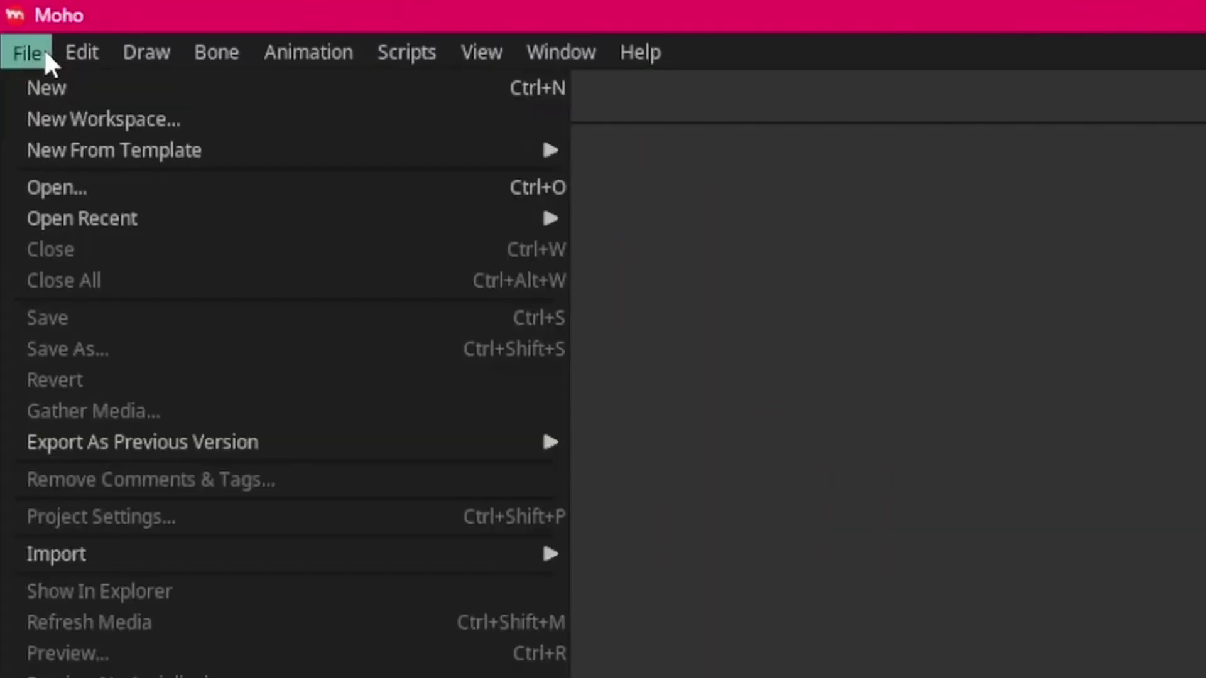
Create a new untitled project from the File menu, loading the Gruille monster rig
{"action": "left_click", "coordinate": [55, 92]}
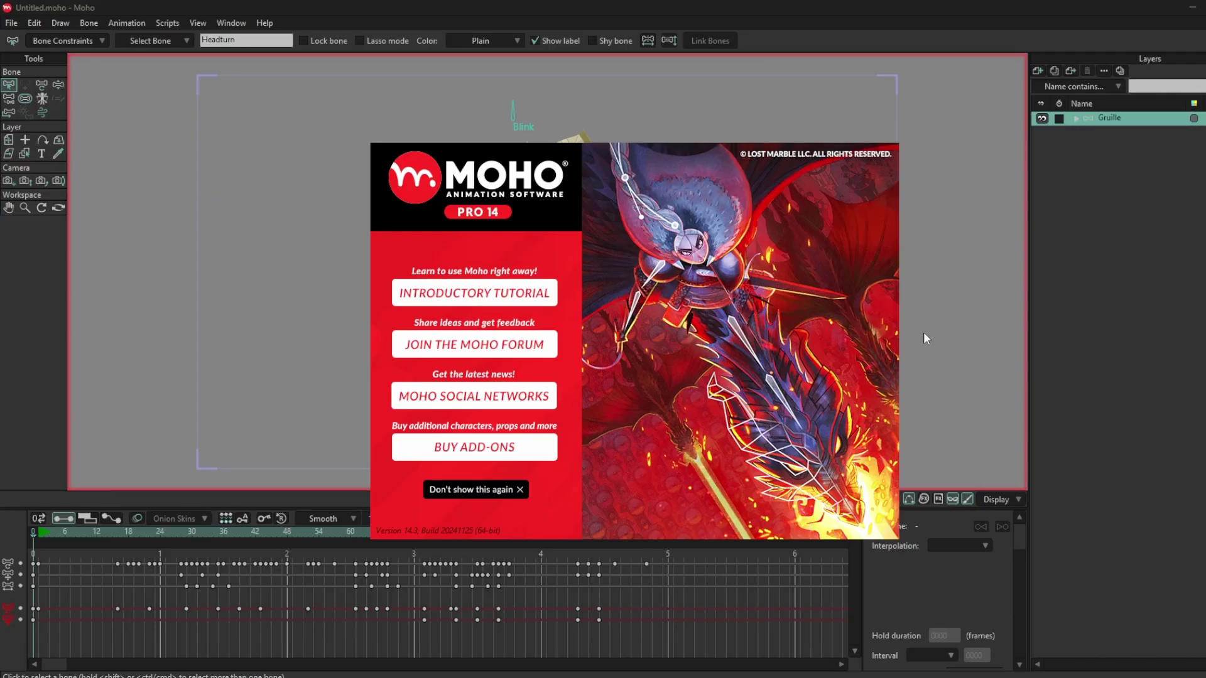
{"action": "left_click", "coordinate": [682, 484]}
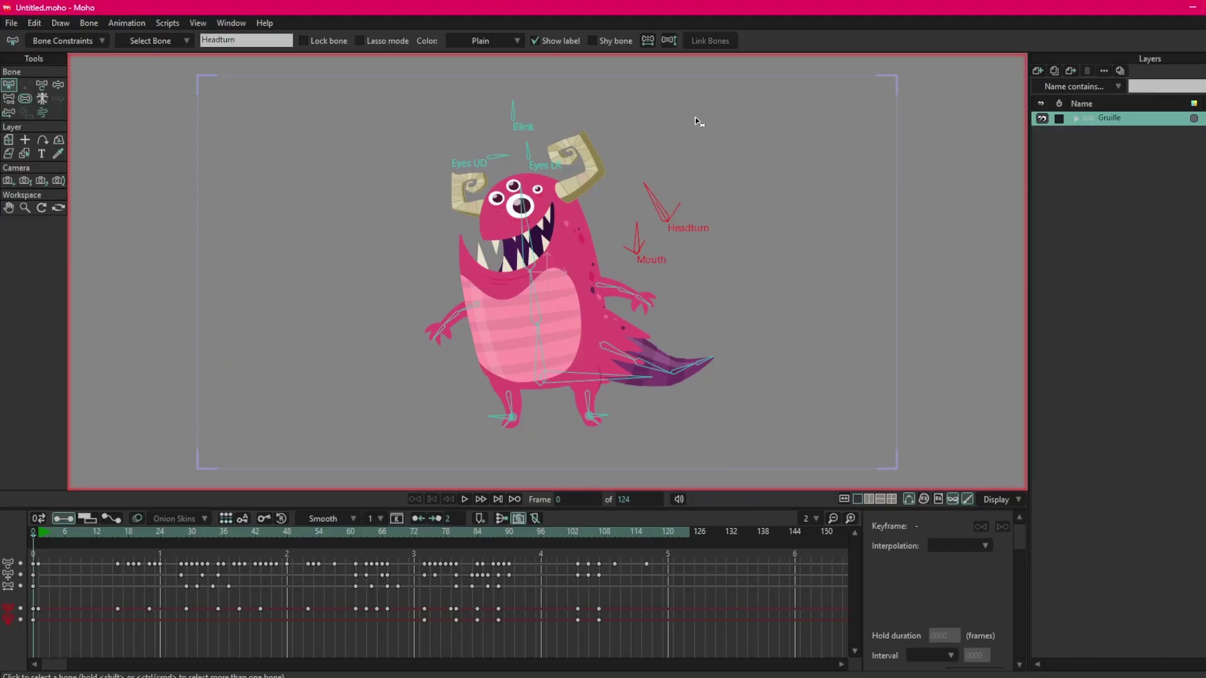
Dock the Style panel above the Layers panel and switch it to the compact layout
{"action": "left_click", "coordinate": [233, 24]}
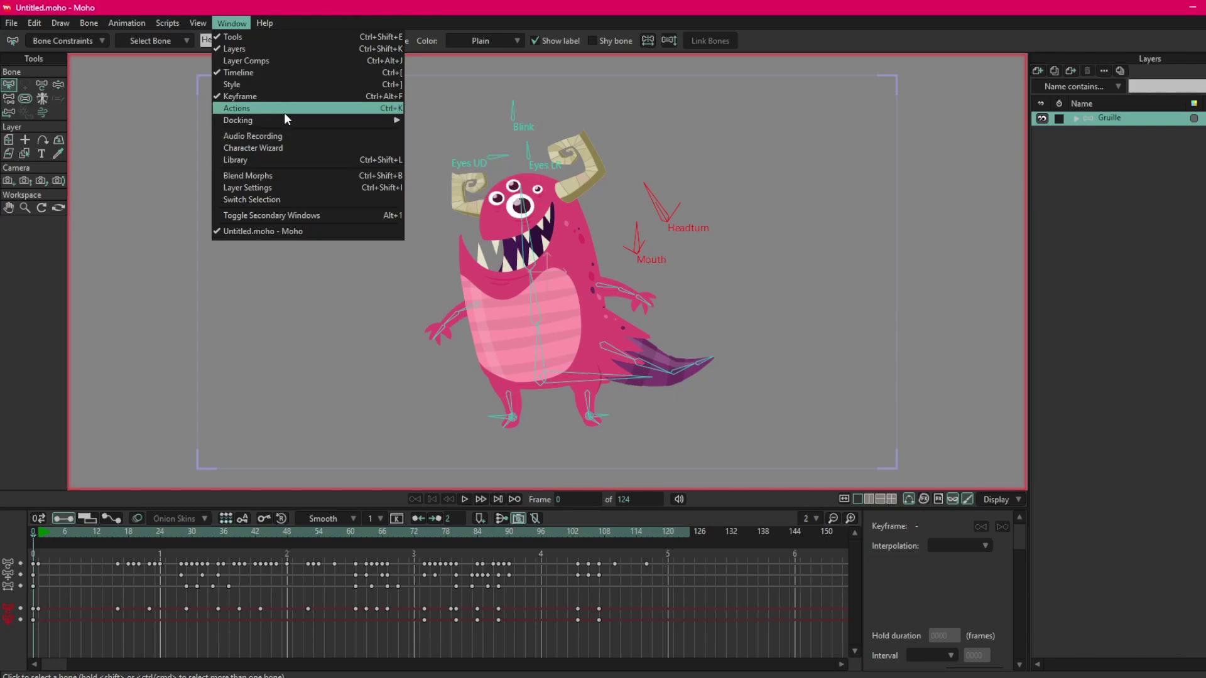
{"action": "mouse_move", "coordinate": [286, 120]}
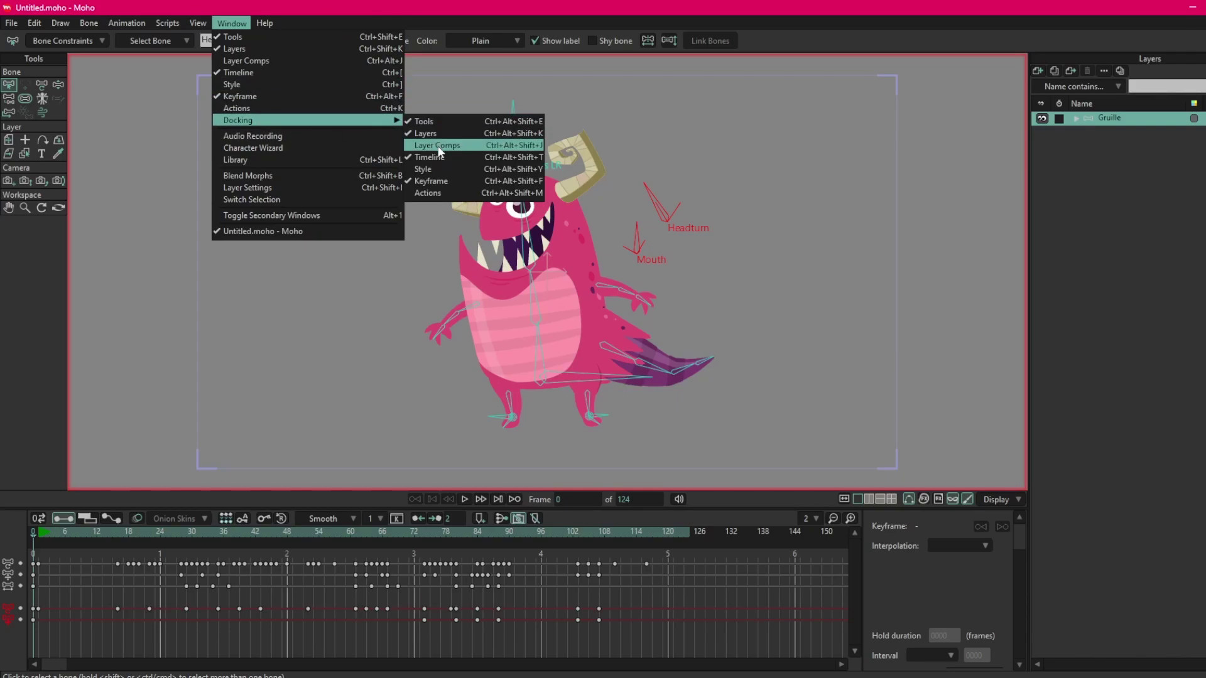
{"action": "left_click", "coordinate": [437, 168]}
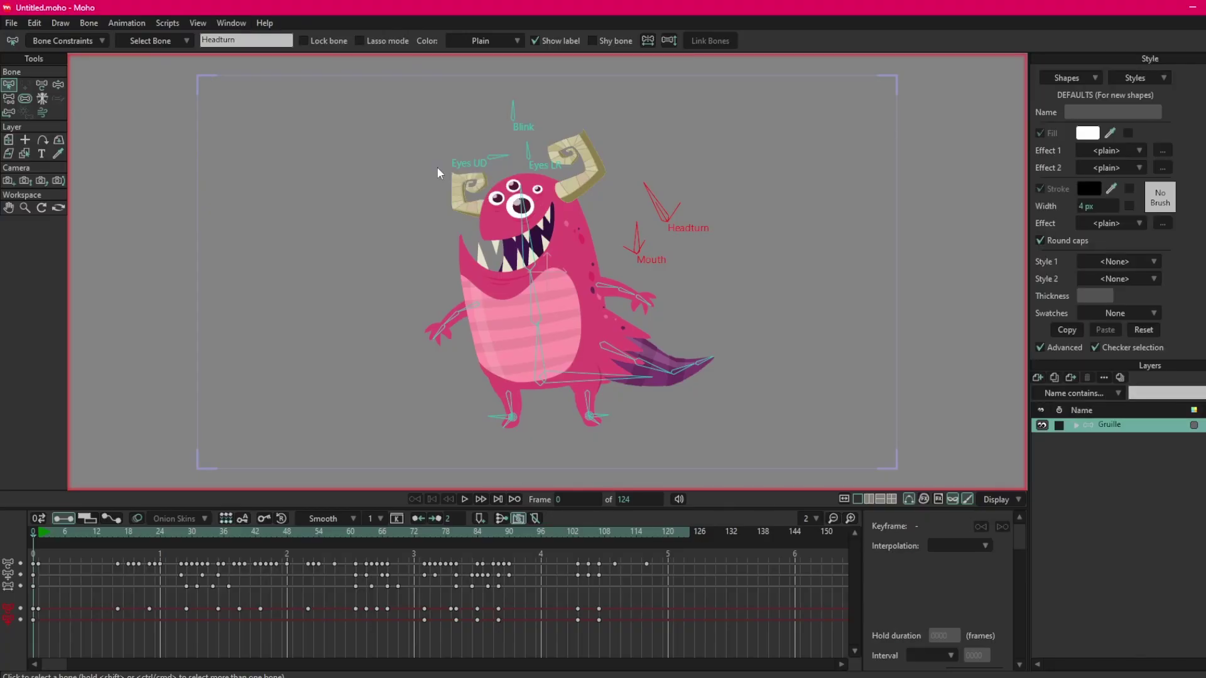
{"action": "left_click", "coordinate": [1040, 347]}
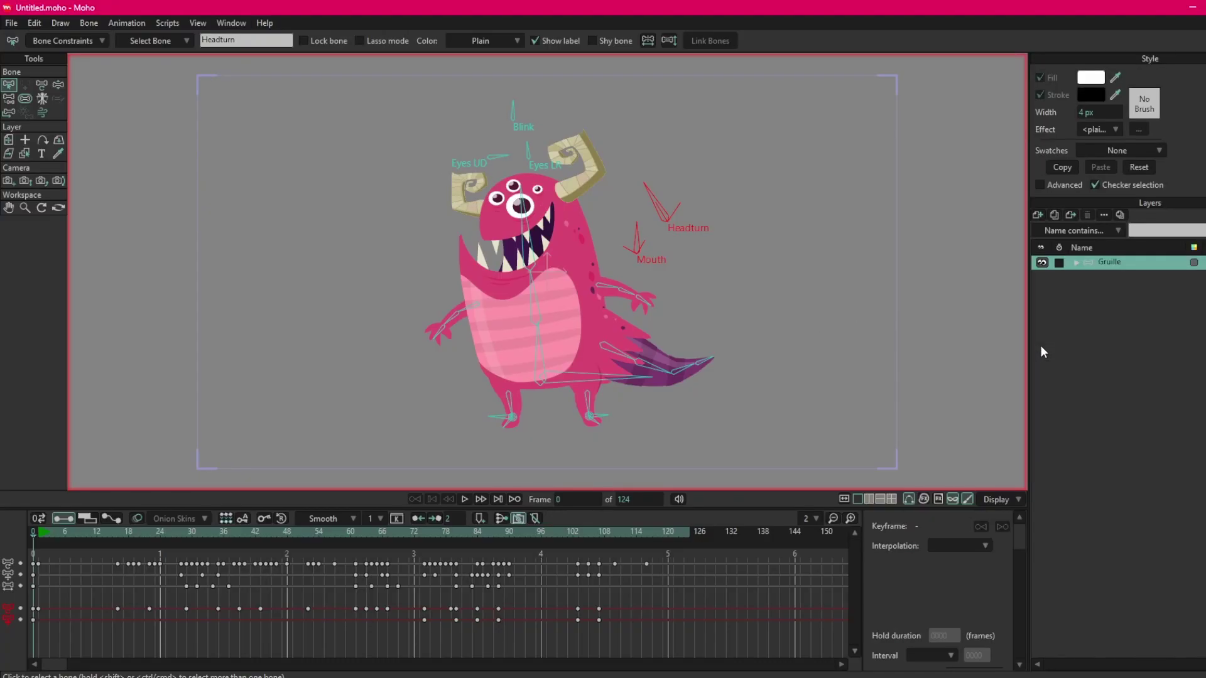
Dock the Actions panel beside the Style panel
{"action": "left_click", "coordinate": [233, 22]}
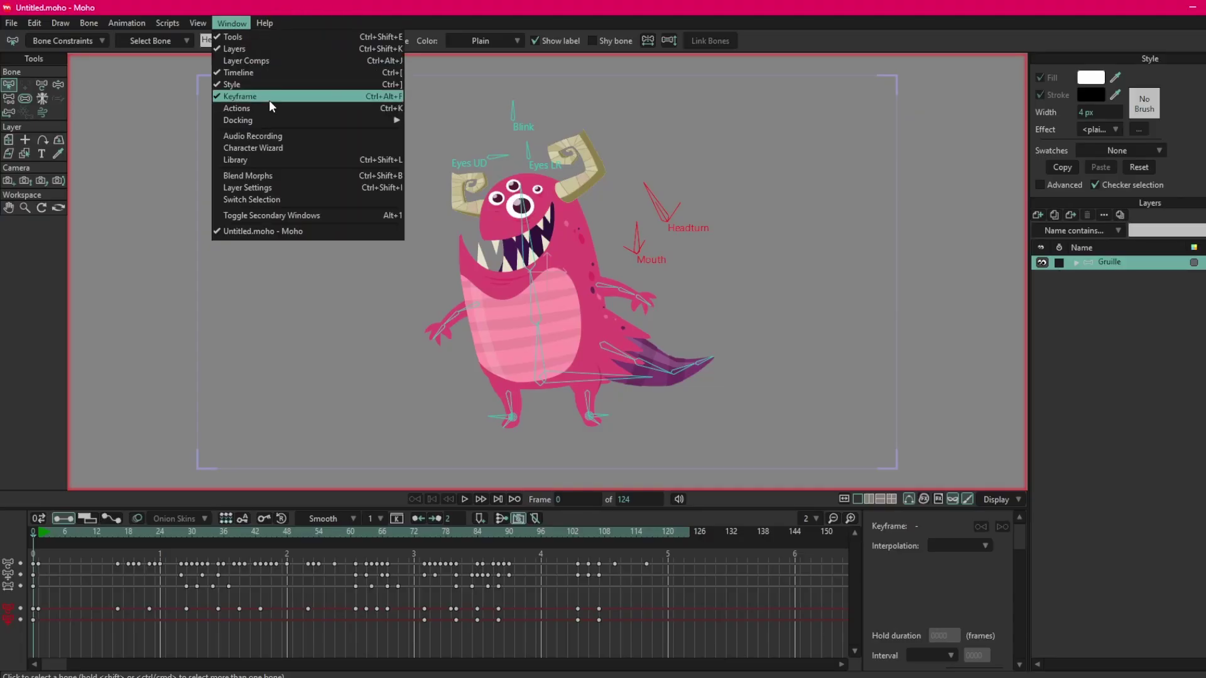
{"action": "mouse_move", "coordinate": [273, 122]}
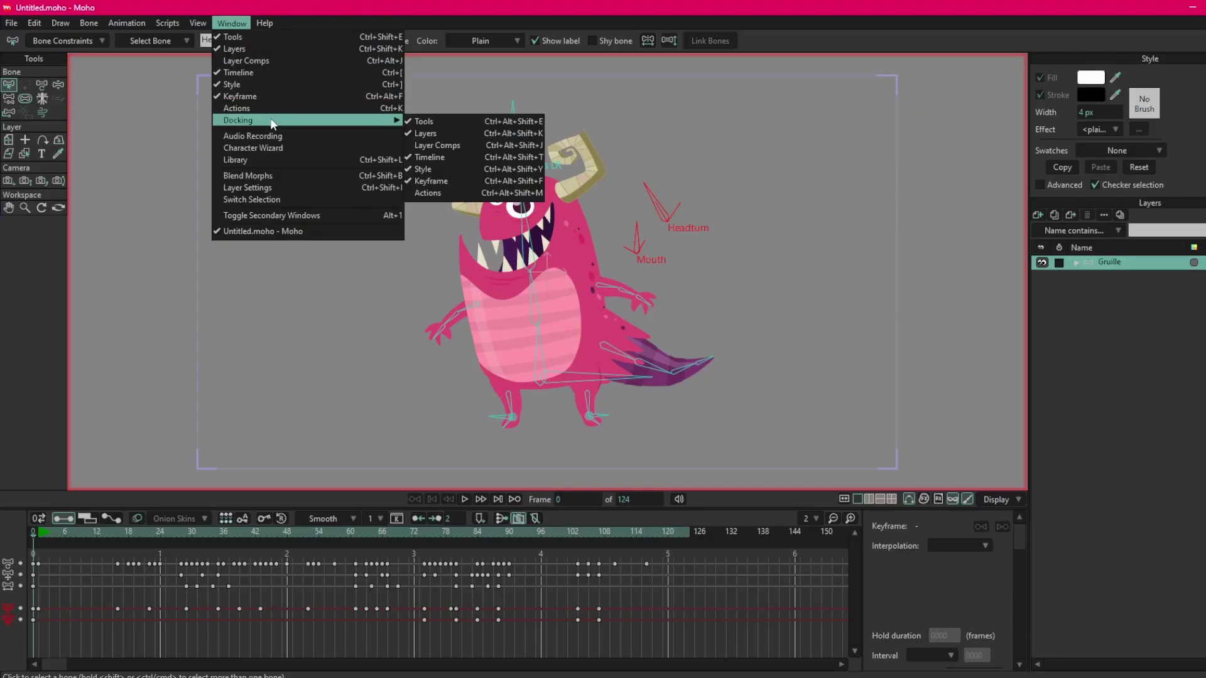
{"action": "left_click", "coordinate": [466, 191]}
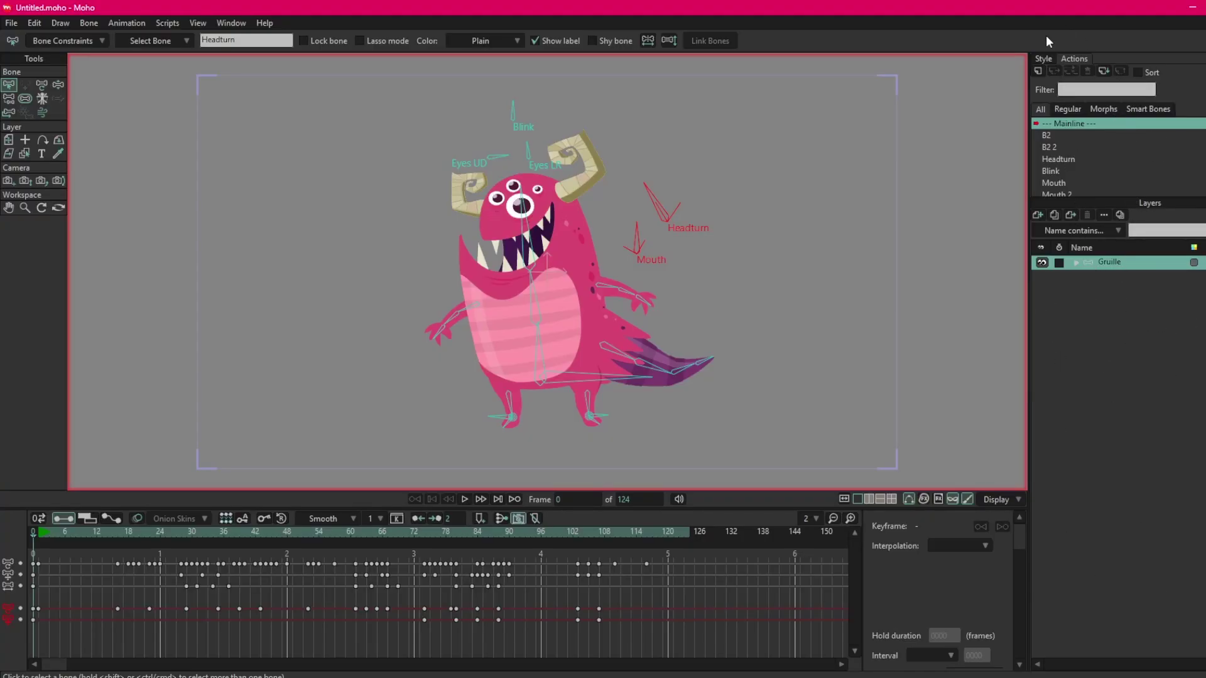
{"action": "left_click", "coordinate": [1042, 59]}
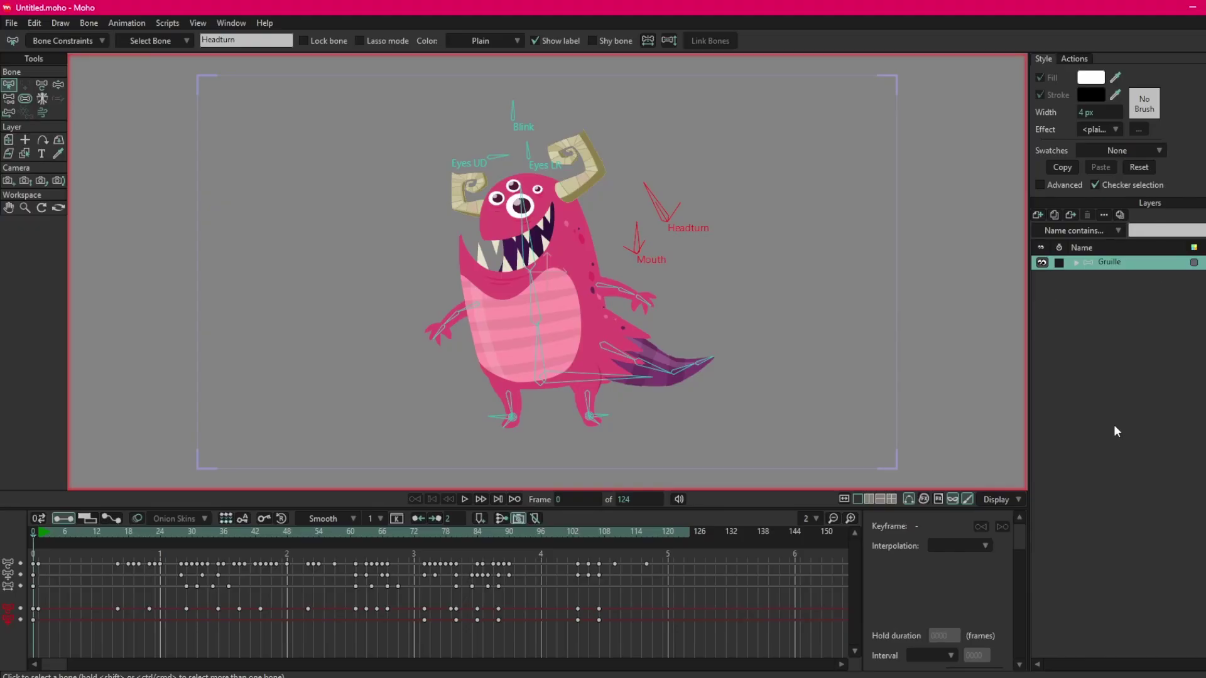
{"action": "left_click", "coordinate": [1077, 262]}
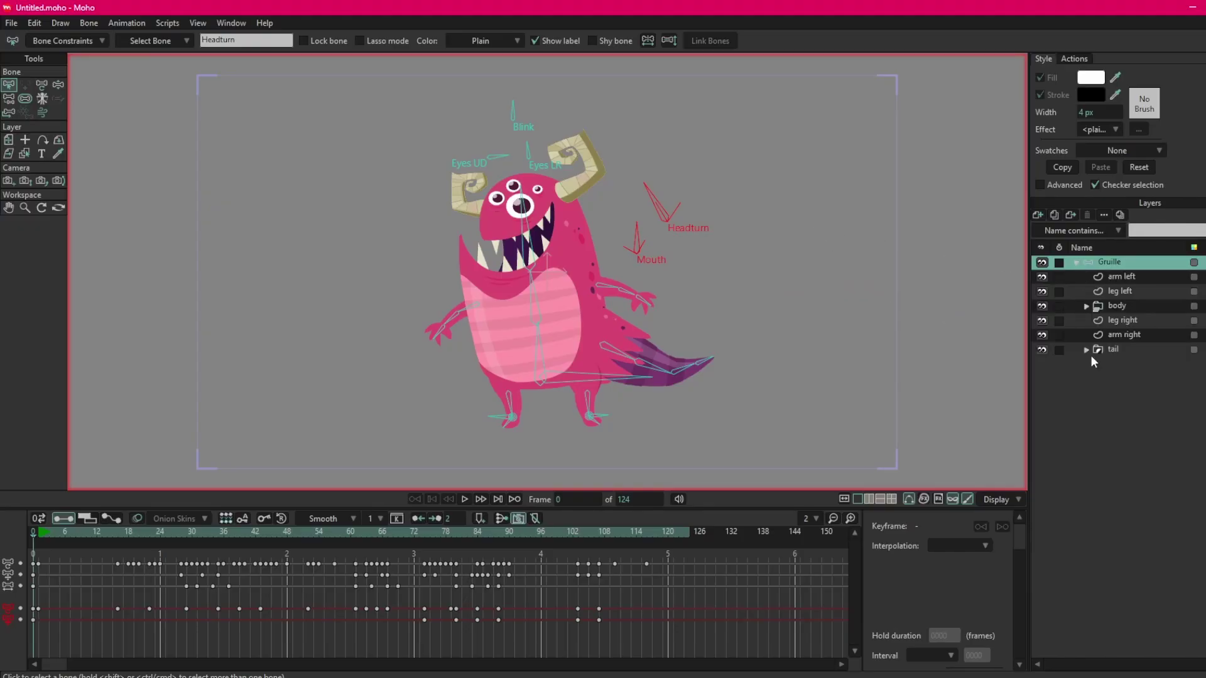
{"action": "left_click", "coordinate": [1076, 262]}
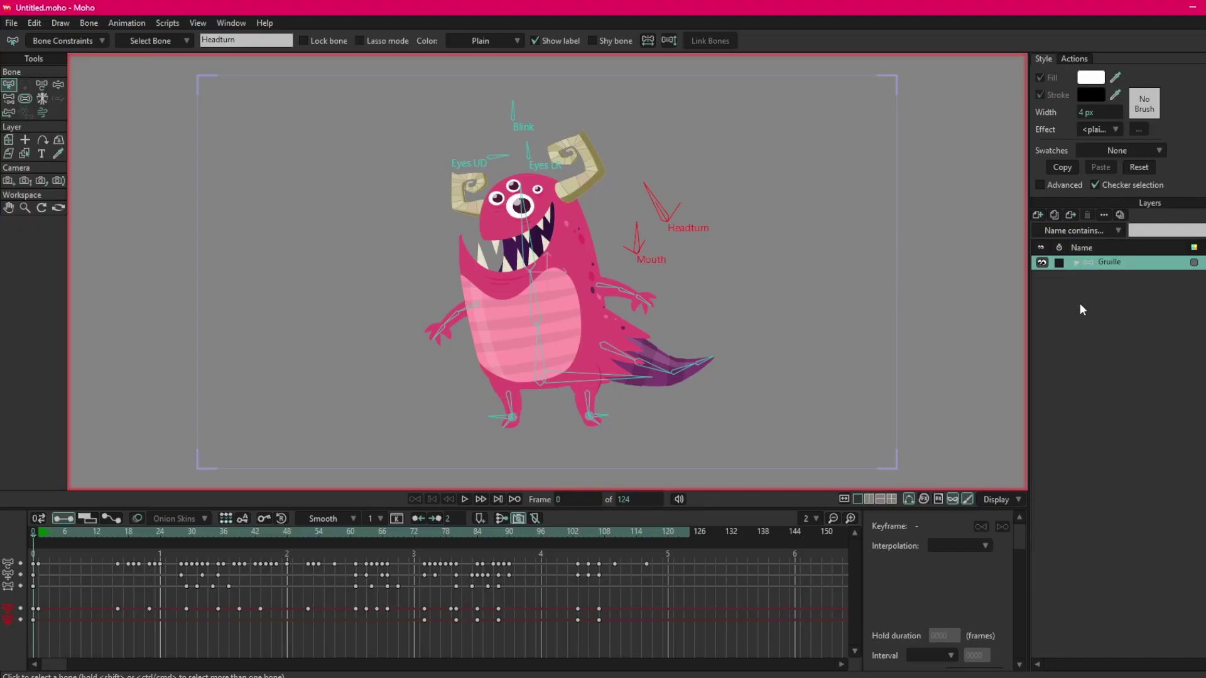
{"action": "left_click", "coordinate": [1082, 266]}
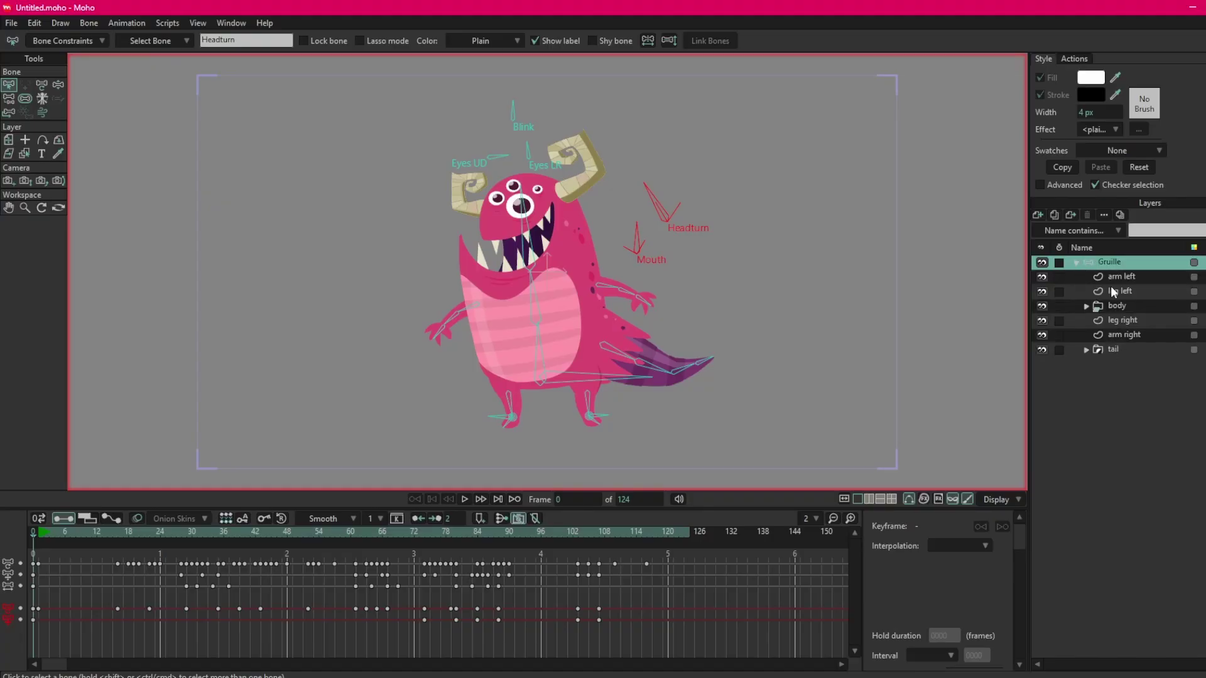
{"action": "left_click", "coordinate": [1086, 306]}
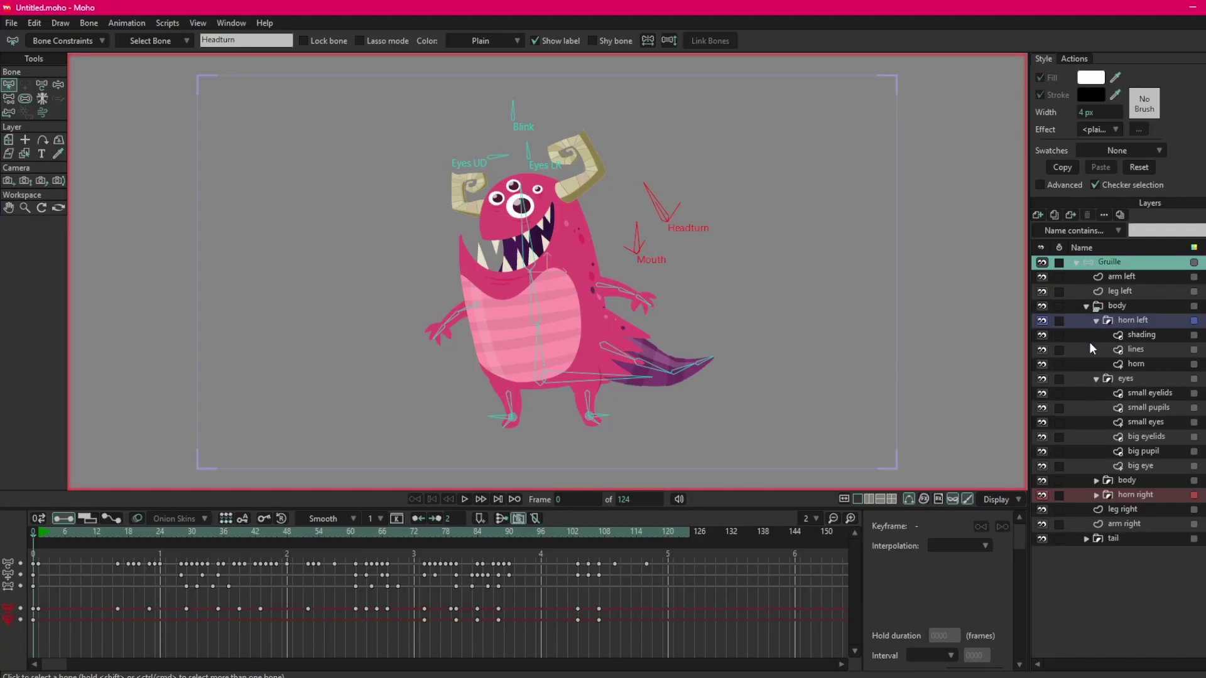
{"action": "left_click", "coordinate": [1086, 307]}
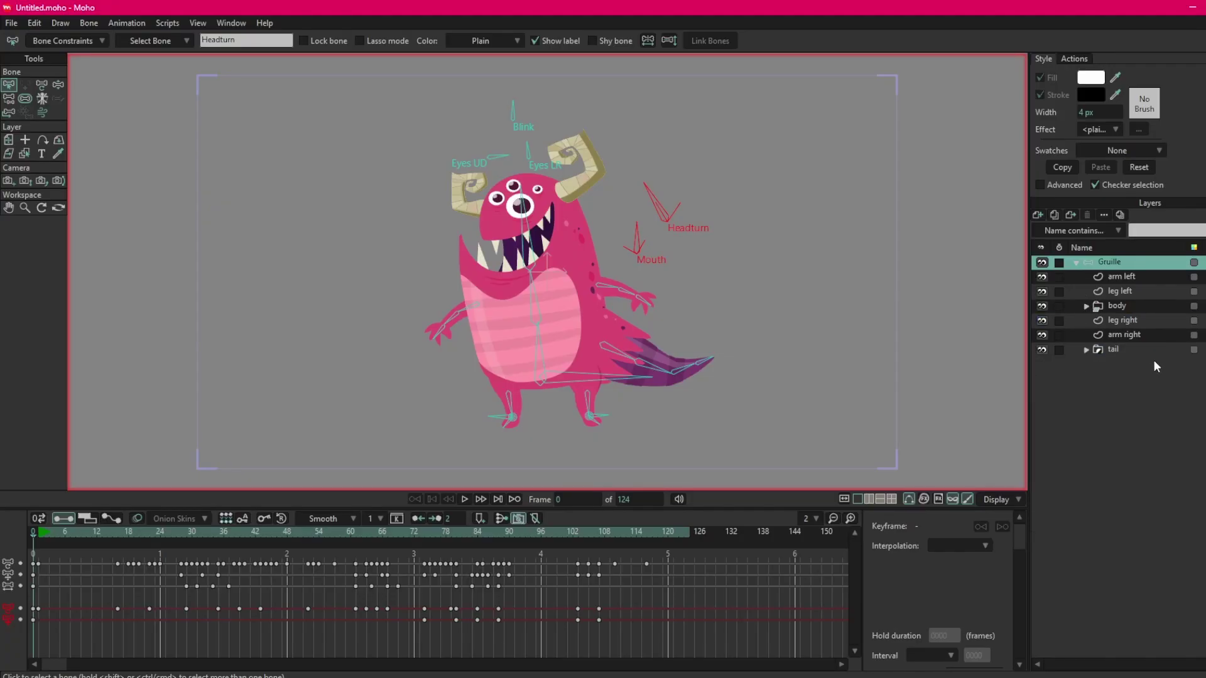
{"action": "left_click", "coordinate": [1120, 277]}
{"action": "left_click", "coordinate": [1128, 305]}
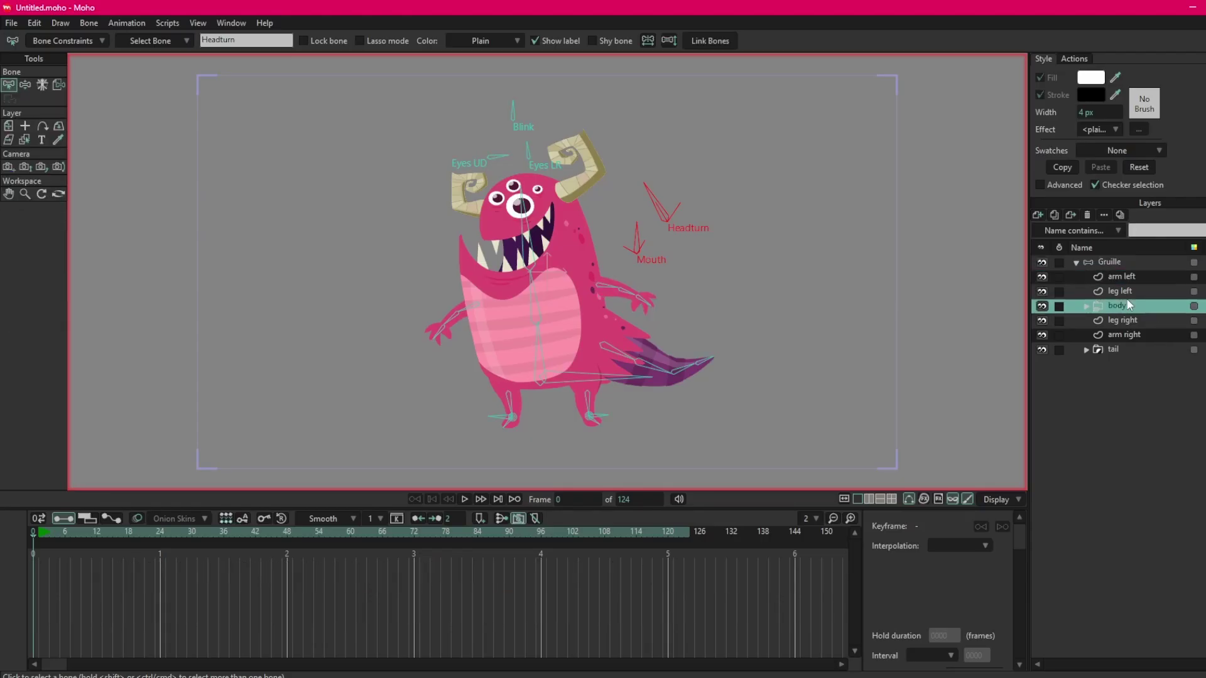
{"action": "left_click", "coordinate": [1127, 321]}
{"action": "left_click", "coordinate": [1128, 338]}
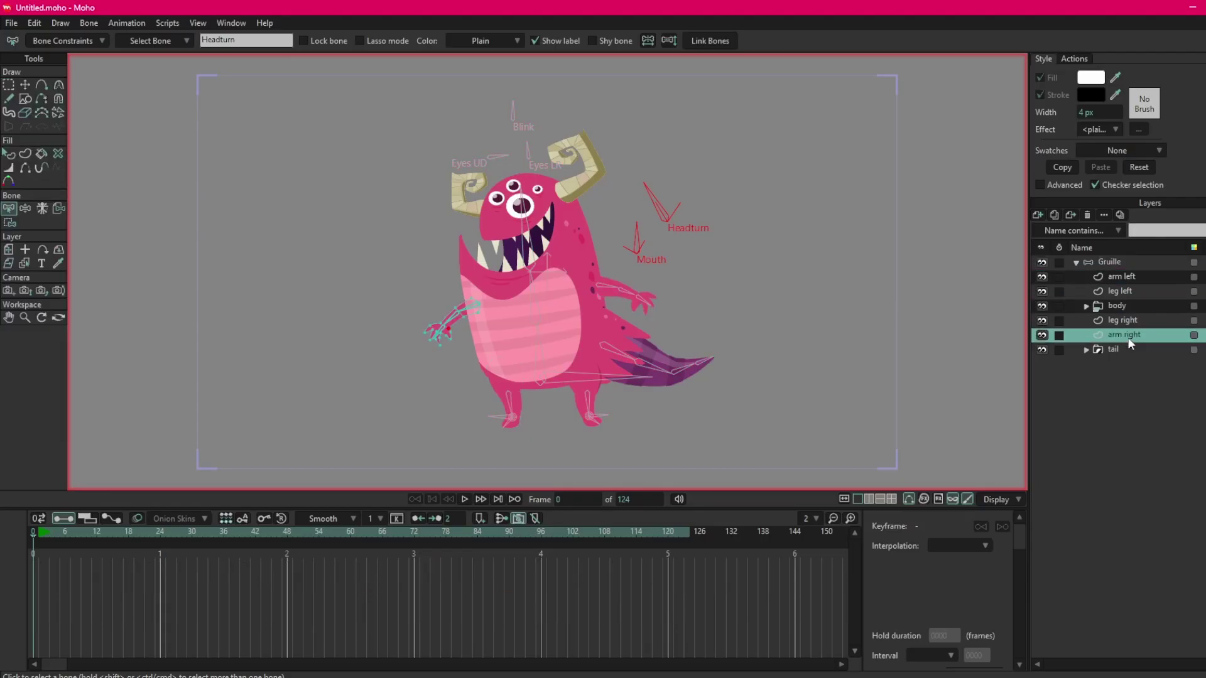
{"action": "left_click", "coordinate": [1128, 350]}
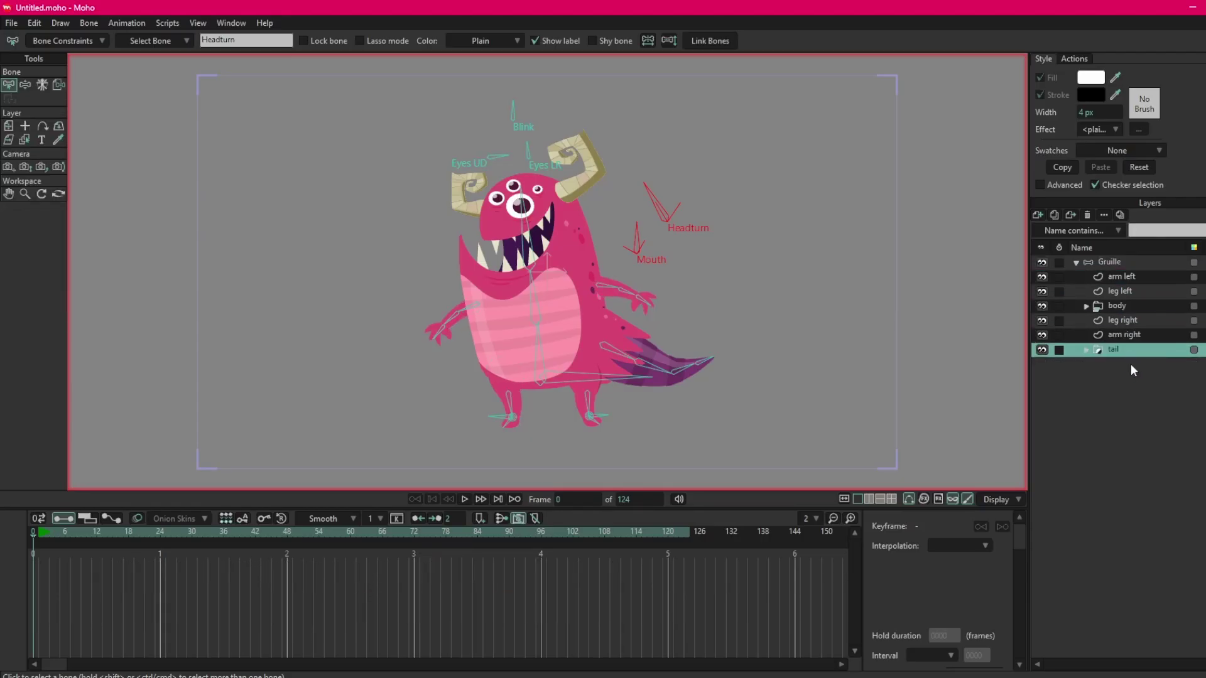
{"action": "left_click", "coordinate": [1076, 264]}
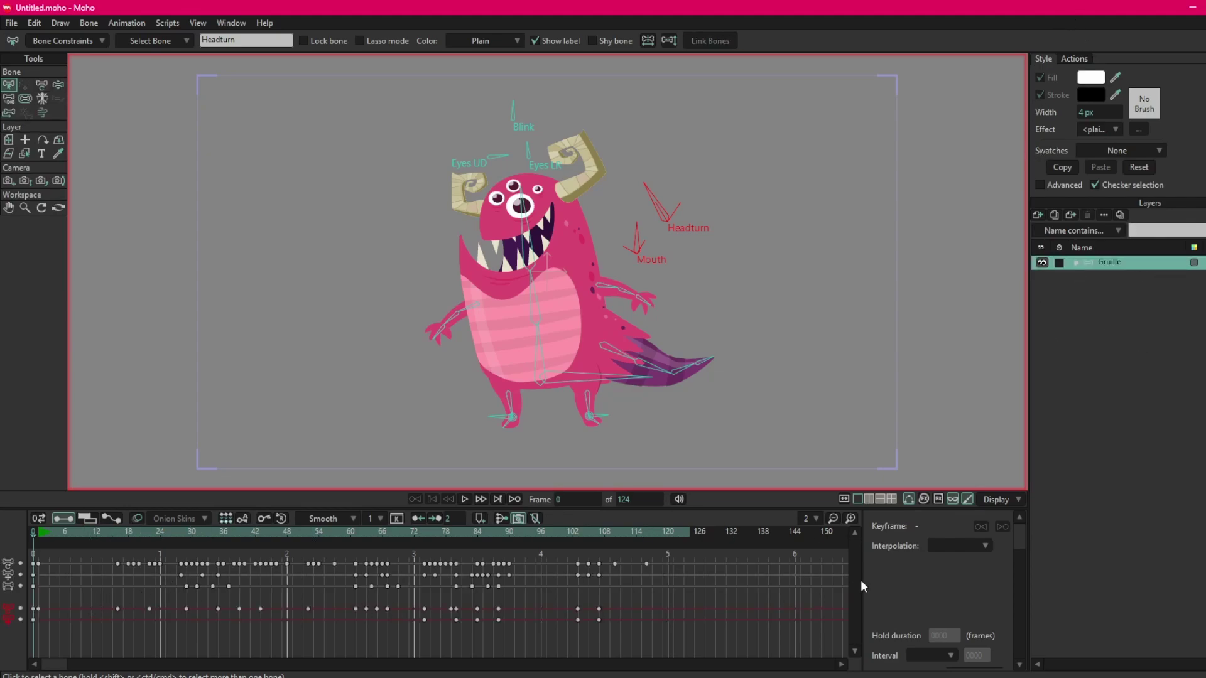
Float the Keyframe panel through Window > Docking, then close it
{"action": "left_click", "coordinate": [231, 23]}
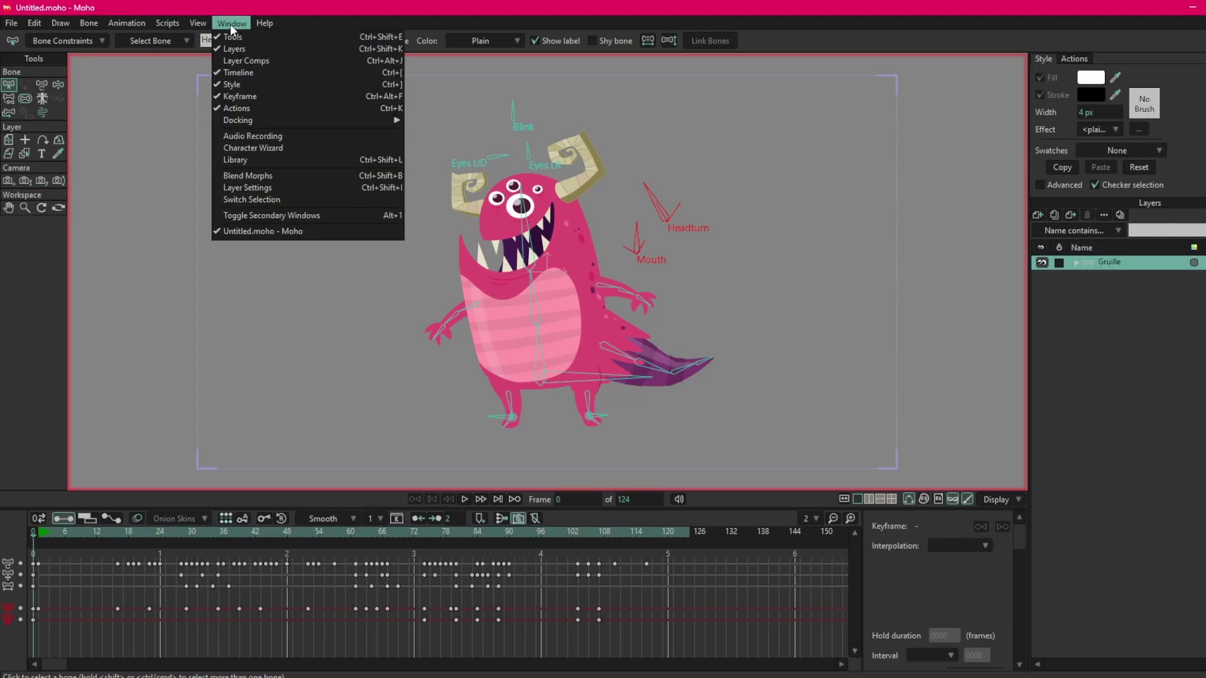
{"action": "mouse_move", "coordinate": [301, 120]}
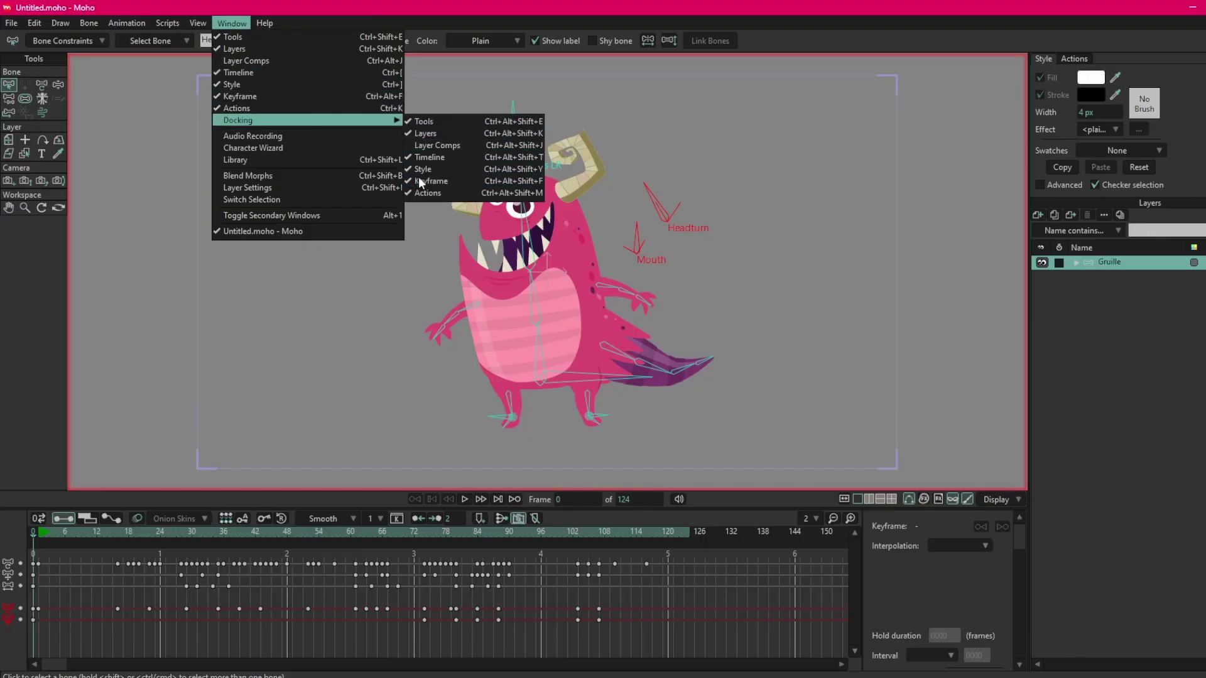
{"action": "left_click", "coordinate": [419, 179]}
{"action": "left_click", "coordinate": [287, 115]}
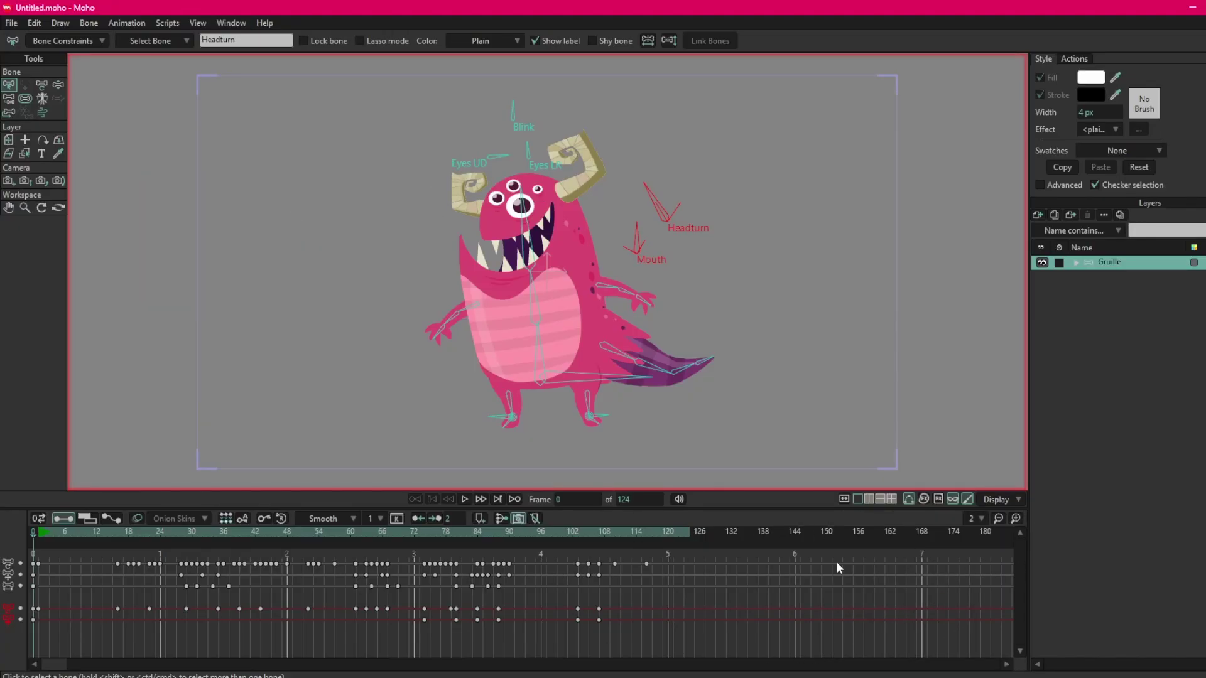
Drag the splitters to enlarge the timeline, then deselect the Headturn bone
{"action": "mouse_move", "coordinate": [1032, 555]}
{"action": "left_mouse_down"}
{"action": "mouse_move", "coordinate": [967, 557]}
{"action": "mouse_move", "coordinate": [1035, 556]}
{"action": "left_mouse_up"}
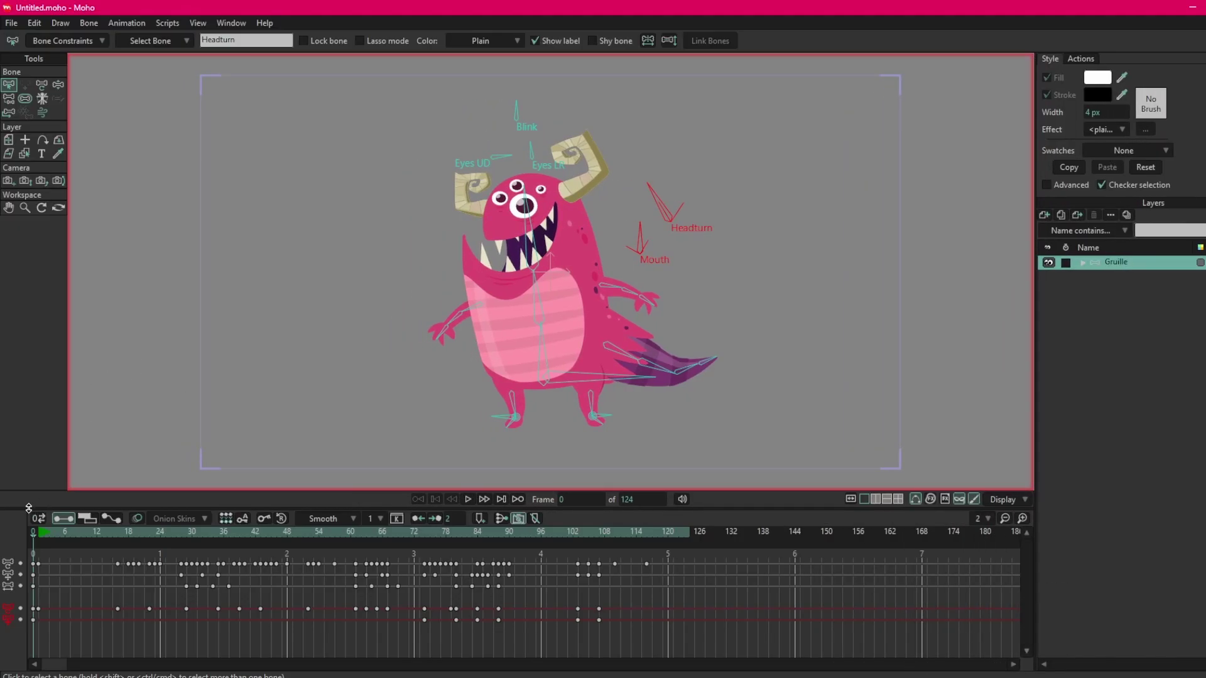
{"action": "left_click_drag", "start_coordinate": [28, 504], "coordinate": [38, 528]}
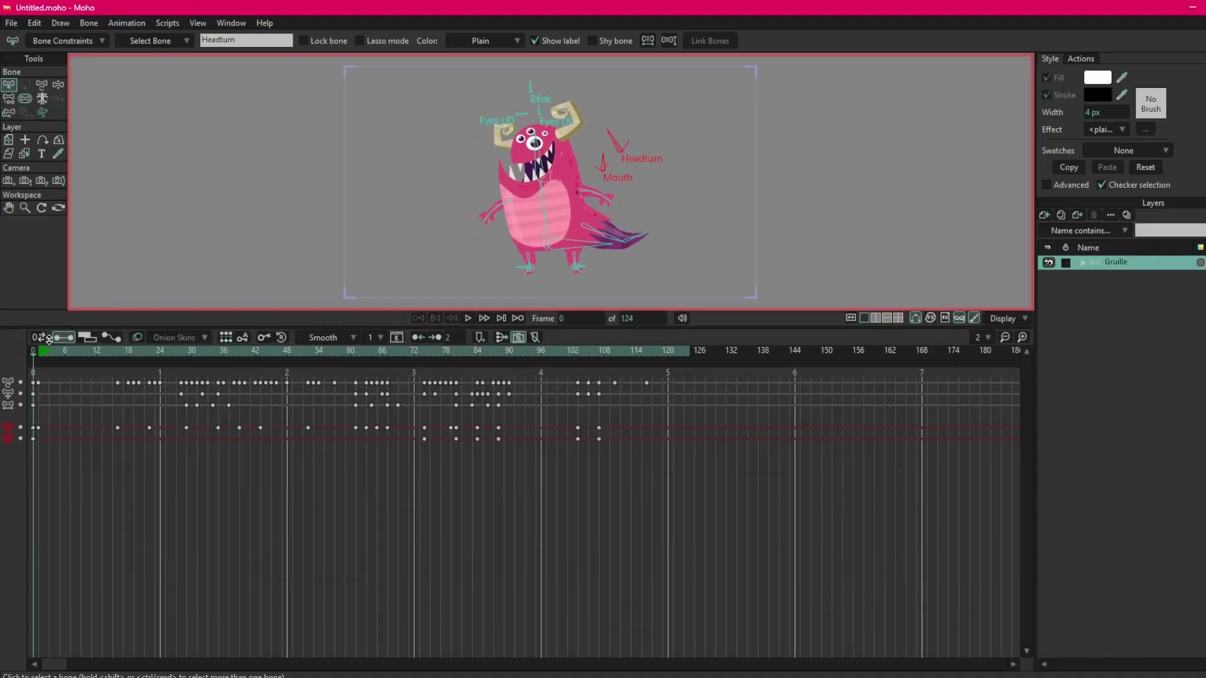
{"action": "left_click_drag", "start_coordinate": [49, 347], "coordinate": [110, 483]}
{"action": "left_click", "coordinate": [1082, 262]}
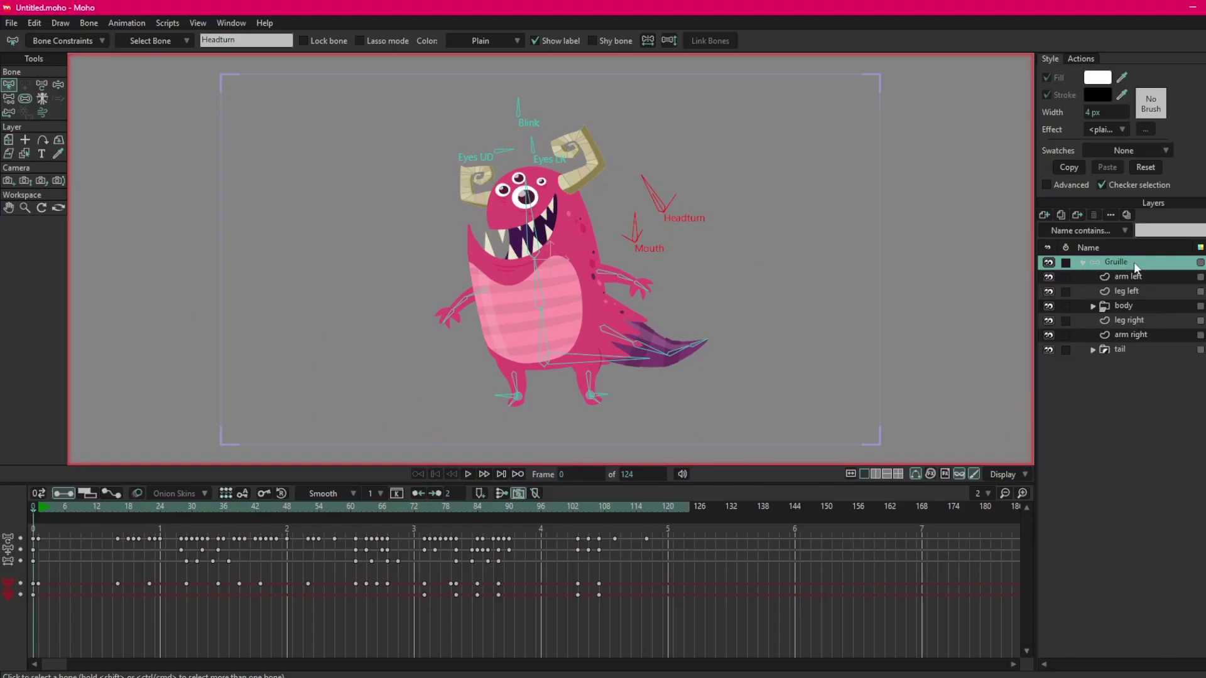
{"action": "left_click", "coordinate": [1081, 262]}
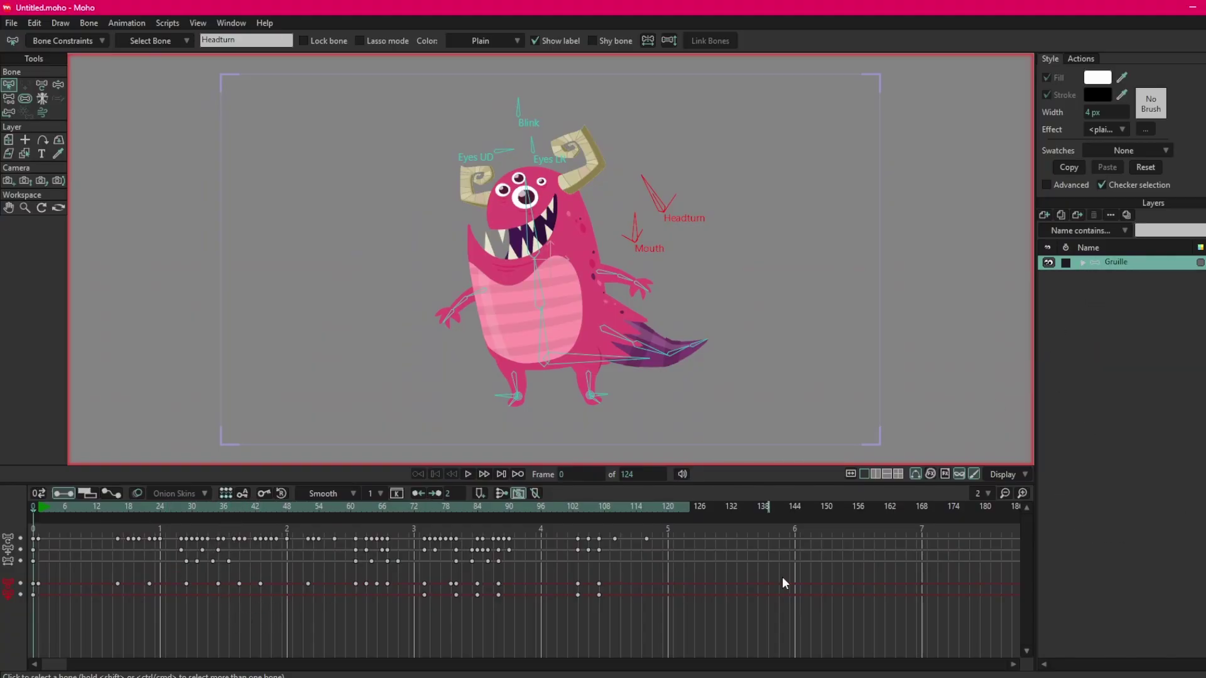
{"action": "left_click", "coordinate": [92, 614]}
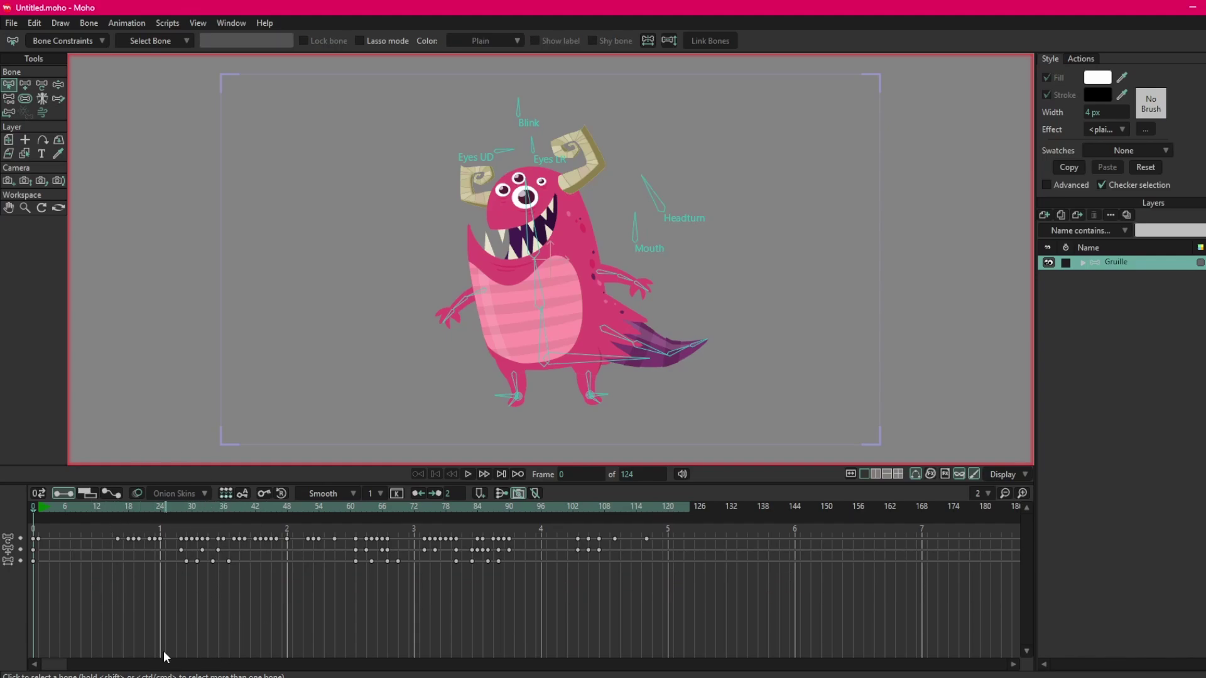
Marquee-select, then deselect, the timeline keyframes, and expand the Gruille group's layer list
{"action": "left_click_drag", "start_coordinate": [69, 532], "coordinate": [750, 611]}
{"action": "left_click", "coordinate": [60, 566]}
{"action": "left_click", "coordinate": [1082, 263]}
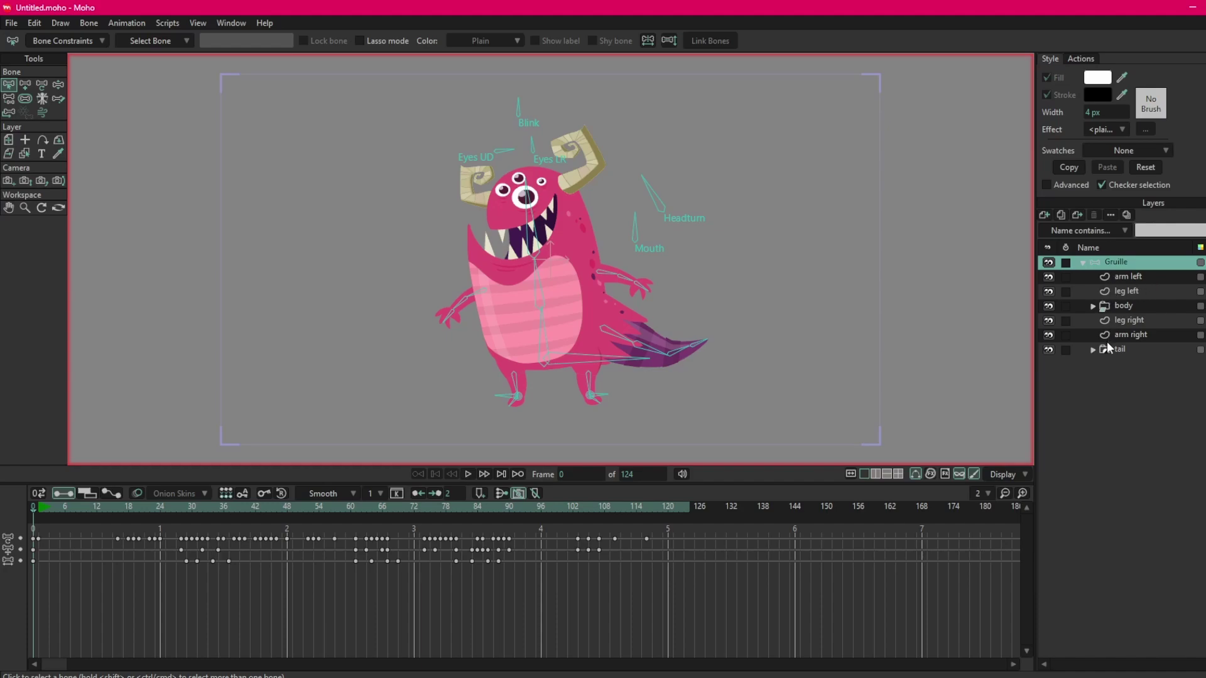
Inspect the arm left, body and leg left layers, switching back to the Gruille bone layer
{"action": "left_click", "coordinate": [1135, 277]}
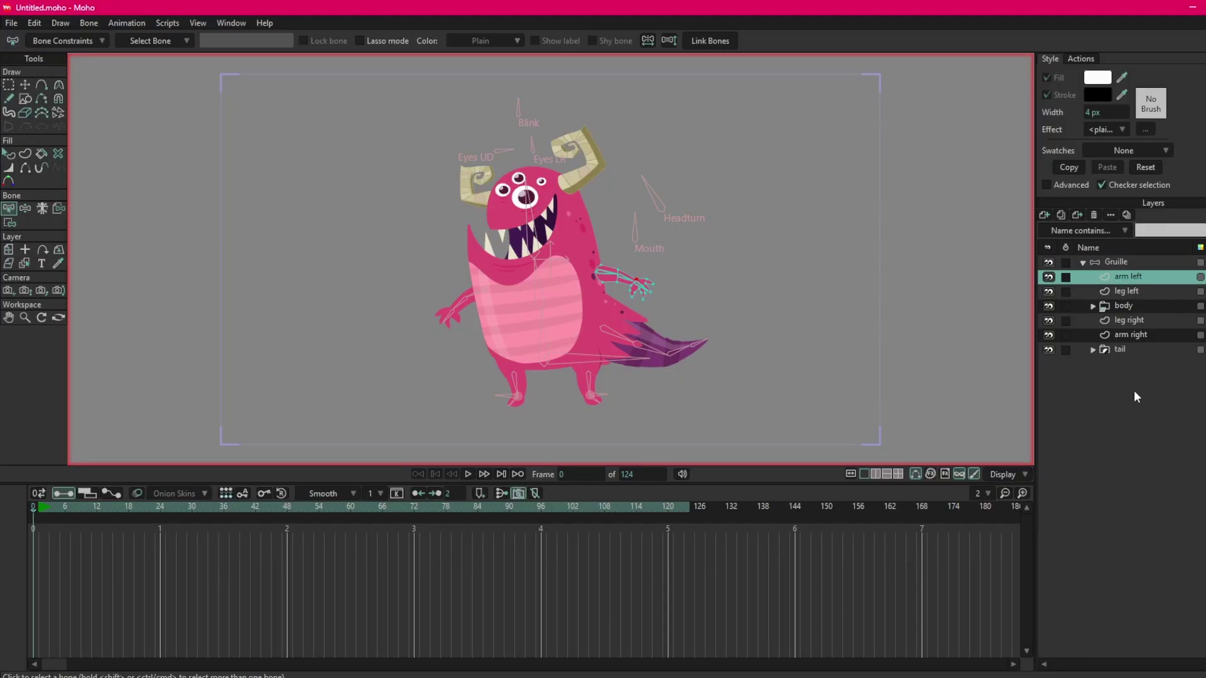
{"action": "left_click", "coordinate": [1125, 265]}
{"action": "left_click", "coordinate": [1128, 278]}
{"action": "left_click", "coordinate": [1129, 306]}
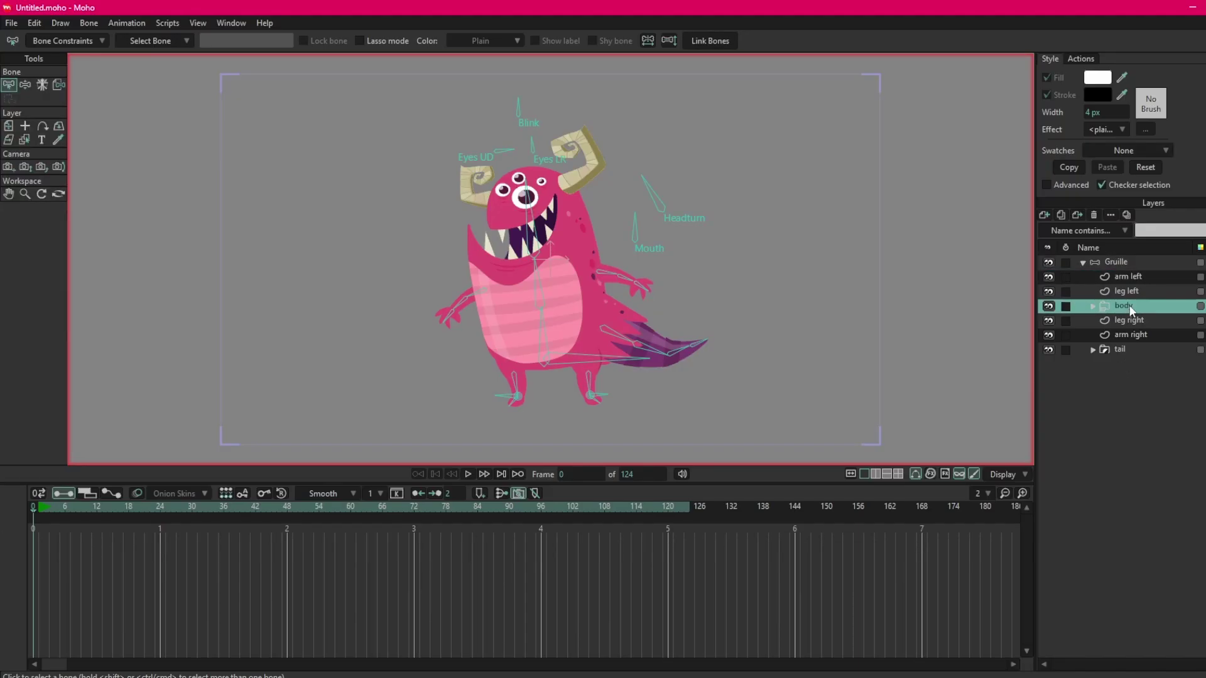
{"action": "left_click", "coordinate": [1125, 265]}
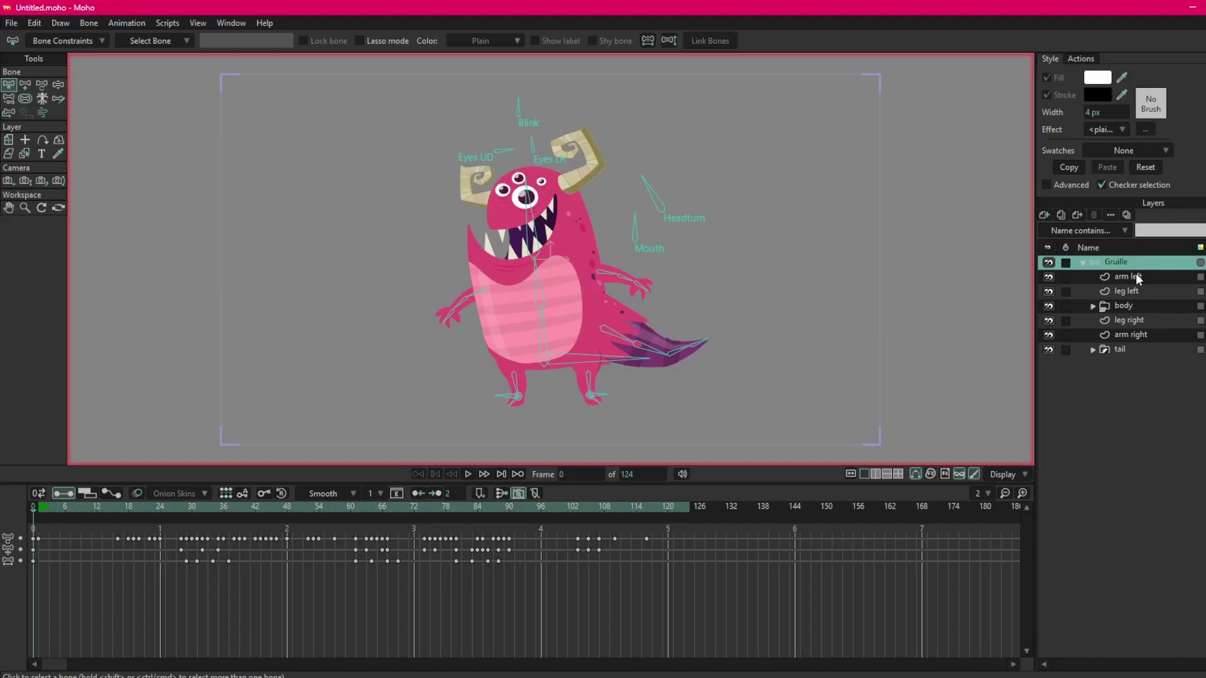
{"action": "left_click", "coordinate": [1137, 278]}
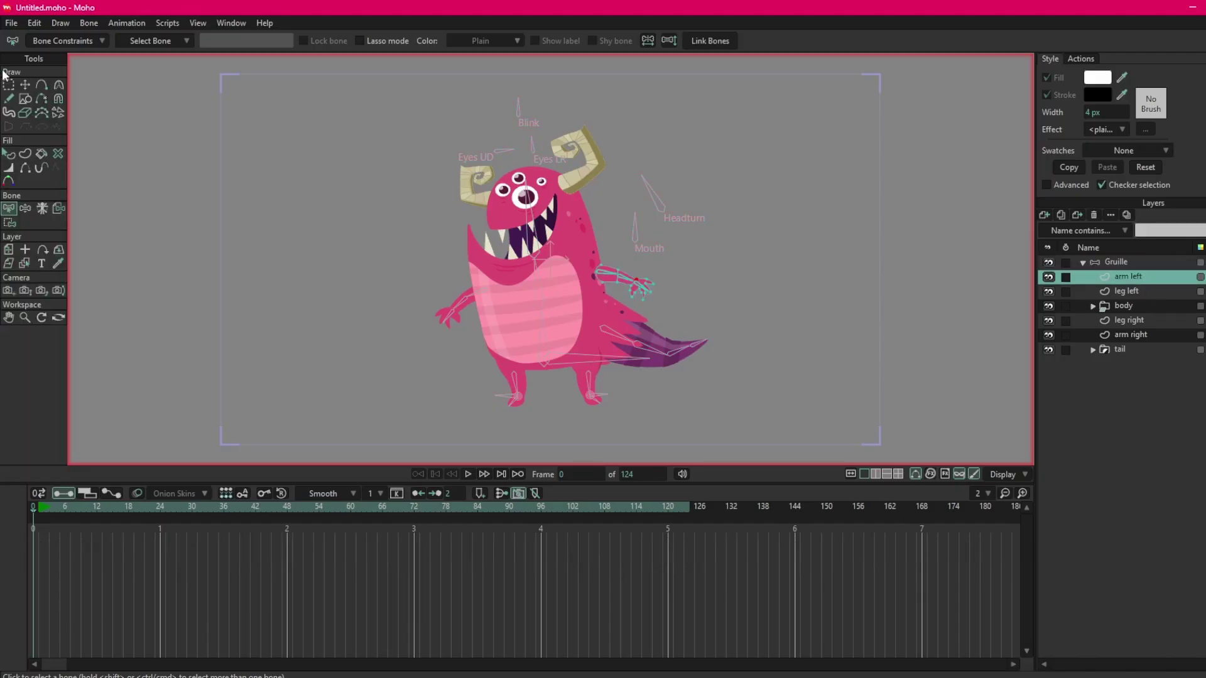
{"action": "left_click", "coordinate": [1120, 294]}
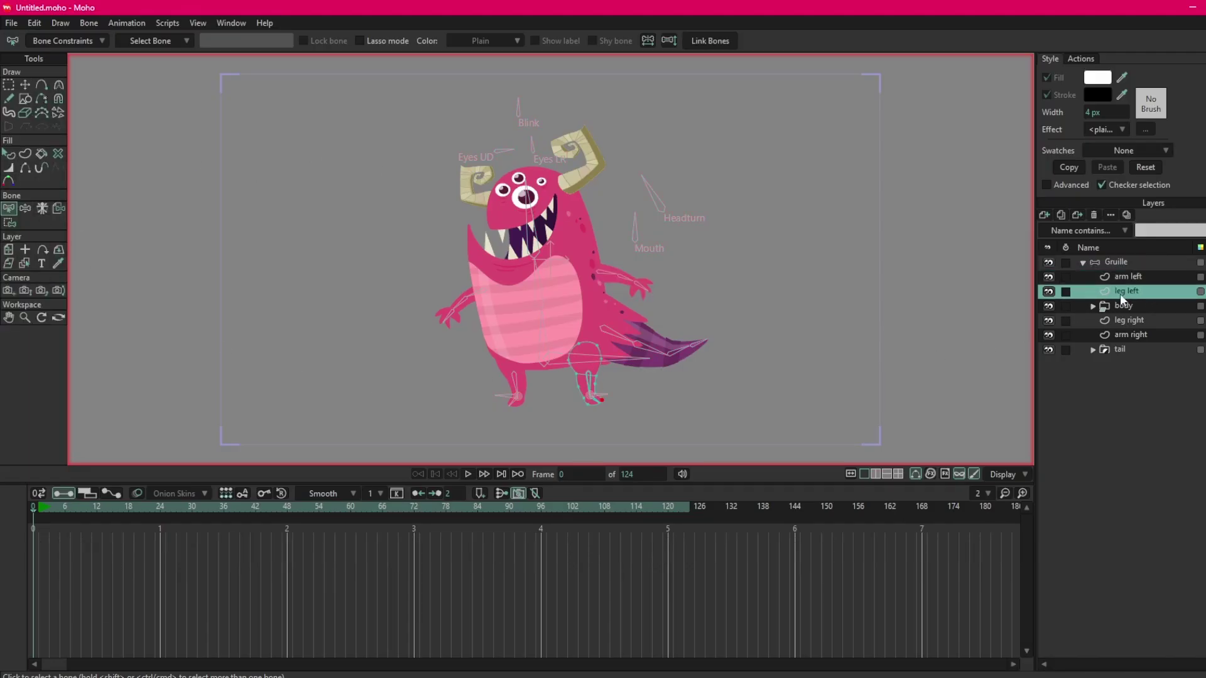
{"action": "left_click", "coordinate": [1129, 279]}
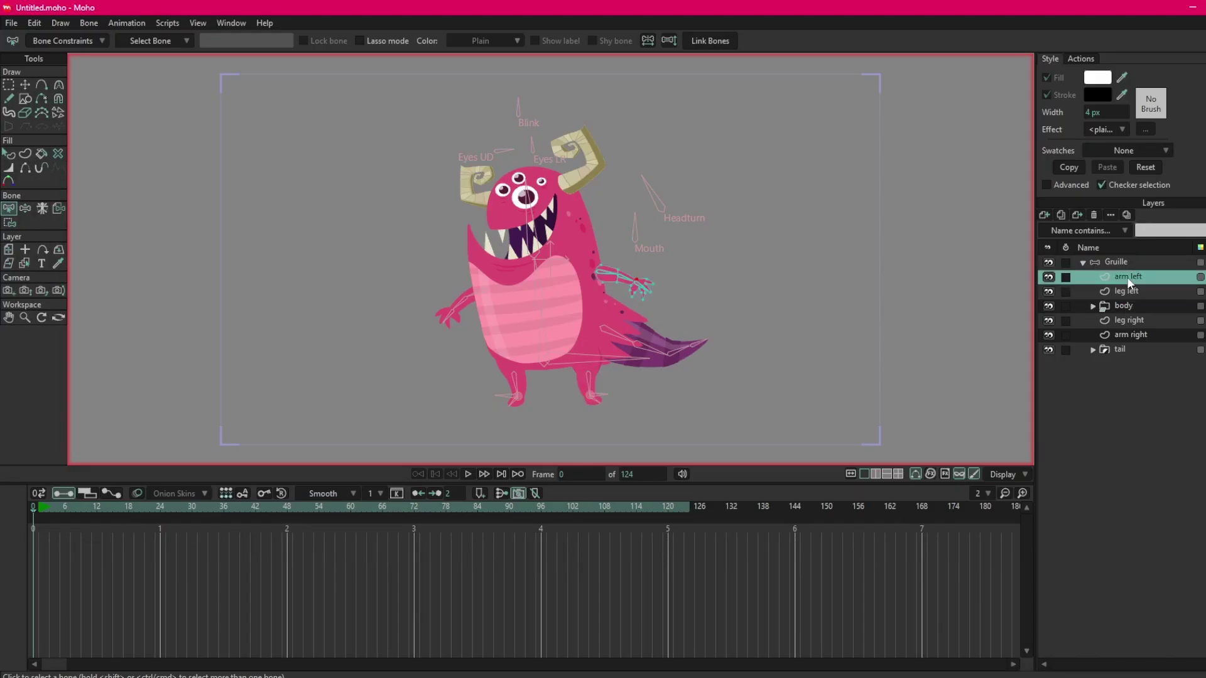
{"action": "left_click", "coordinate": [1124, 262]}
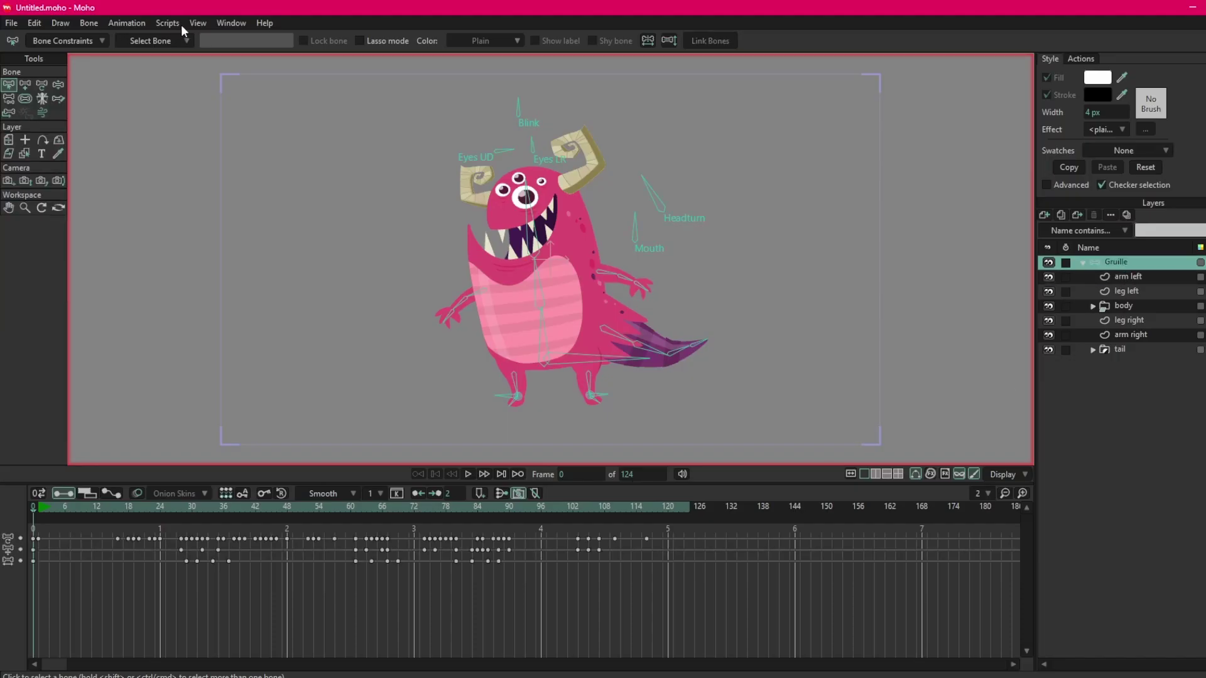
{"action": "left_click", "coordinate": [42, 84]}
{"action": "left_click", "coordinate": [58, 84]}
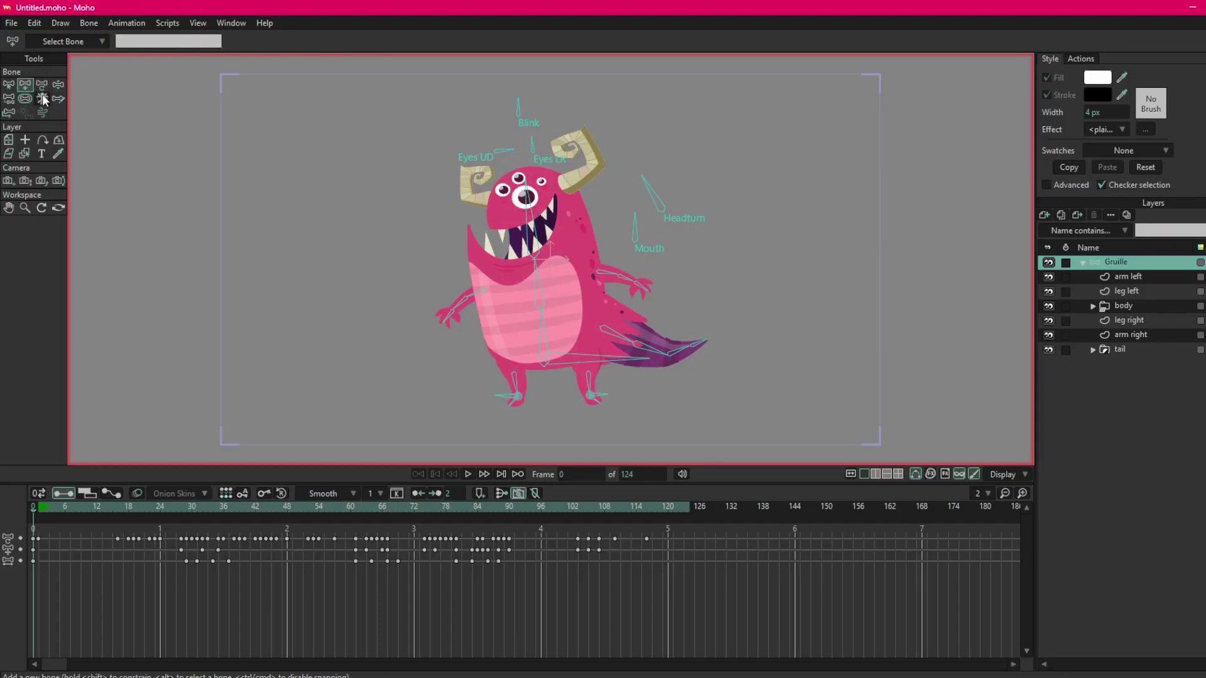
{"action": "left_click", "coordinate": [26, 98]}
{"action": "left_click", "coordinate": [8, 85]}
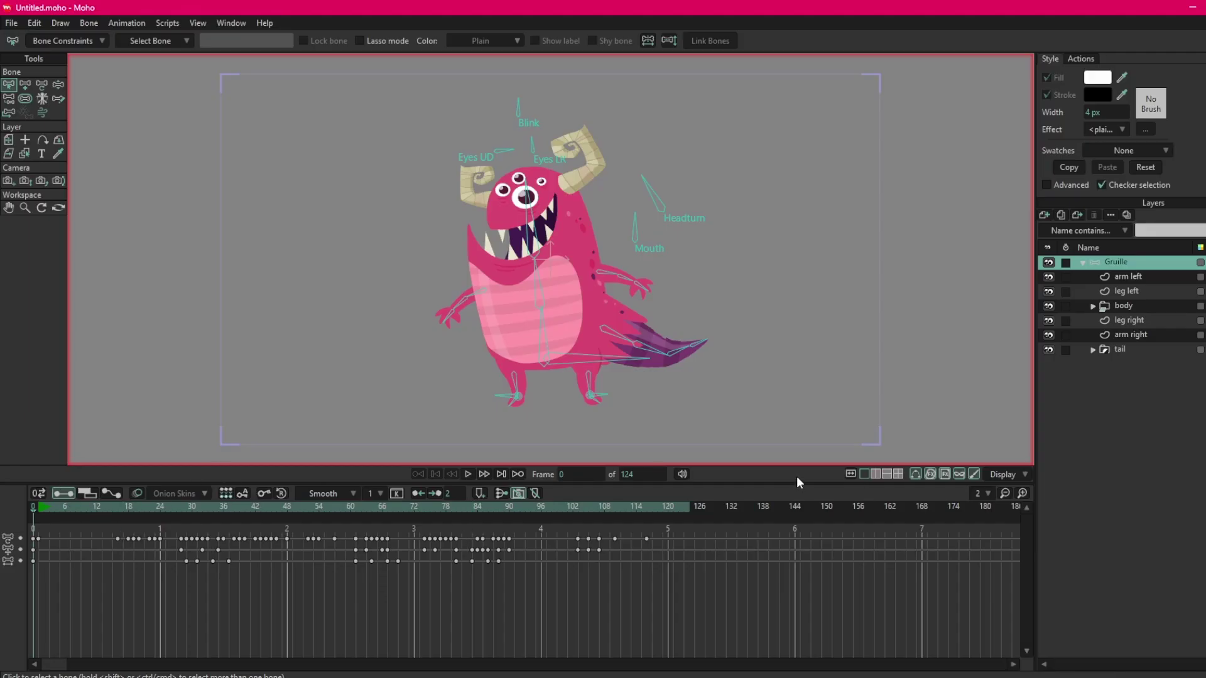
{"action": "left_click_drag", "start_coordinate": [797, 477], "coordinate": [762, 474]}
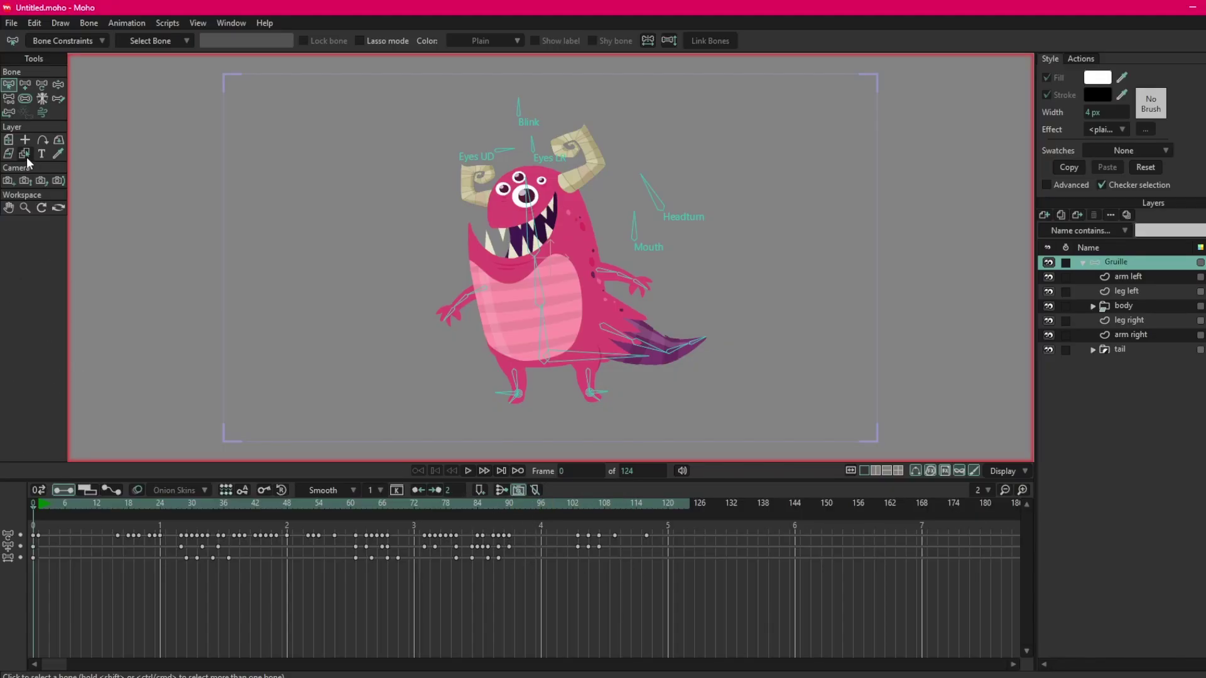
Open Project Settings and choose the 1080p HDTV (1920x1080) resolution preset
{"action": "left_click", "coordinate": [12, 24]}
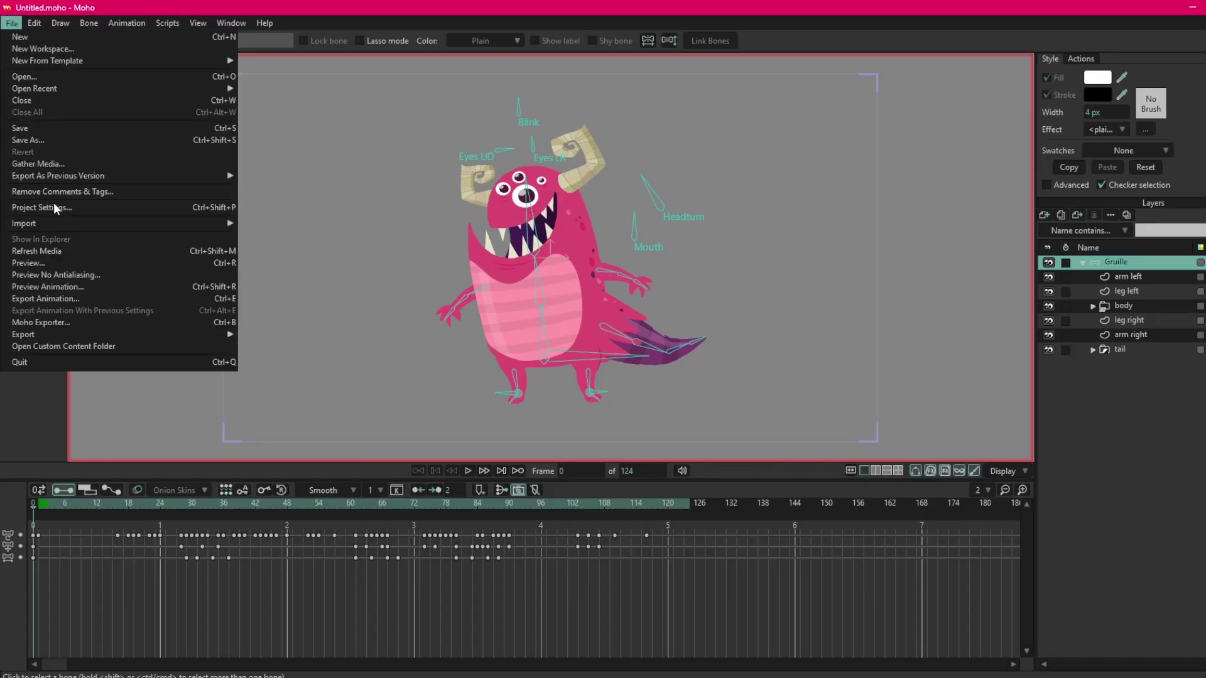
{"action": "left_click", "coordinate": [74, 208]}
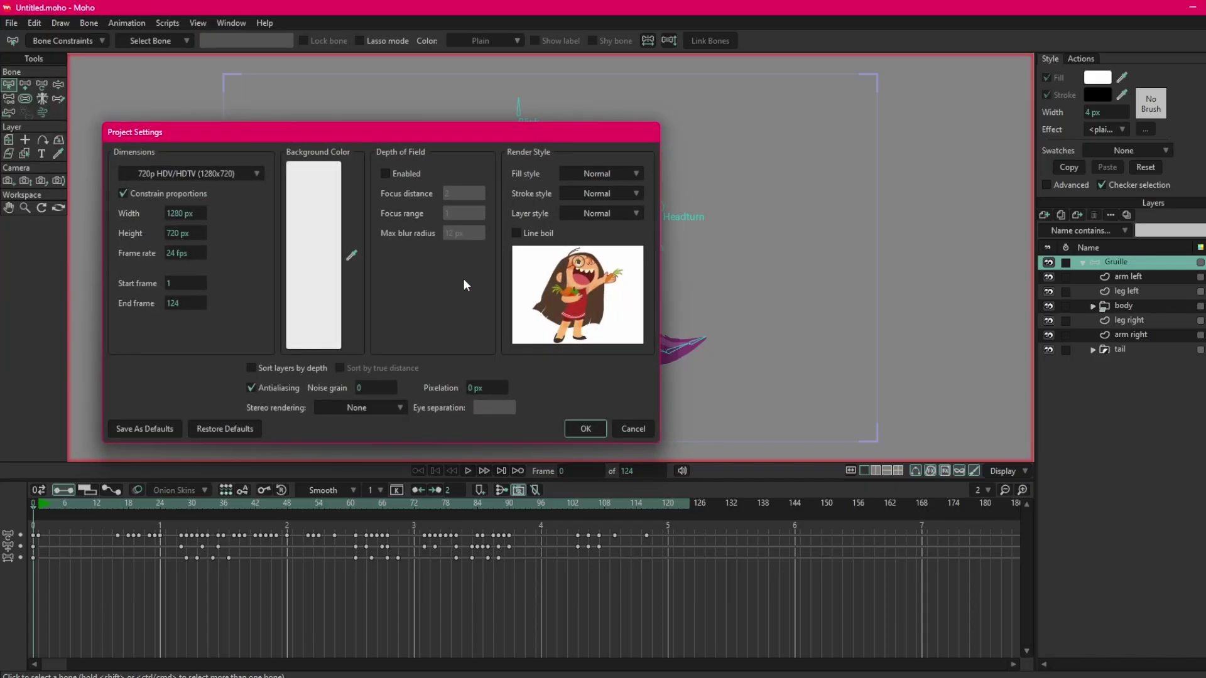
{"action": "left_click_drag", "start_coordinate": [401, 132], "coordinate": [732, 99]}
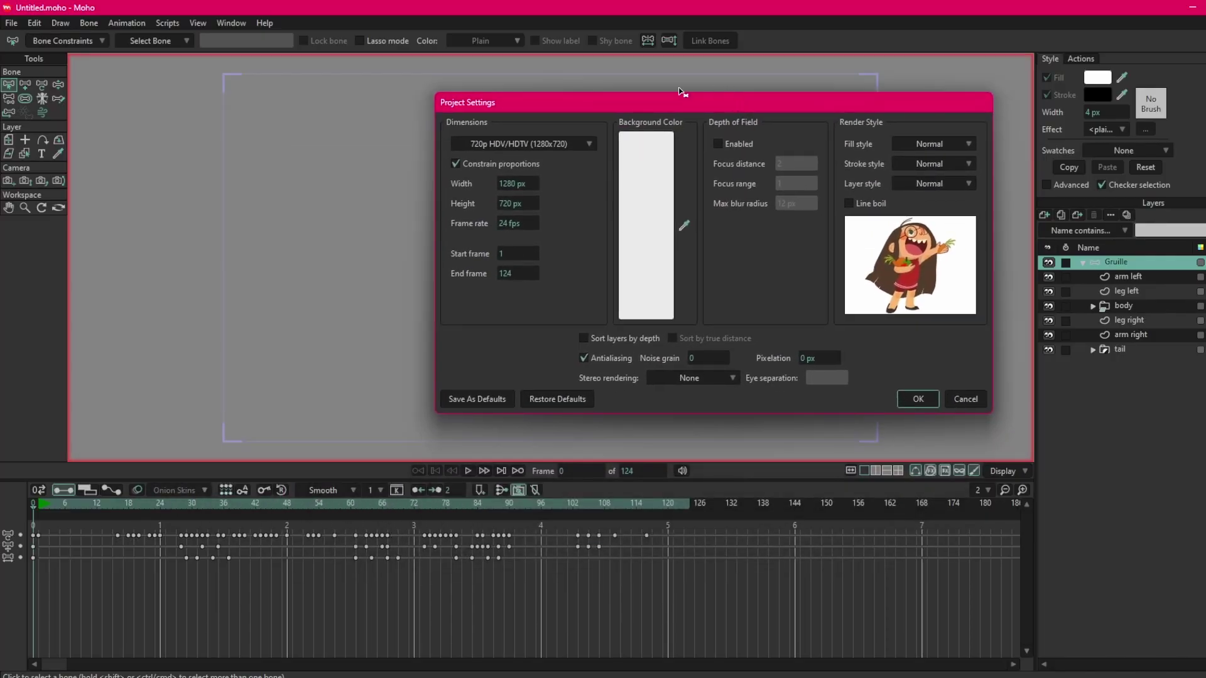
{"action": "left_click", "coordinate": [580, 150]}
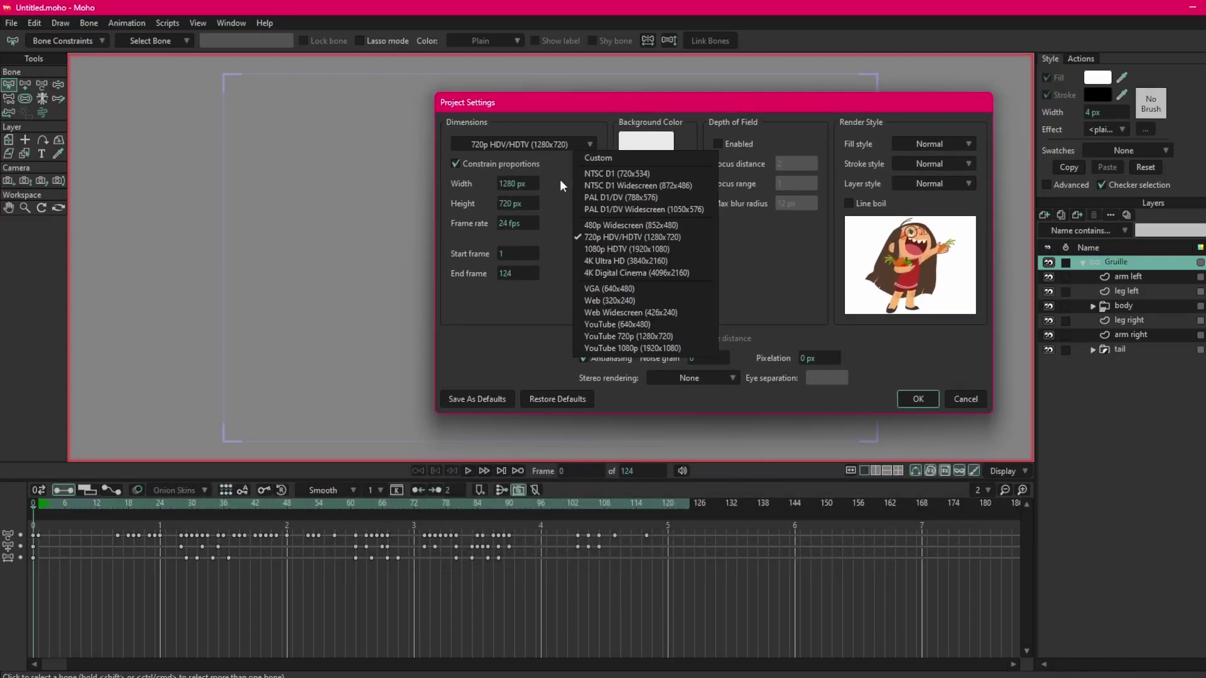
{"action": "left_click", "coordinate": [553, 142]}
{"action": "left_click", "coordinate": [568, 144]}
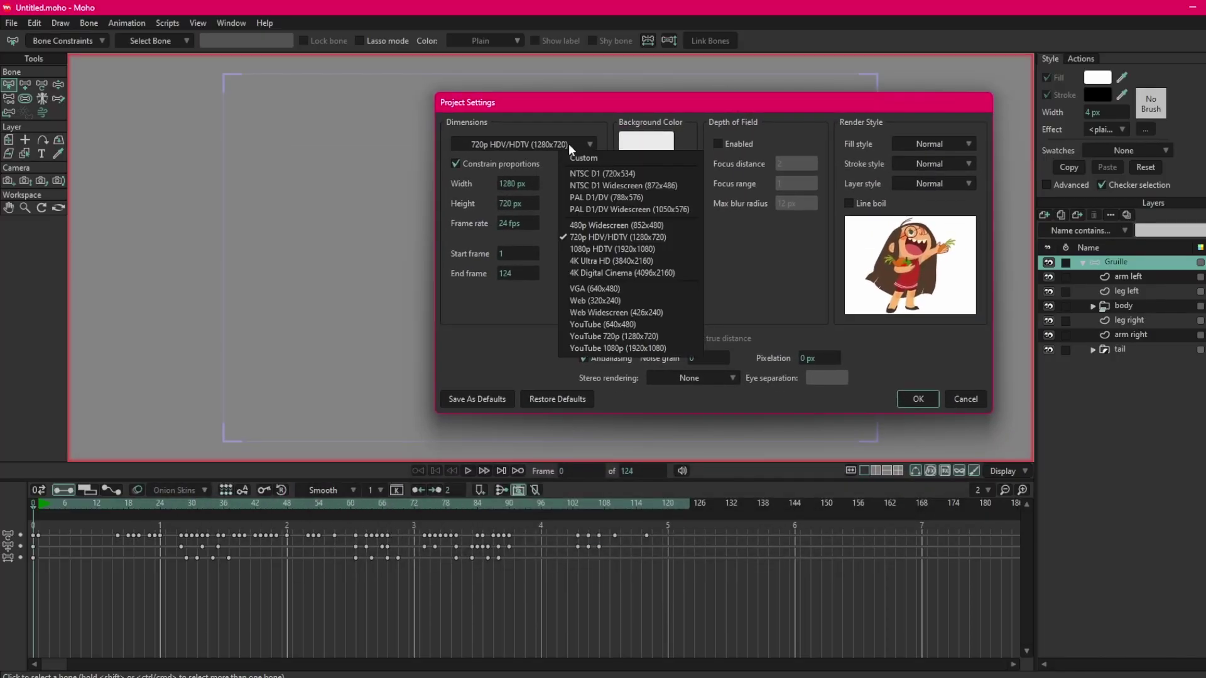
{"action": "left_click", "coordinate": [589, 250]}
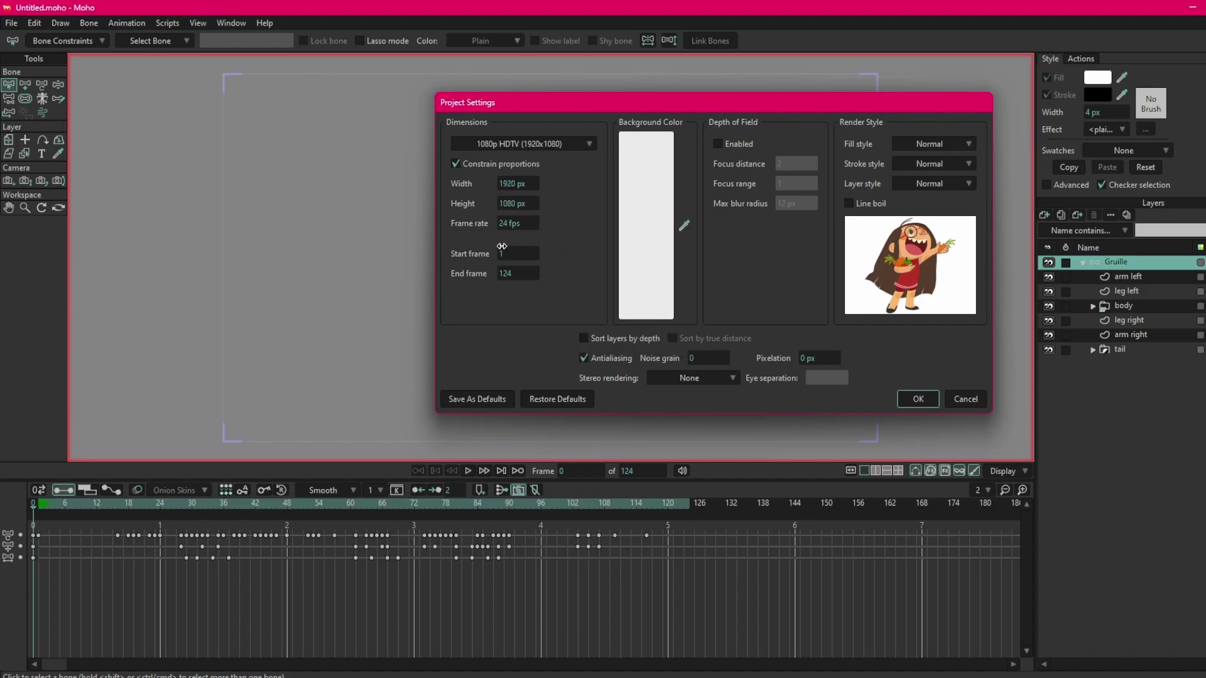
Set the frame rate to 25 fps and the end frame to 50
{"action": "left_click", "coordinate": [512, 221]}
{"action": "type", "text": "25"}
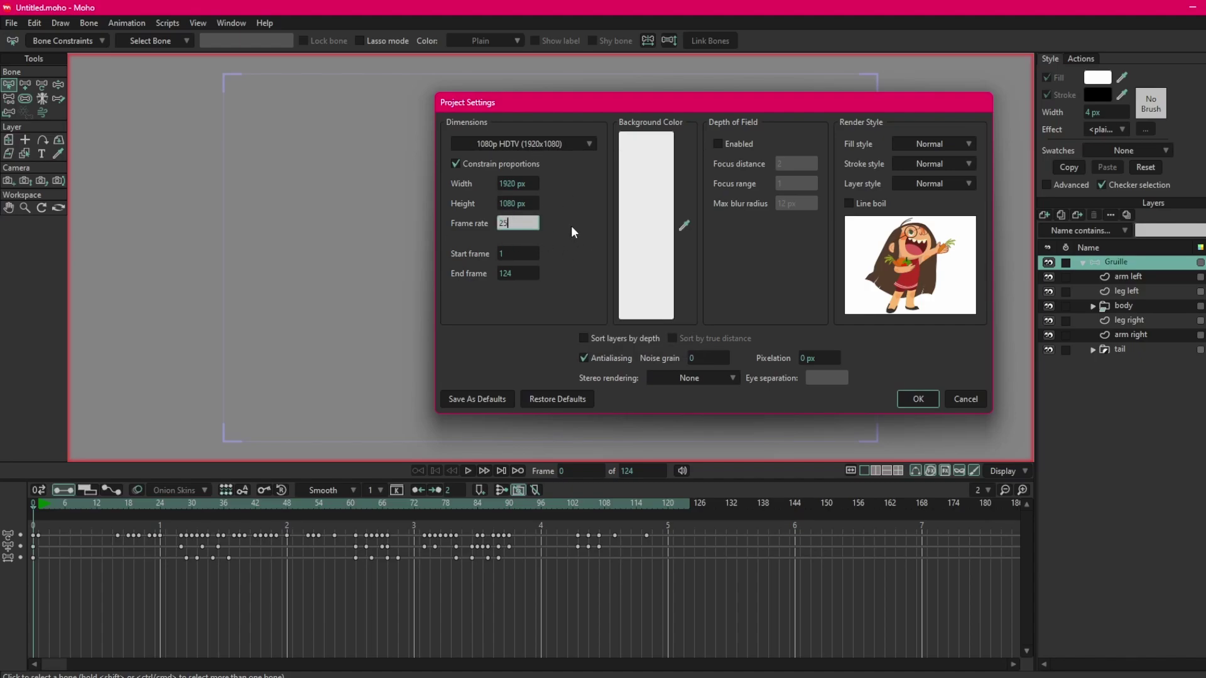
{"action": "key", "text": "Return"}
{"action": "left_click", "coordinate": [518, 273]}
{"action": "type", "text": "50"}
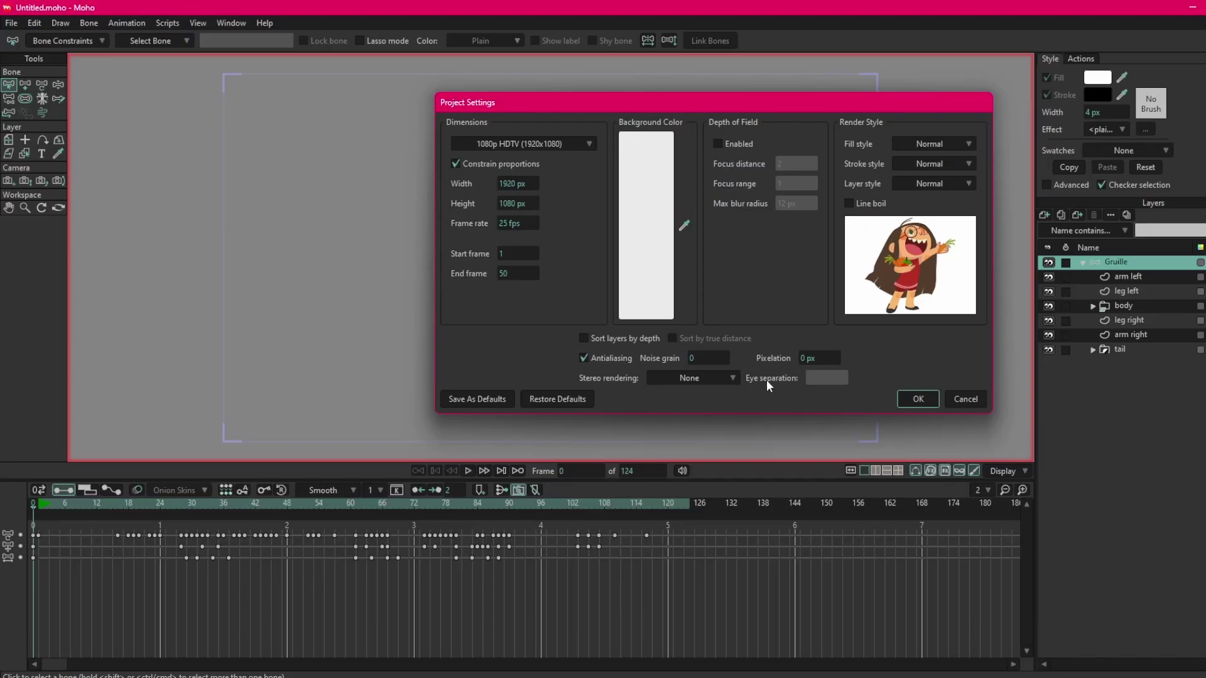
Apply the project settings, then set the Preferences startup file to No Document
{"action": "left_click", "coordinate": [920, 398]}
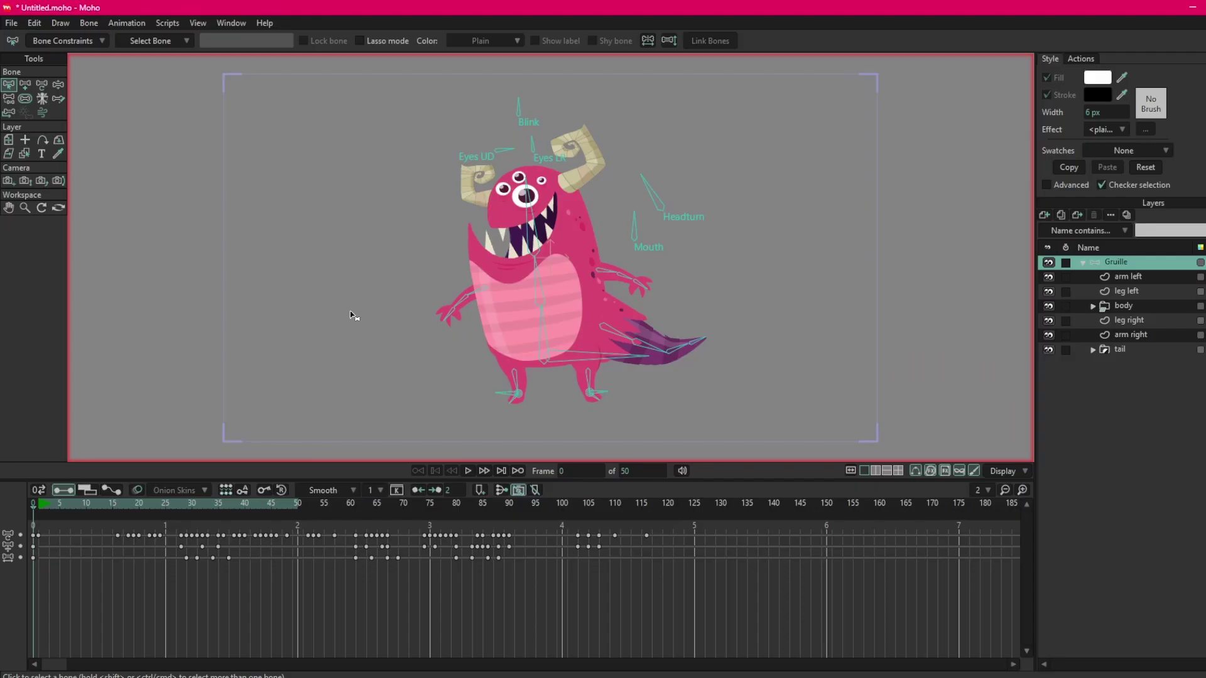
{"action": "left_click", "coordinate": [33, 23]}
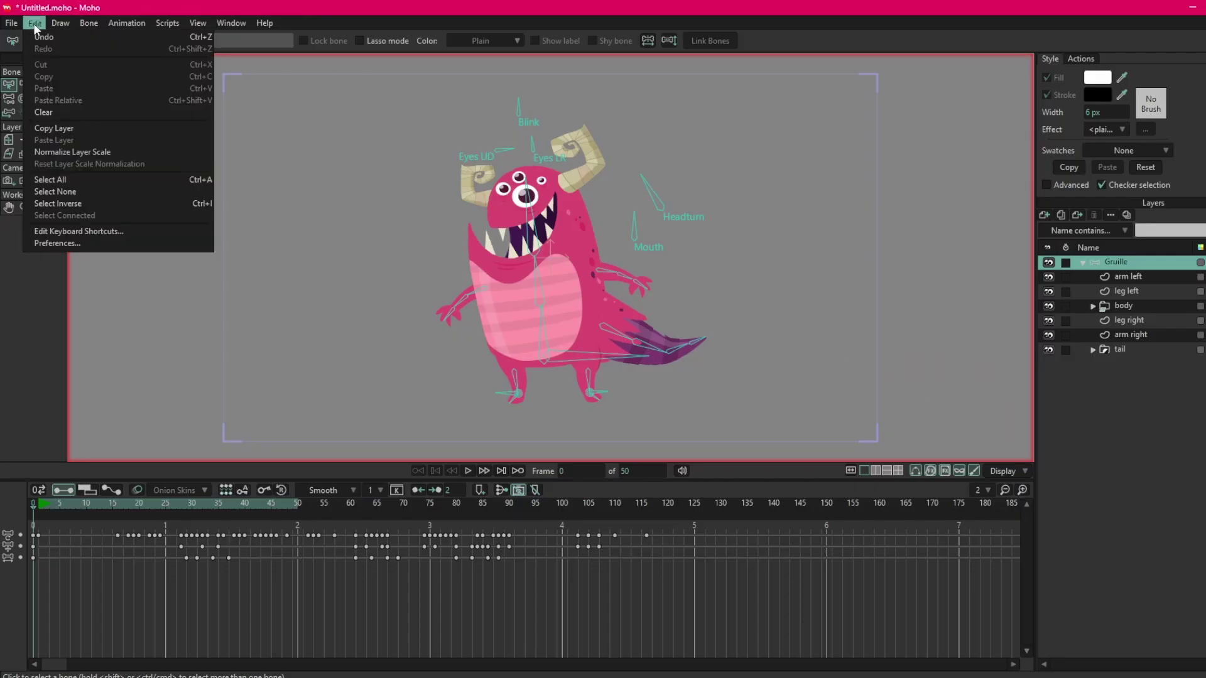
{"action": "left_click", "coordinate": [62, 244]}
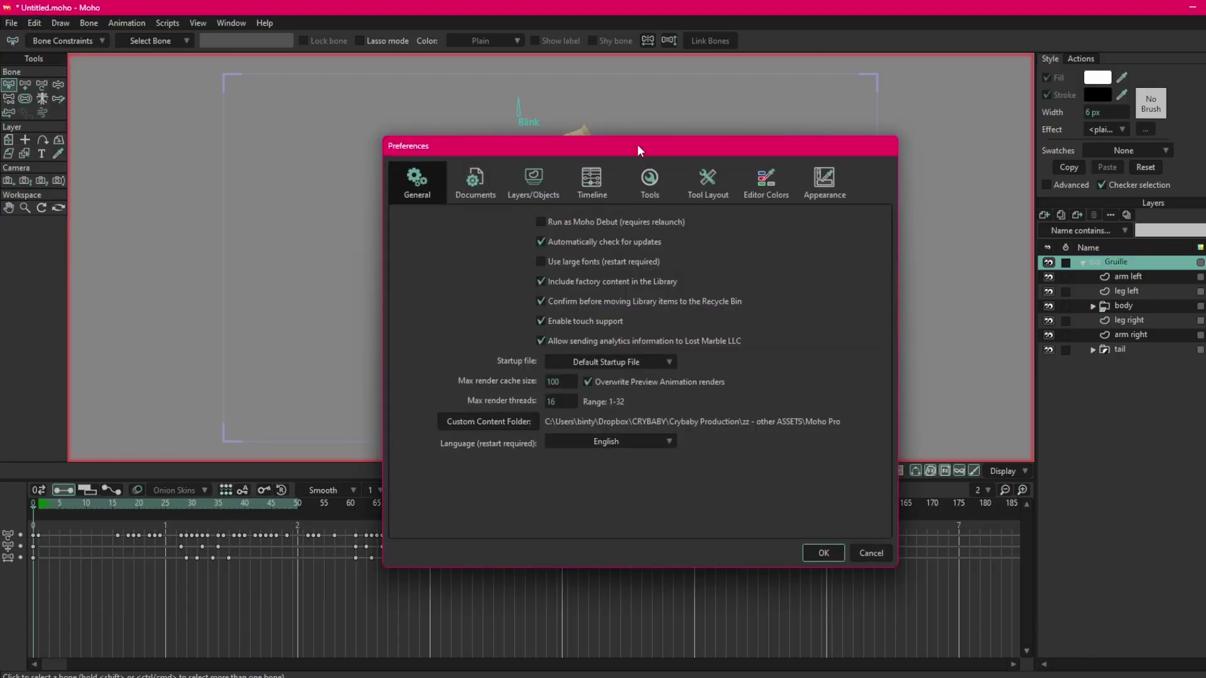
{"action": "left_click_drag", "start_coordinate": [637, 145], "coordinate": [767, 72]}
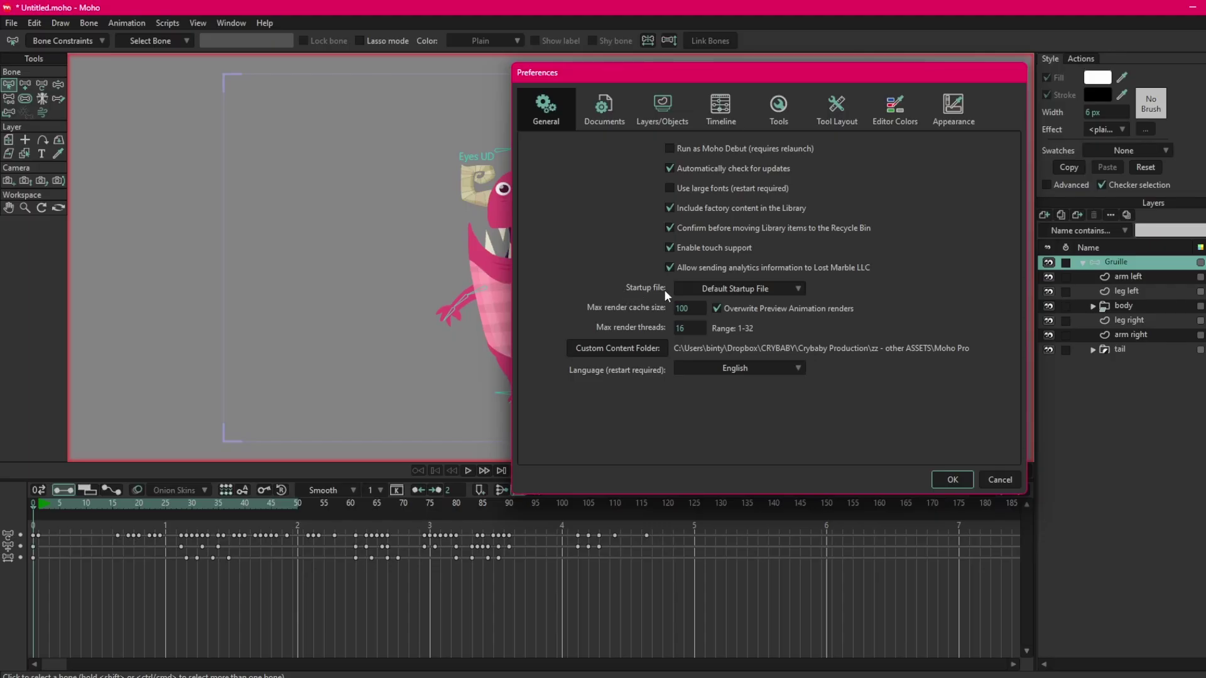
{"action": "left_click", "coordinate": [800, 288]}
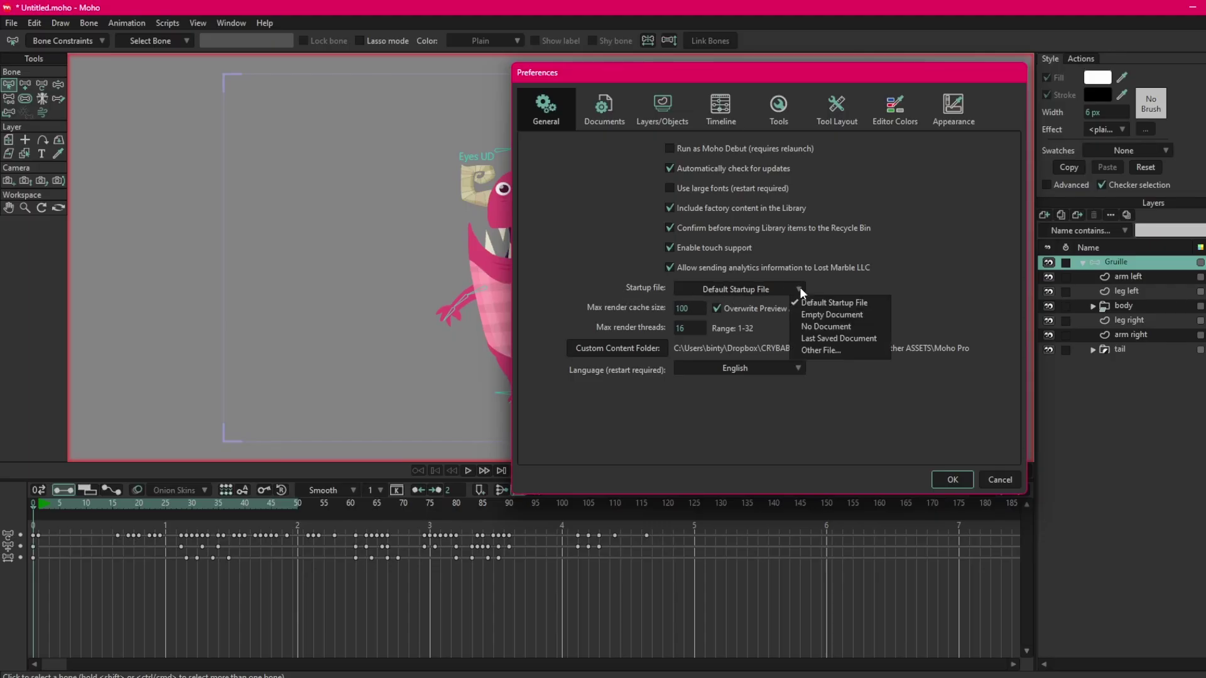
{"action": "left_click", "coordinate": [865, 327]}
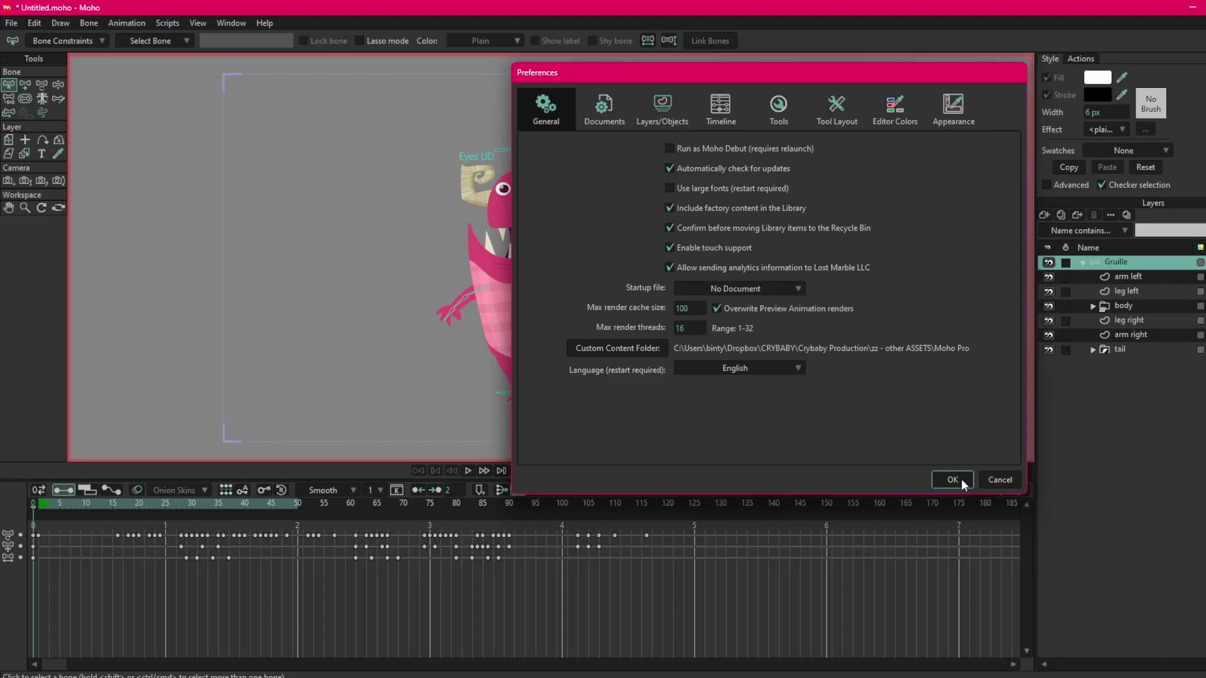
{"action": "left_click", "coordinate": [953, 479]}
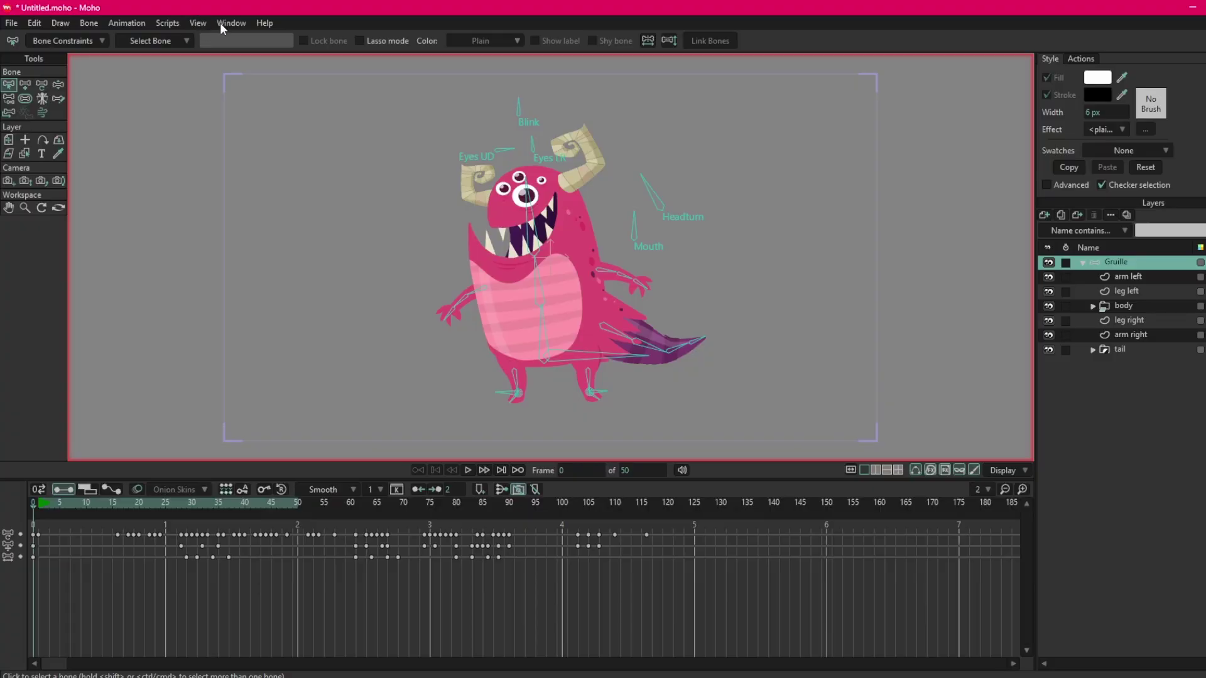
Open the online user manual and search 'push' to reach 16.10 Push Frames Left/Right
{"action": "left_click", "coordinate": [267, 24]}
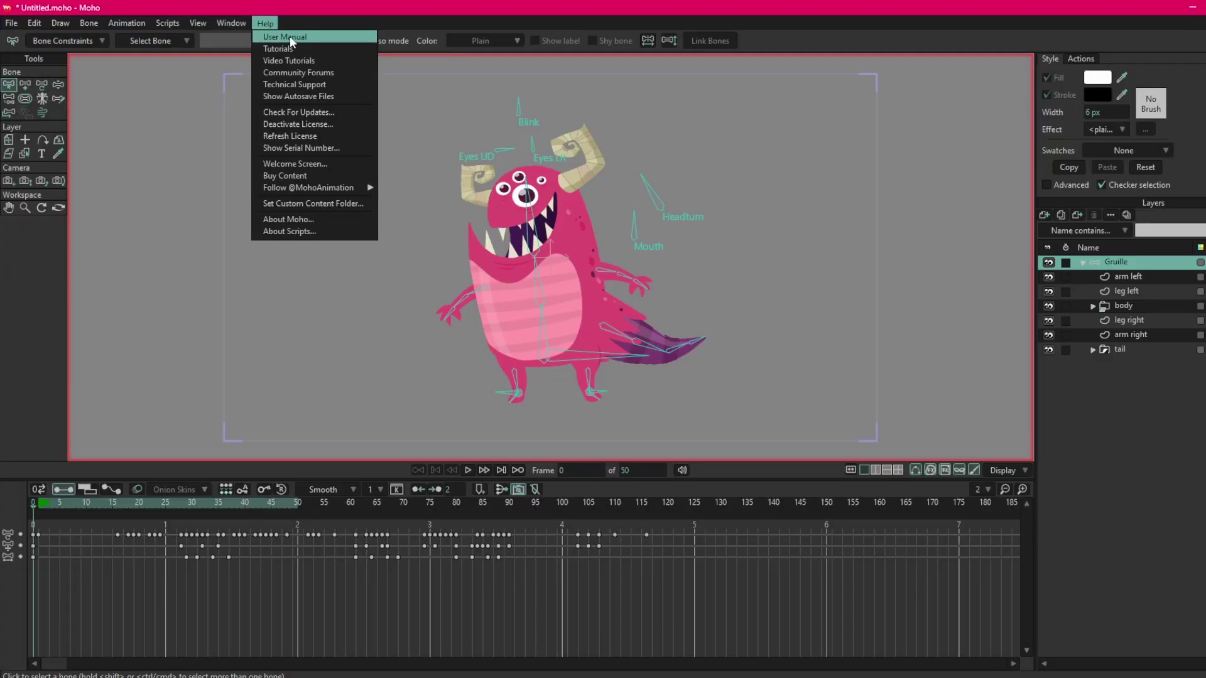
{"action": "left_click", "coordinate": [289, 36]}
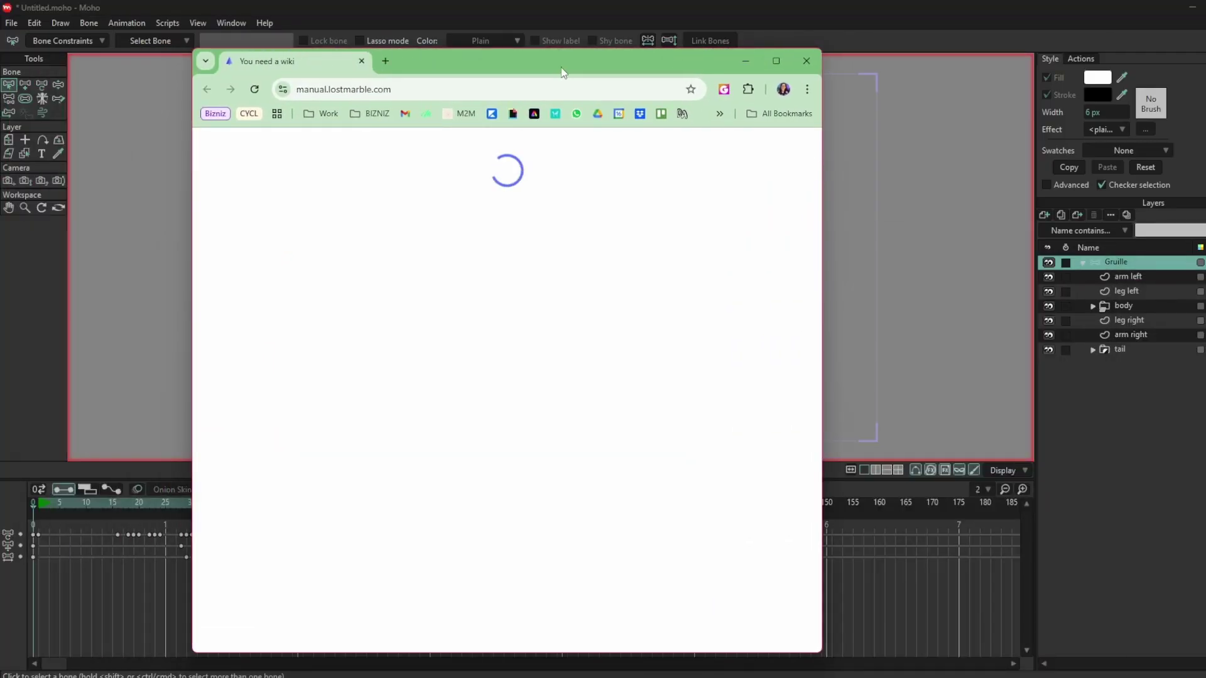
{"action": "double_click", "coordinate": [562, 63]}
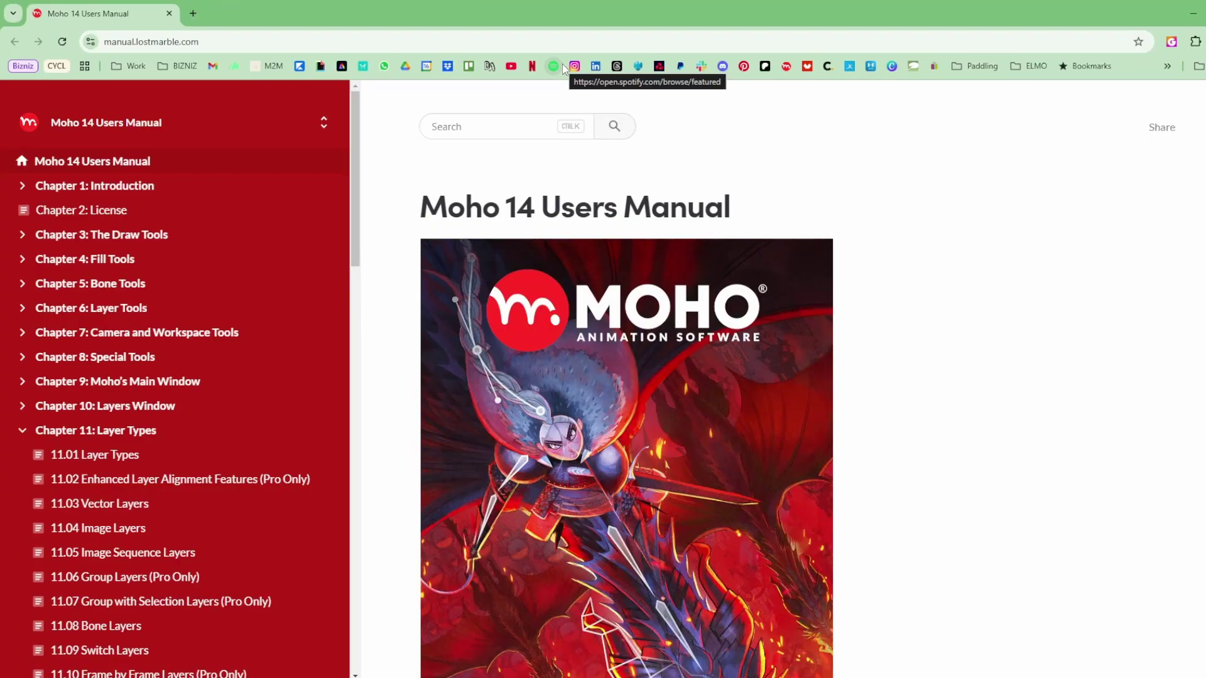
{"action": "left_click", "coordinate": [492, 127]}
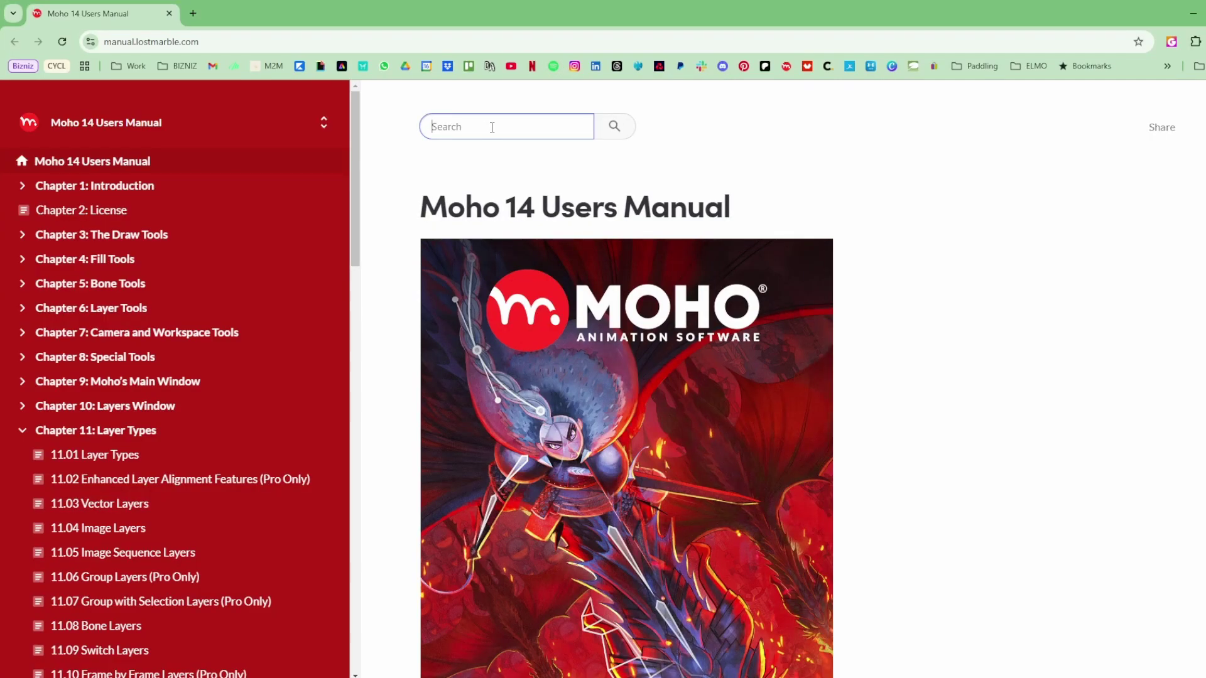
{"action": "type", "text": "push"}
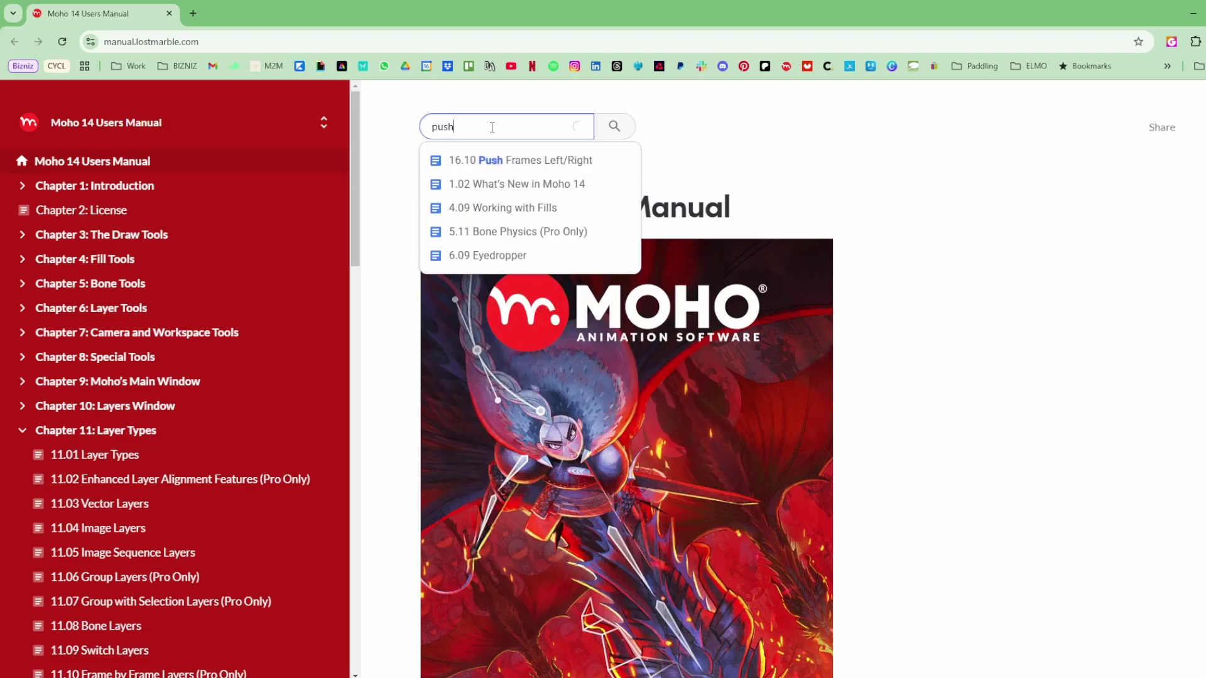
{"action": "left_click", "coordinate": [551, 160]}
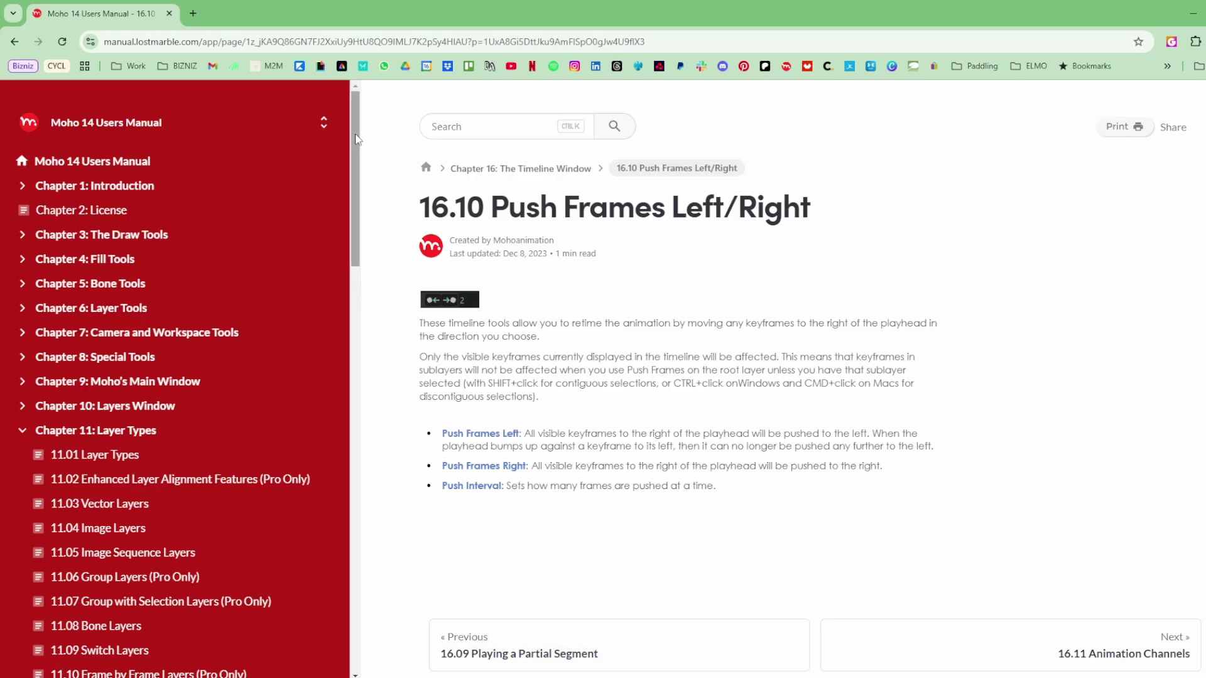
Browse the manual's Appendix D Menu Shortcuts and Keyboard Shortcuts pages
{"action": "left_click_drag", "start_coordinate": [359, 138], "coordinate": [334, 607]}
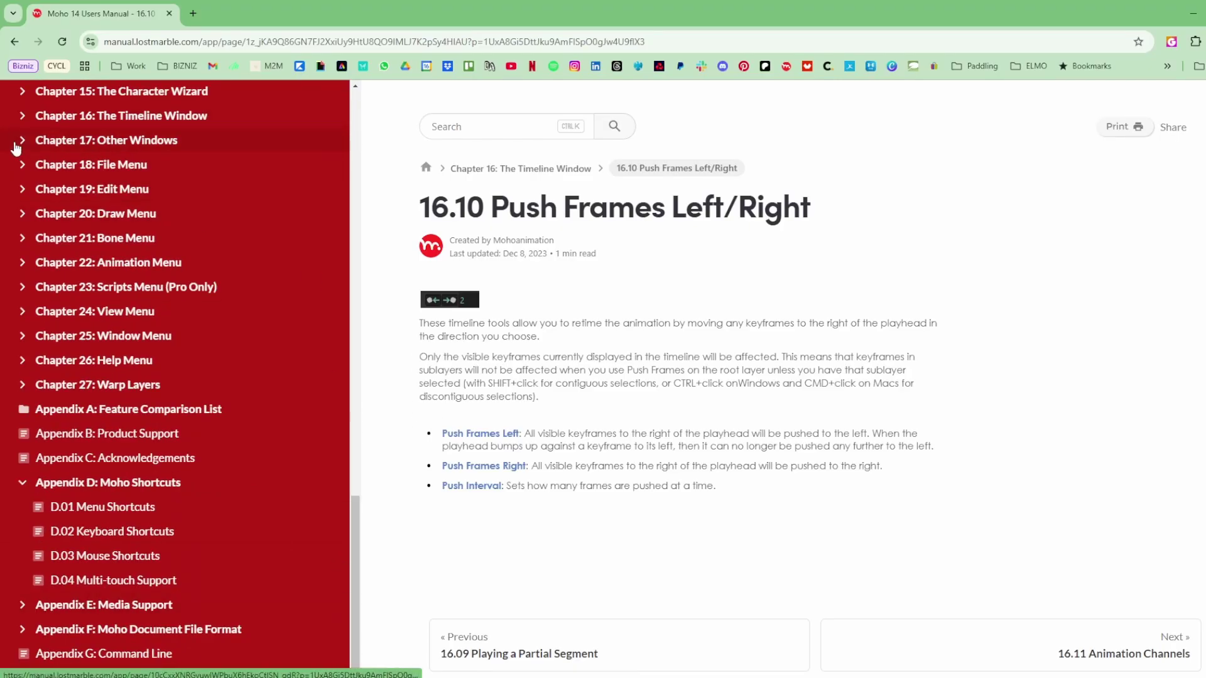
{"action": "left_click", "coordinate": [127, 509]}
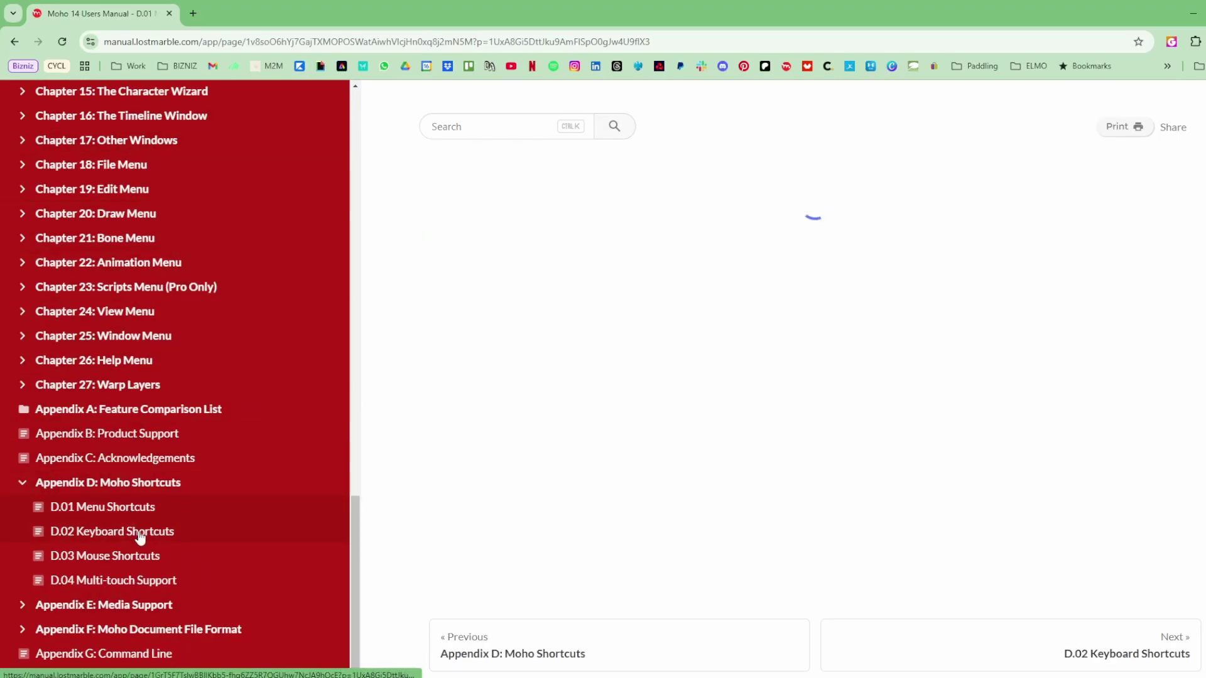
{"action": "left_click", "coordinate": [141, 535]}
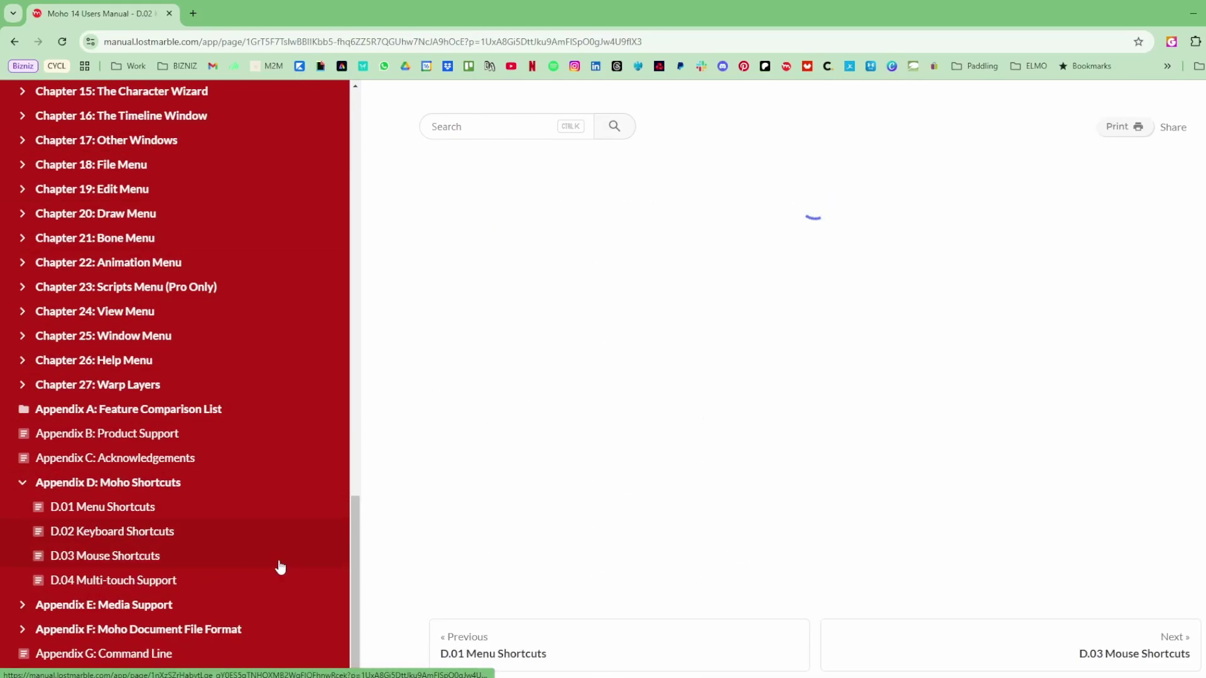
{"action": "scroll", "coordinate": [709, 300], "scroll_direction": "down", "scroll_amount": 3}
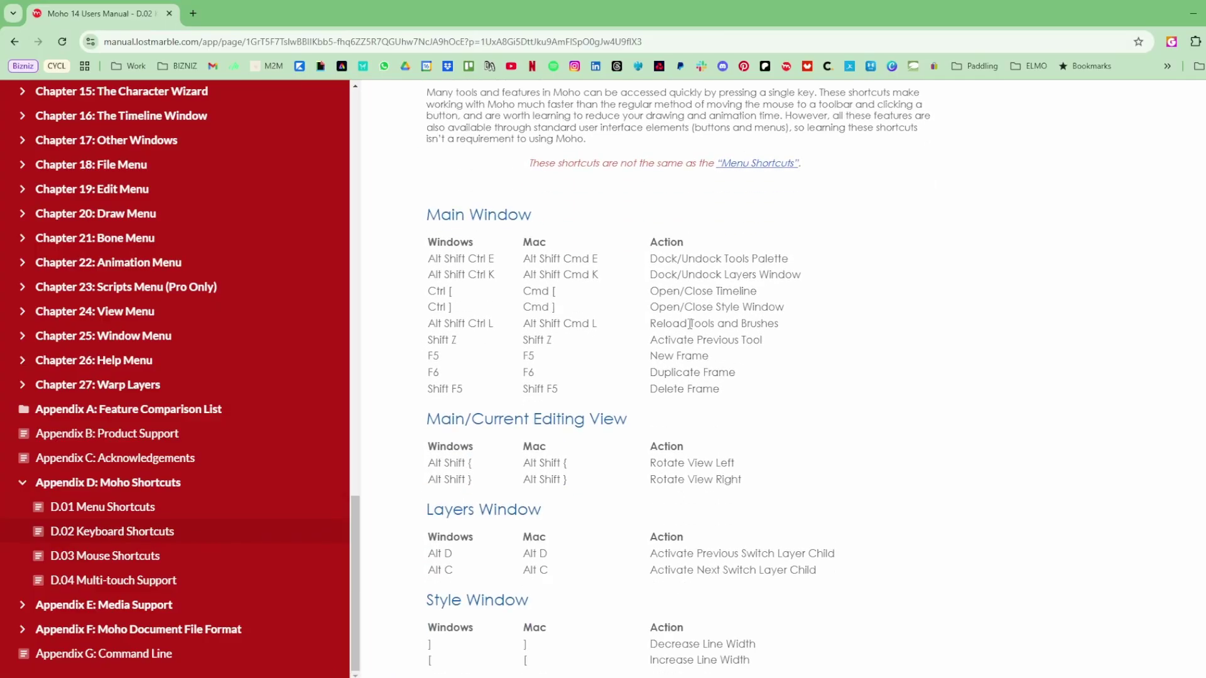
{"action": "scroll", "coordinate": [760, 358], "scroll_direction": "down", "scroll_amount": 10}
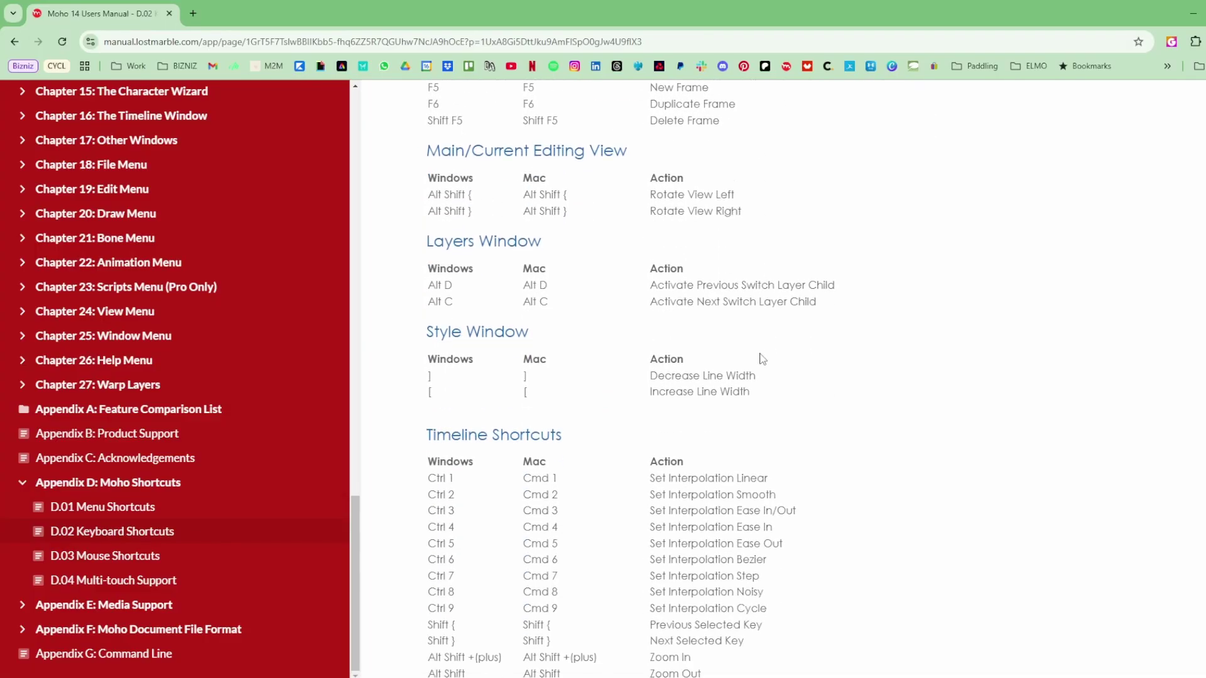
{"action": "scroll", "coordinate": [886, 347], "scroll_direction": "up", "scroll_amount": 10}
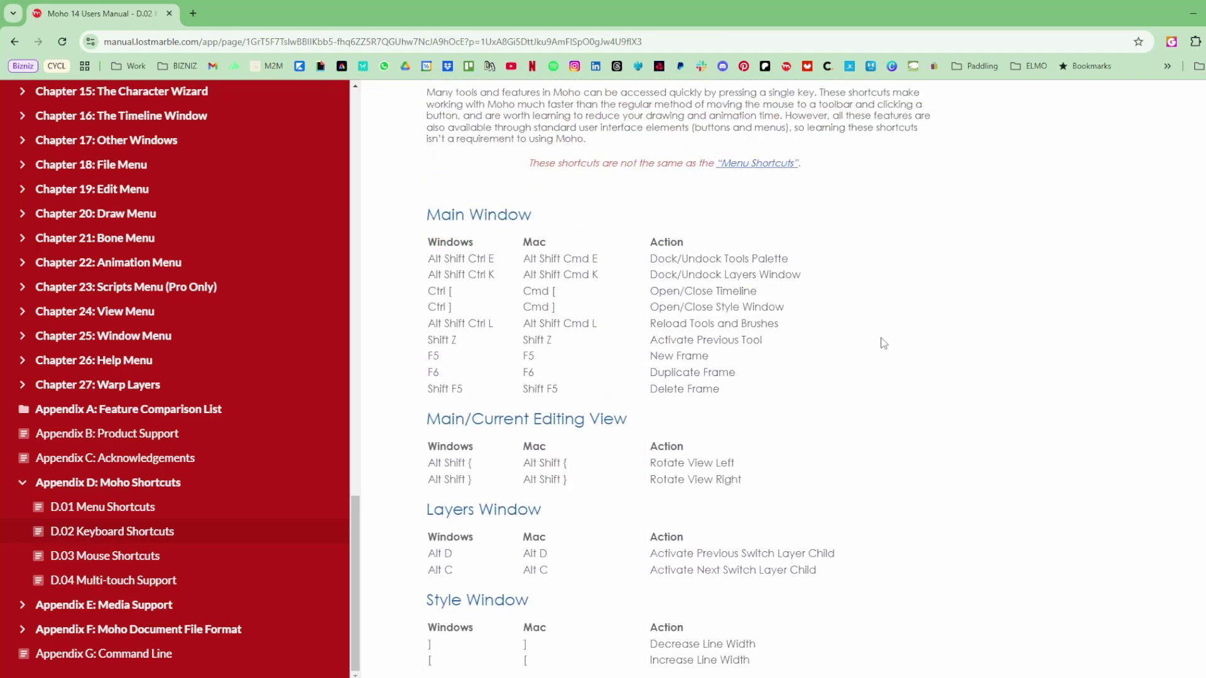
{"action": "scroll", "coordinate": [884, 342], "scroll_direction": "down", "scroll_amount": 5}
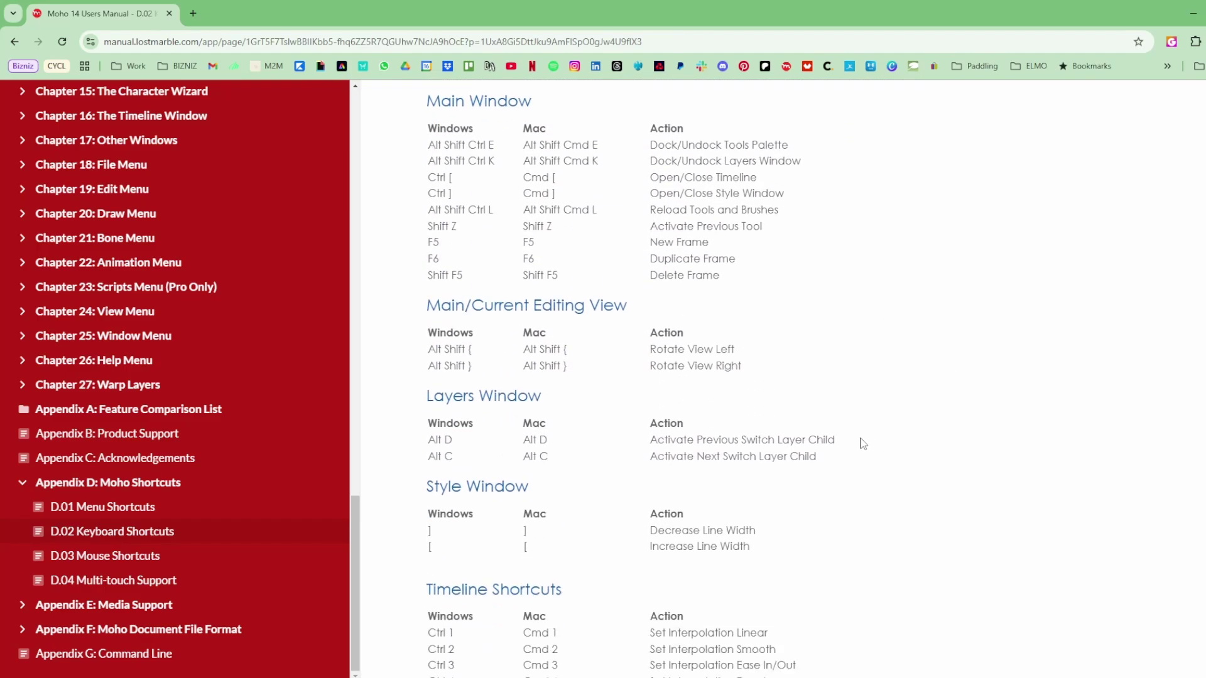
{"action": "scroll", "coordinate": [866, 456], "scroll_direction": "down", "scroll_amount": 2}
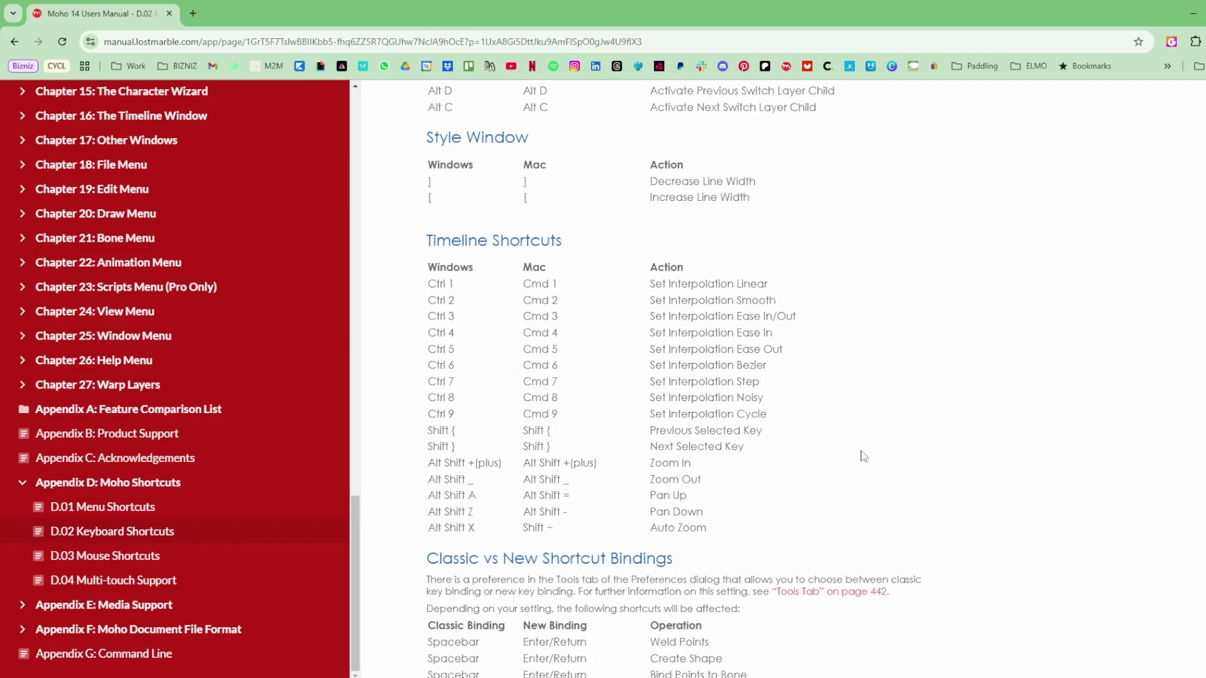
Revisit D.01 and D.02, view D.03 Mouse Shortcuts, then bring up Moho's Help menu
{"action": "left_click", "coordinate": [90, 512]}
{"action": "left_click", "coordinate": [99, 532]}
{"action": "left_click", "coordinate": [103, 559]}
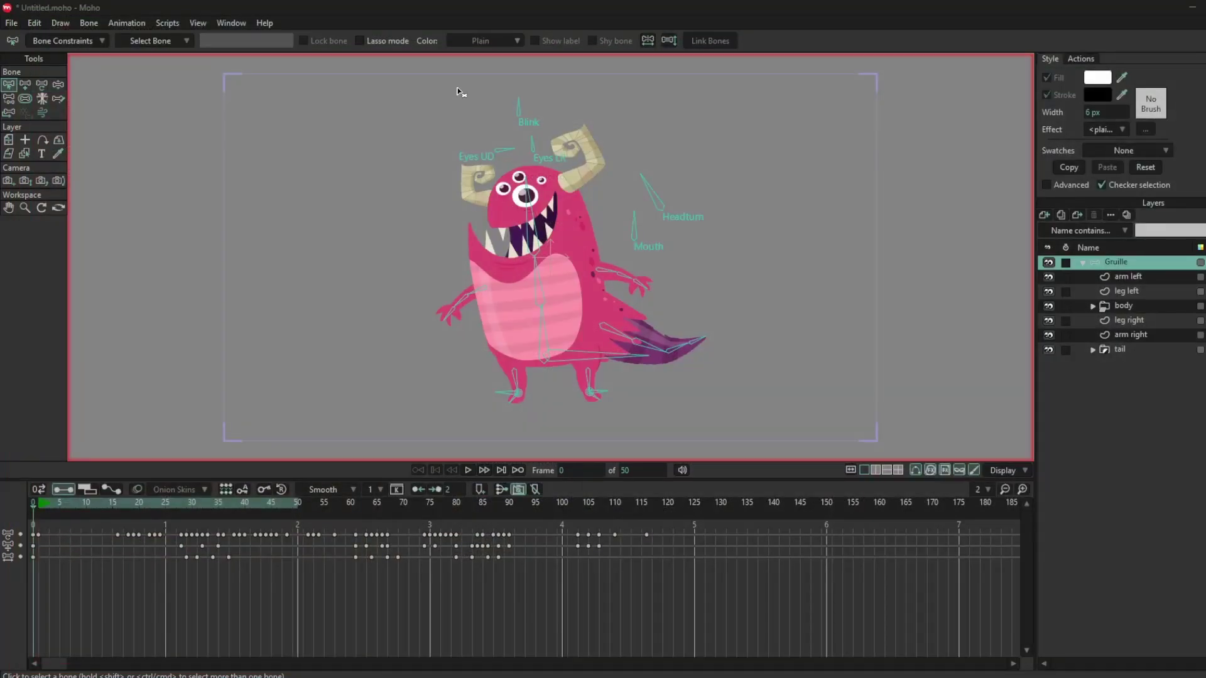
{"action": "left_click", "coordinate": [263, 24]}
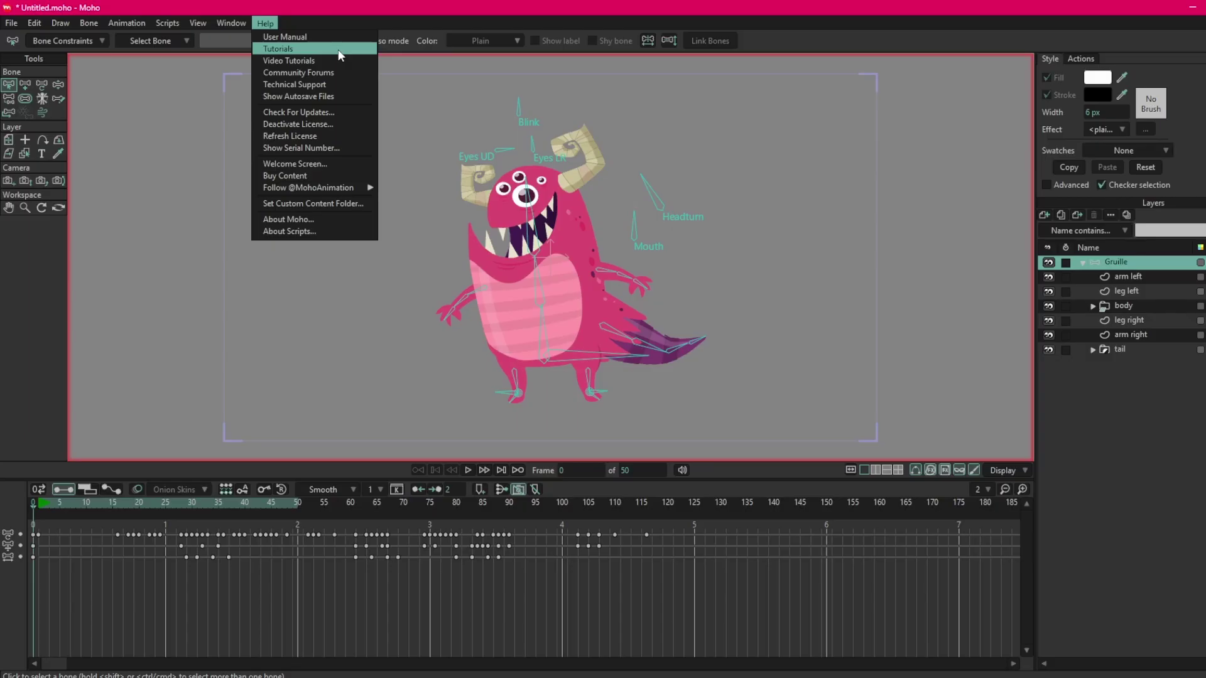
{"action": "left_click", "coordinate": [88, 301]}
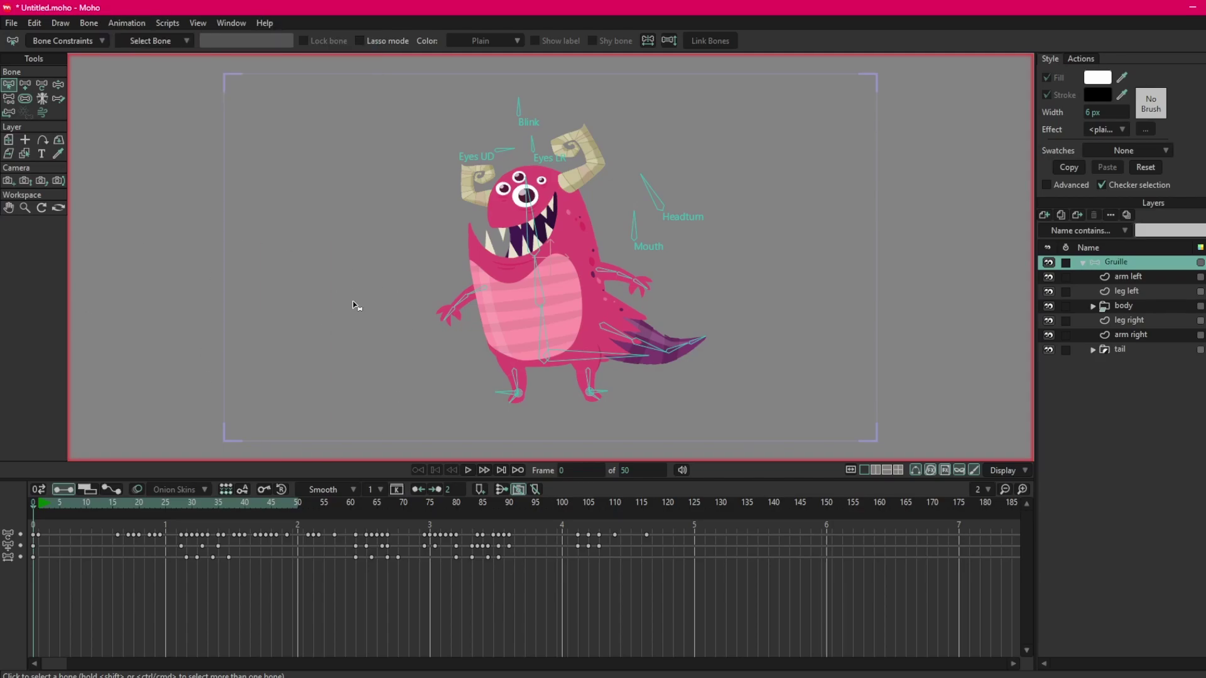
Zoom the canvas out slightly and pan so the Gruille rig and camera frame fit in view
{"action": "scroll", "coordinate": [353, 300], "scroll_direction": "down", "scroll_amount": 3}
{"action": "scroll", "coordinate": [353, 301], "scroll_direction": "up", "scroll_amount": 4}
{"action": "scroll", "coordinate": [352, 300], "scroll_direction": "down", "scroll_amount": 4}
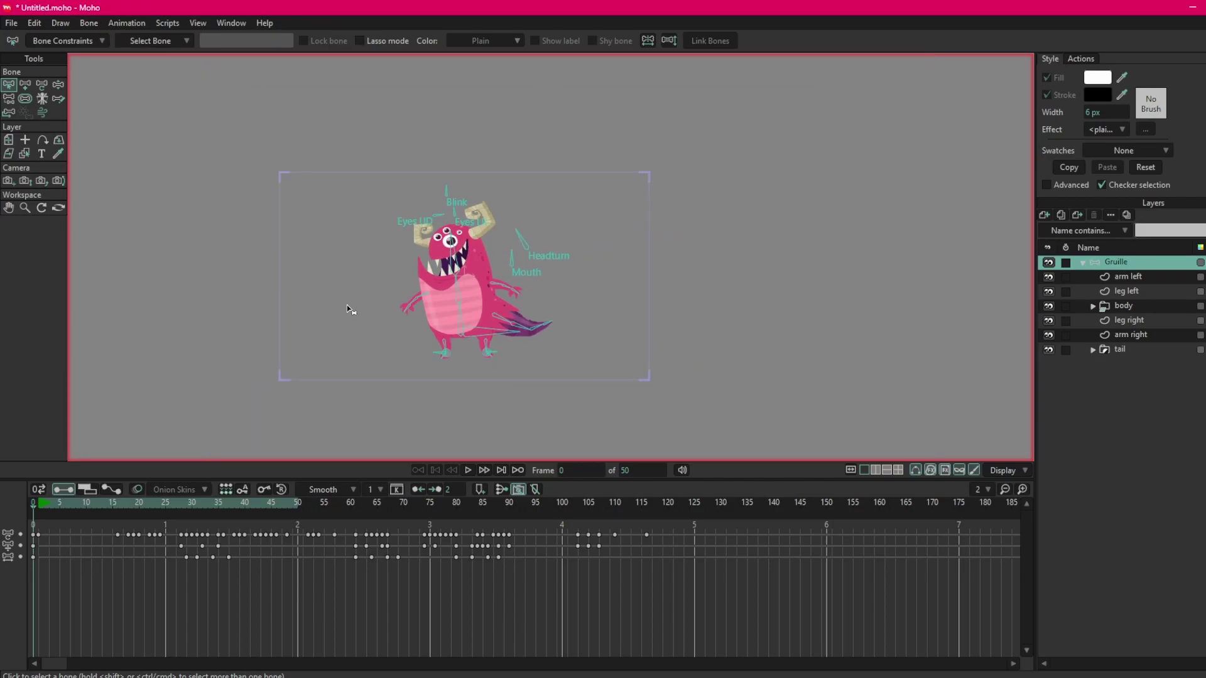
{"action": "scroll", "coordinate": [346, 305], "scroll_direction": "up", "scroll_amount": 4}
{"action": "scroll", "coordinate": [346, 305], "scroll_direction": "down", "scroll_amount": 2}
{"action": "scroll", "coordinate": [347, 305], "scroll_direction": "up", "scroll_amount": 1}
{"action": "scroll", "coordinate": [347, 305], "scroll_direction": "down", "scroll_amount": 2}
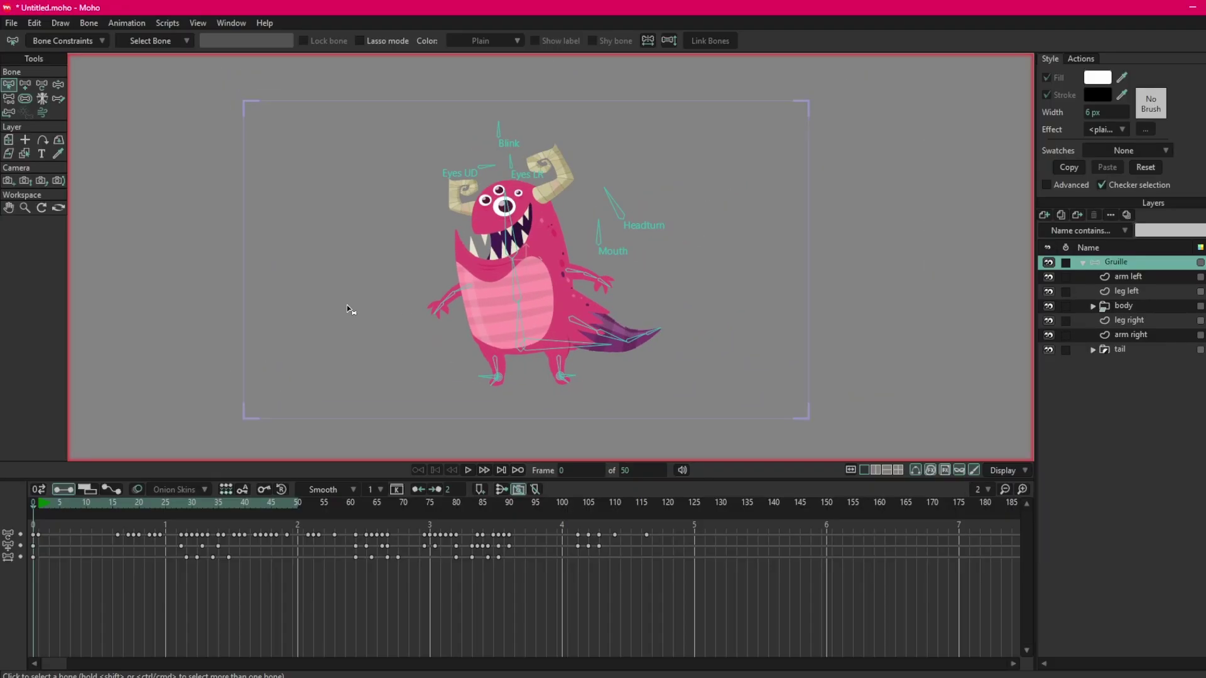
{"action": "scroll", "coordinate": [347, 304], "scroll_direction": "down", "scroll_amount": 1}
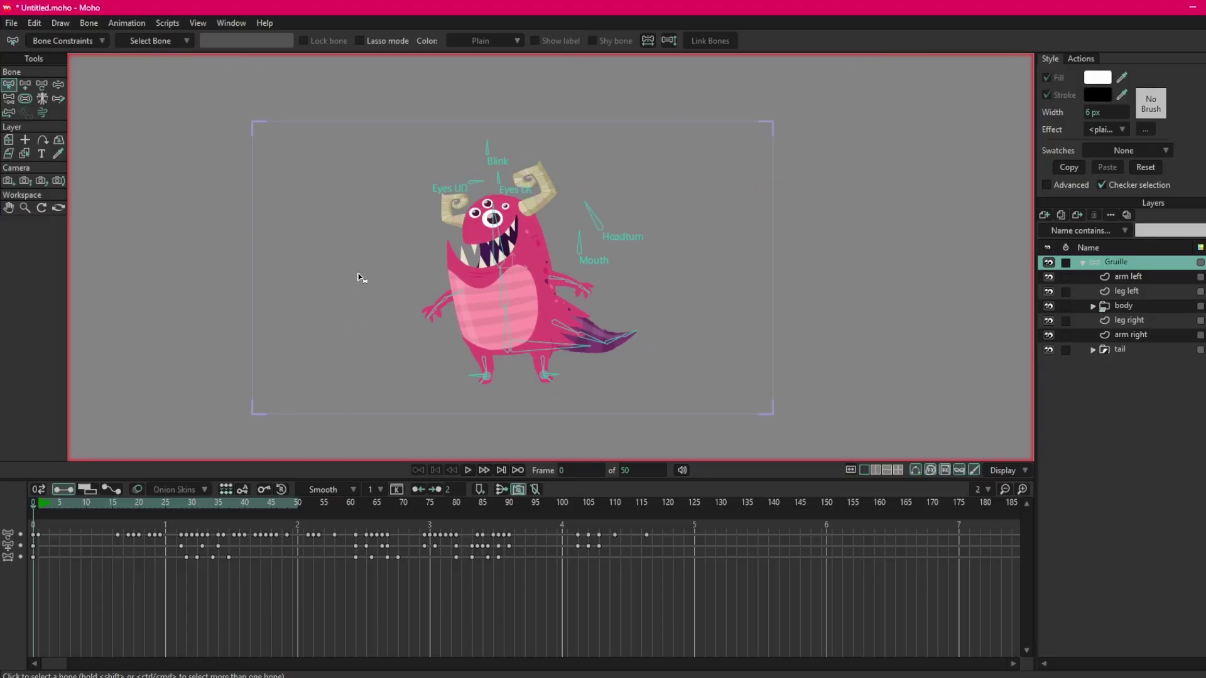
{"action": "left_click_drag", "start_coordinate": [358, 266], "coordinate": [615, 244]}
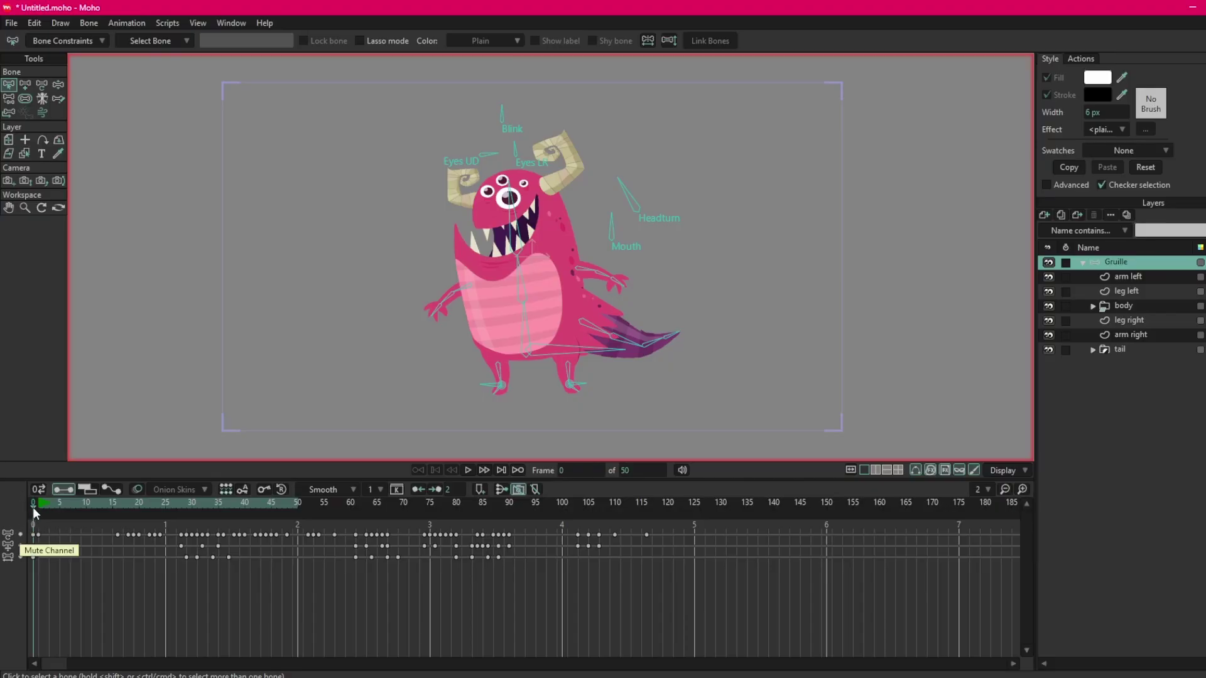
Scrub the playhead to compare the frame 0 setup pose with the frame 1 animated pose
{"action": "left_click_drag", "start_coordinate": [33, 507], "coordinate": [43, 510]}
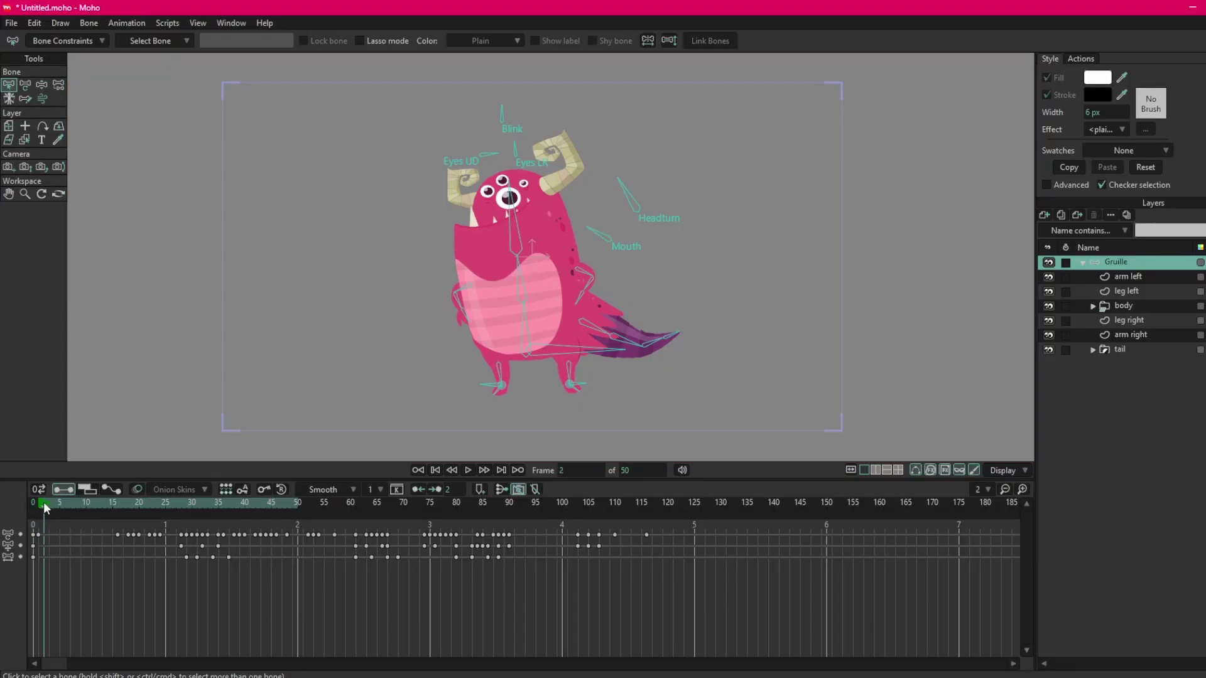
{"action": "left_click", "coordinate": [40, 505]}
{"action": "left_click", "coordinate": [35, 504]}
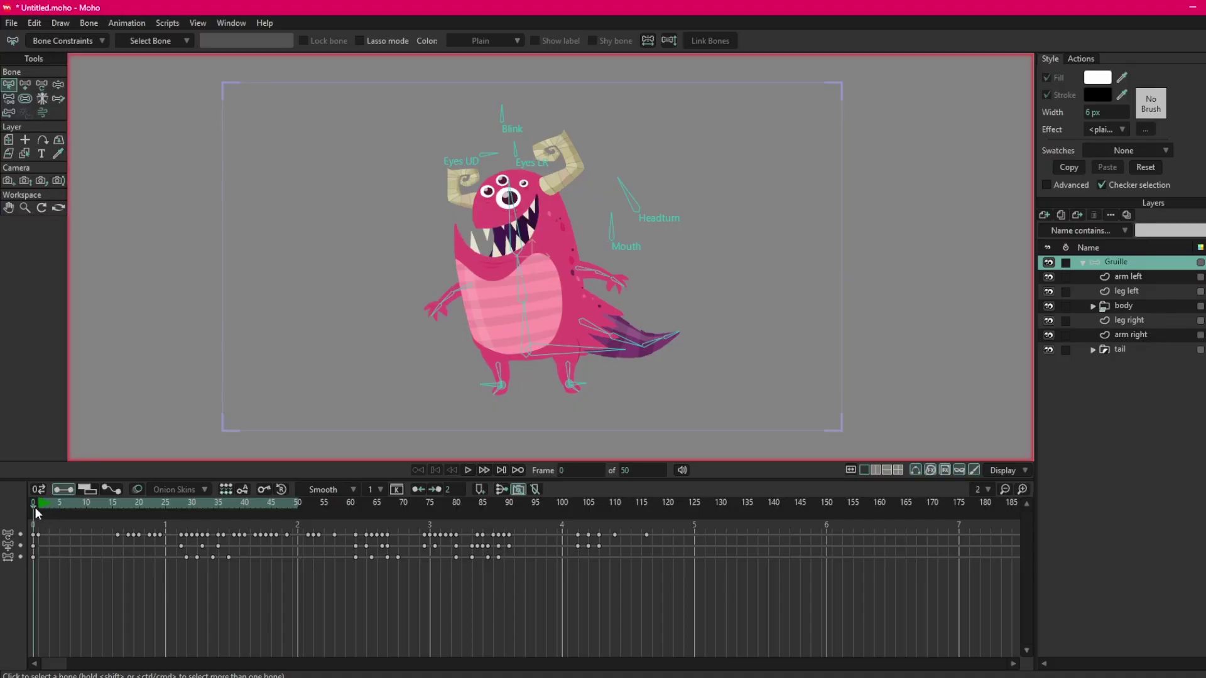
{"action": "left_click_drag", "start_coordinate": [35, 508], "coordinate": [35, 505]}
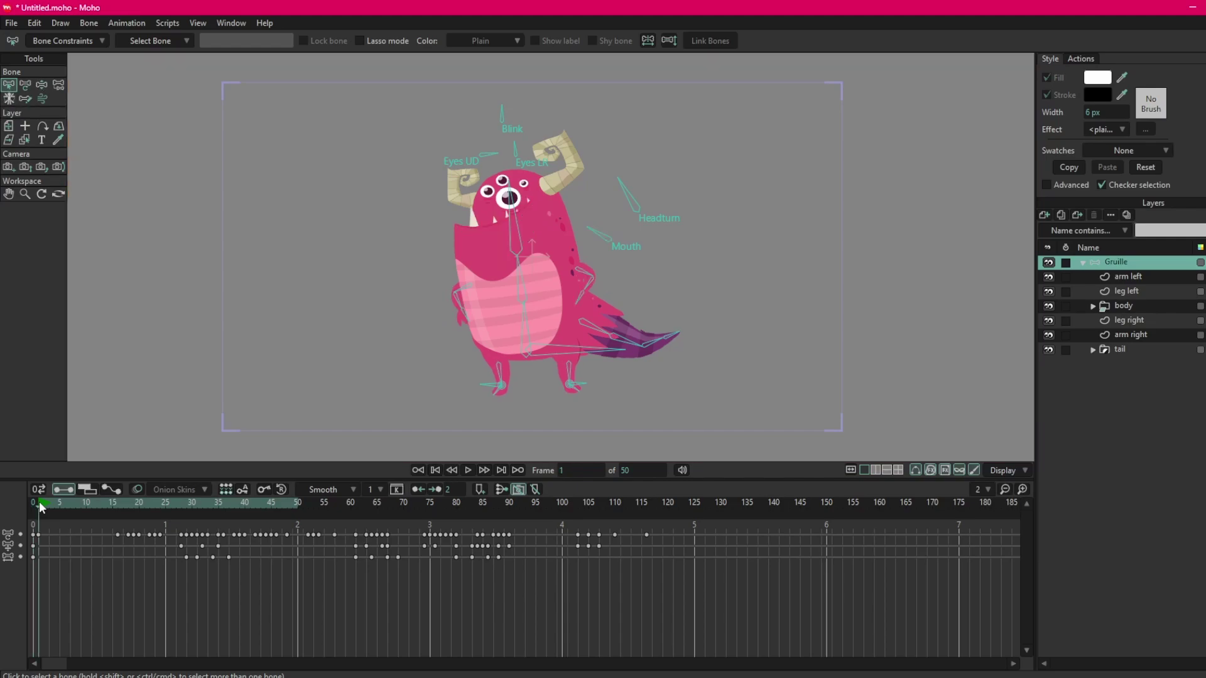
{"action": "left_click", "coordinate": [41, 507]}
{"action": "left_click", "coordinate": [46, 503]}
Step between frames 0 and 1 with the arrow keys, then play the animation
{"action": "key", "text": "ctrl+Left"}
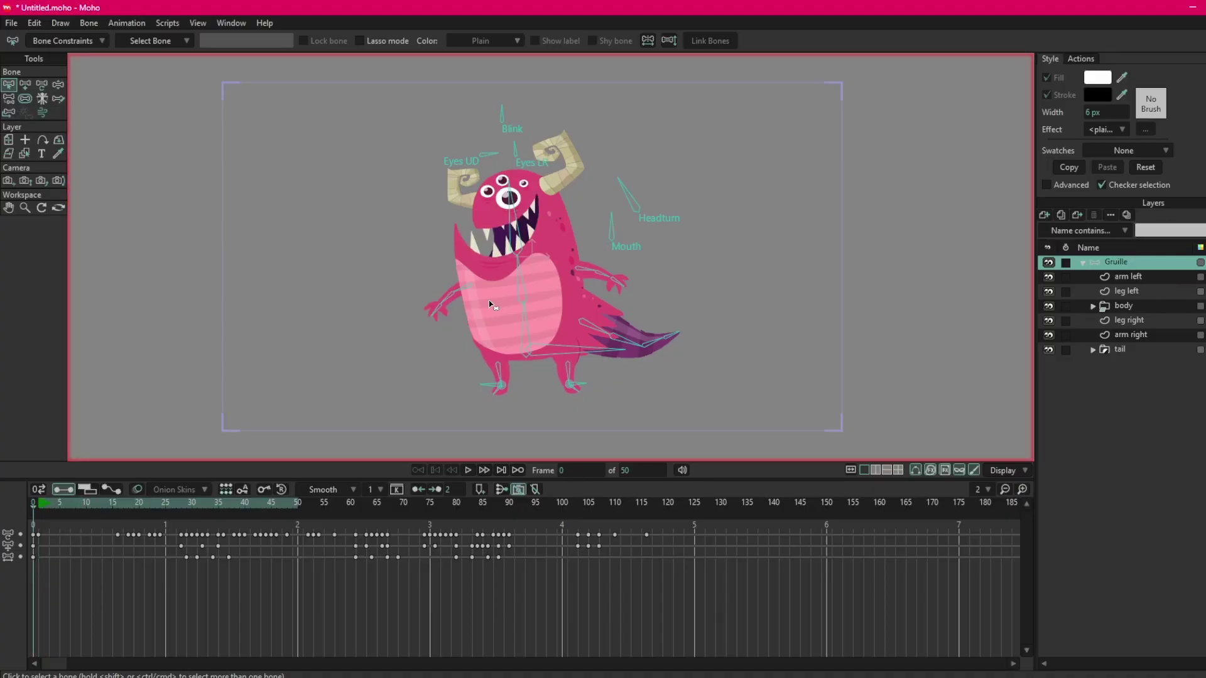
{"action": "key", "text": "ctrl+Right"}
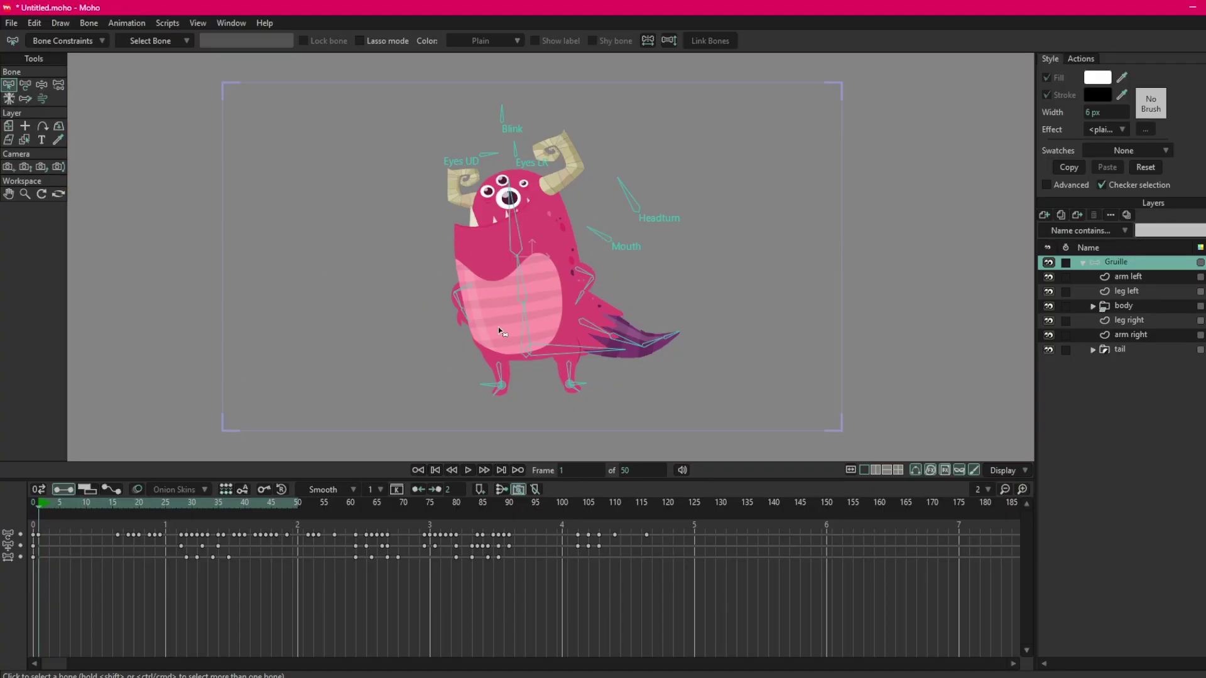
{"action": "key", "text": "ctrl+Left"}
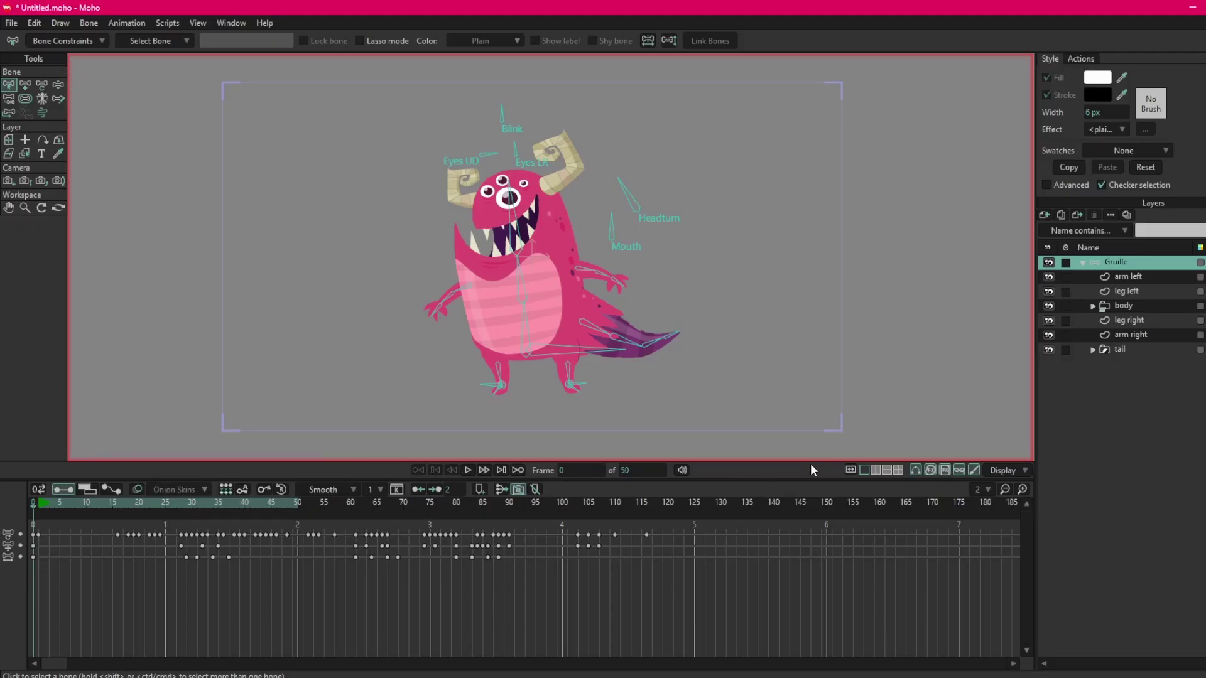
{"action": "key", "text": "ctrl+Right"}
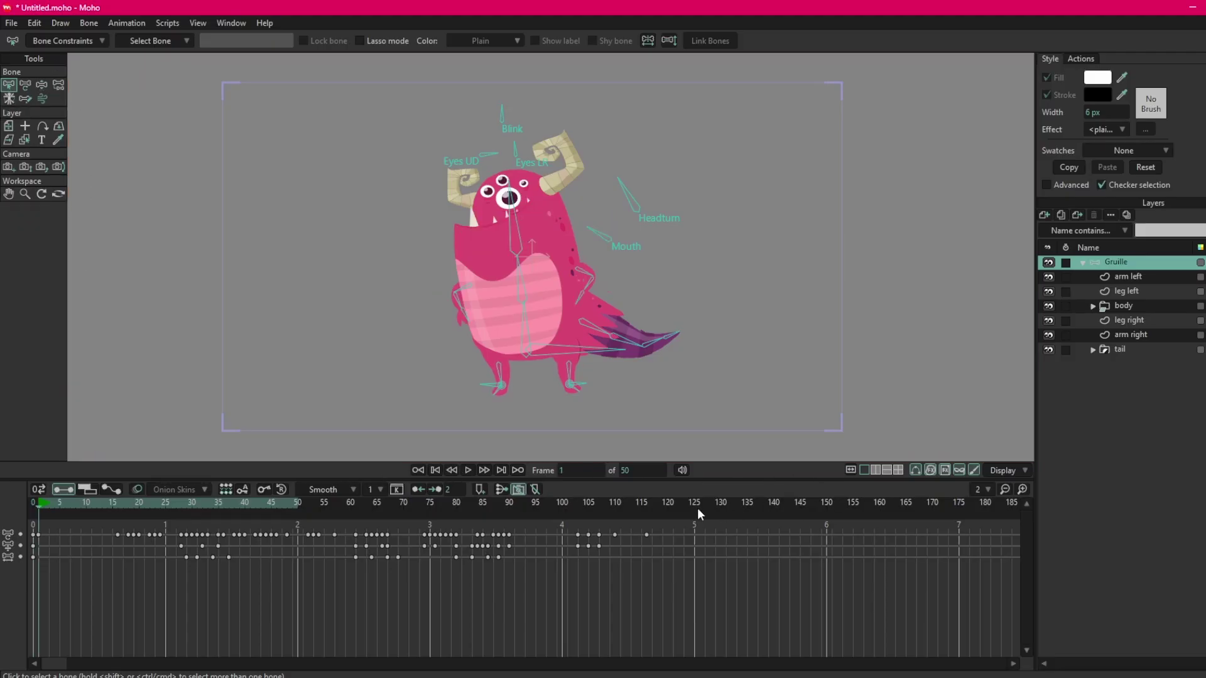
{"action": "key", "text": "ctrl+Left"}
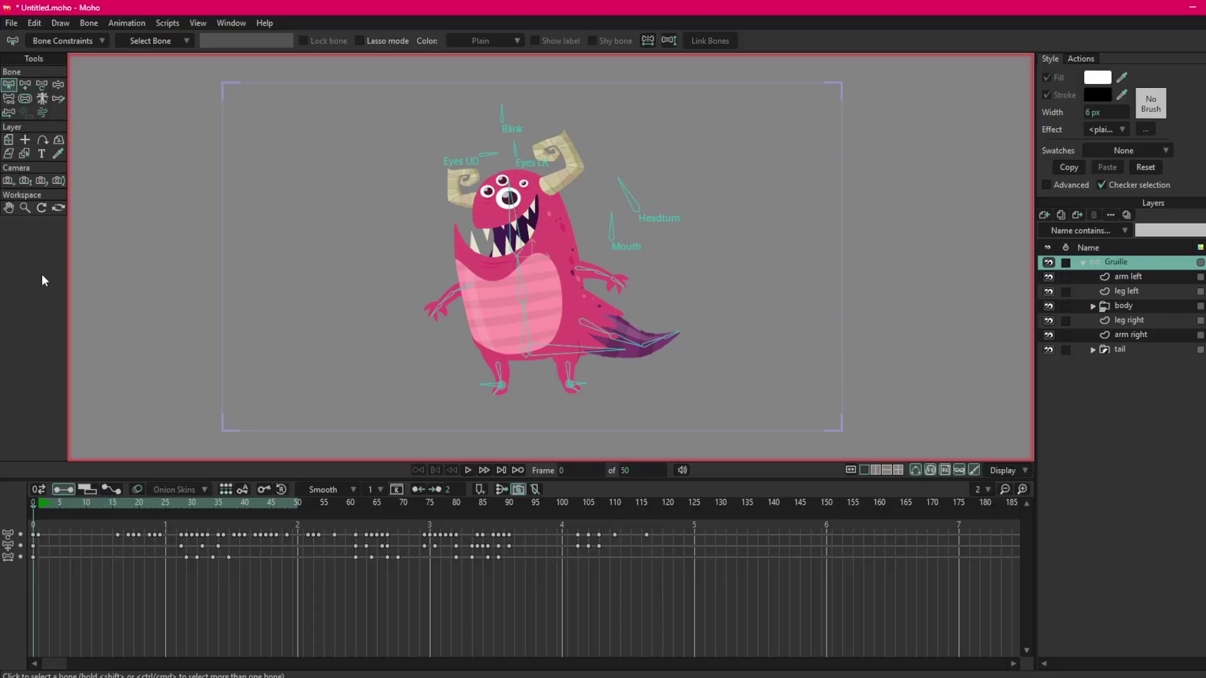
{"action": "key", "text": "Right"}
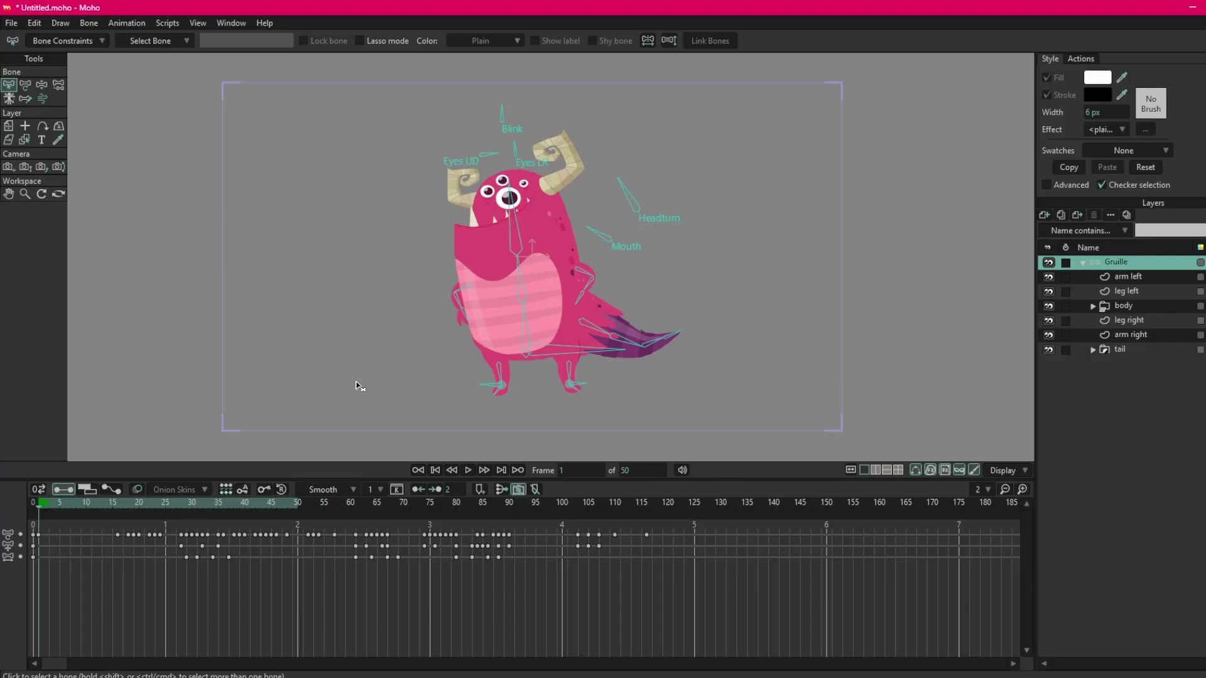
{"action": "key", "text": "space"}
{"action": "key", "text": "space"}
{"action": "left_click", "coordinate": [1067, 230]}
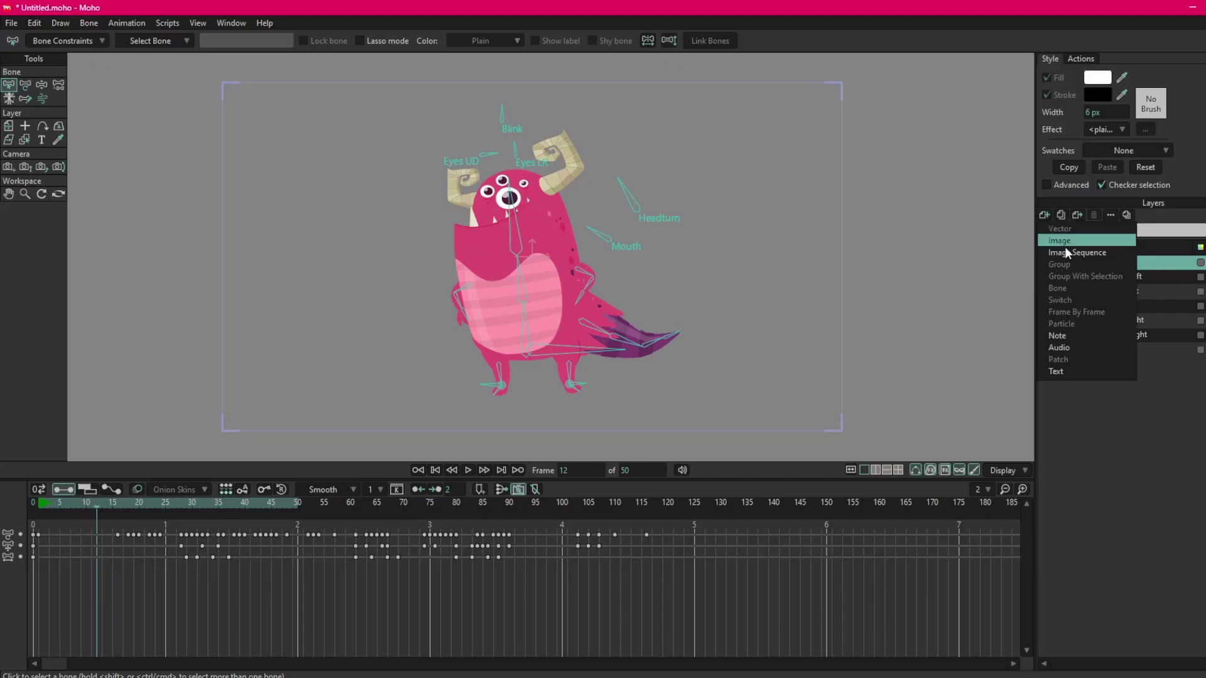
{"action": "left_click", "coordinate": [1101, 428]}
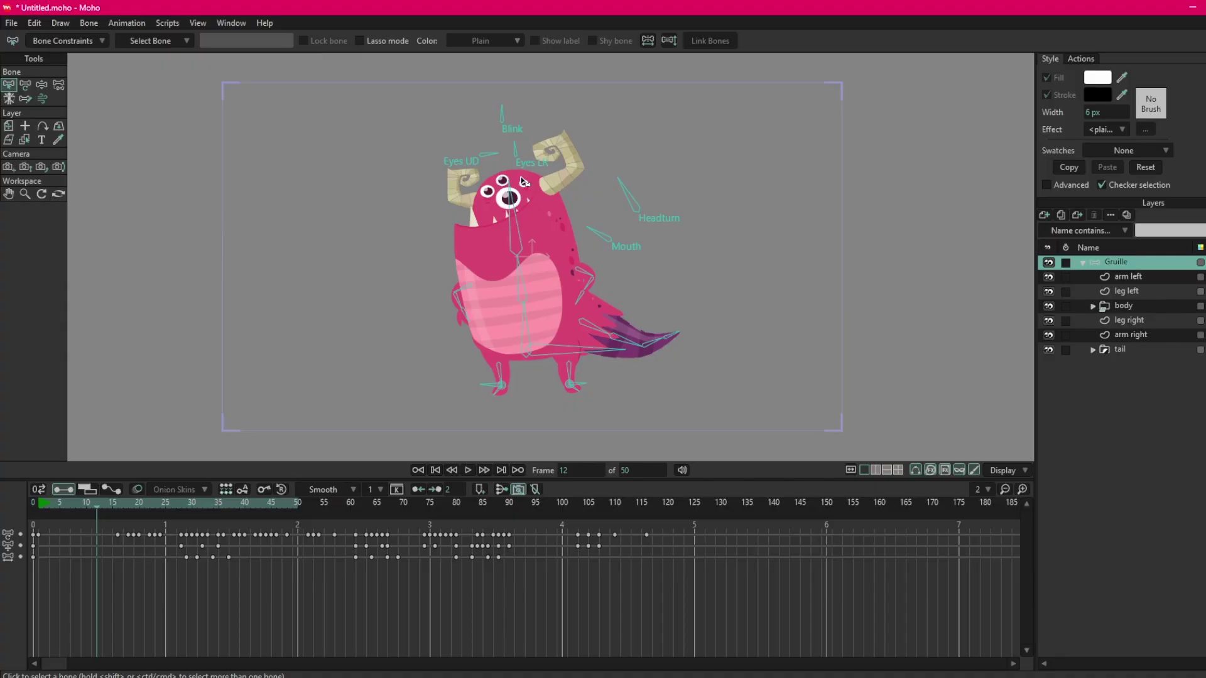
{"action": "left_click", "coordinate": [36, 502]}
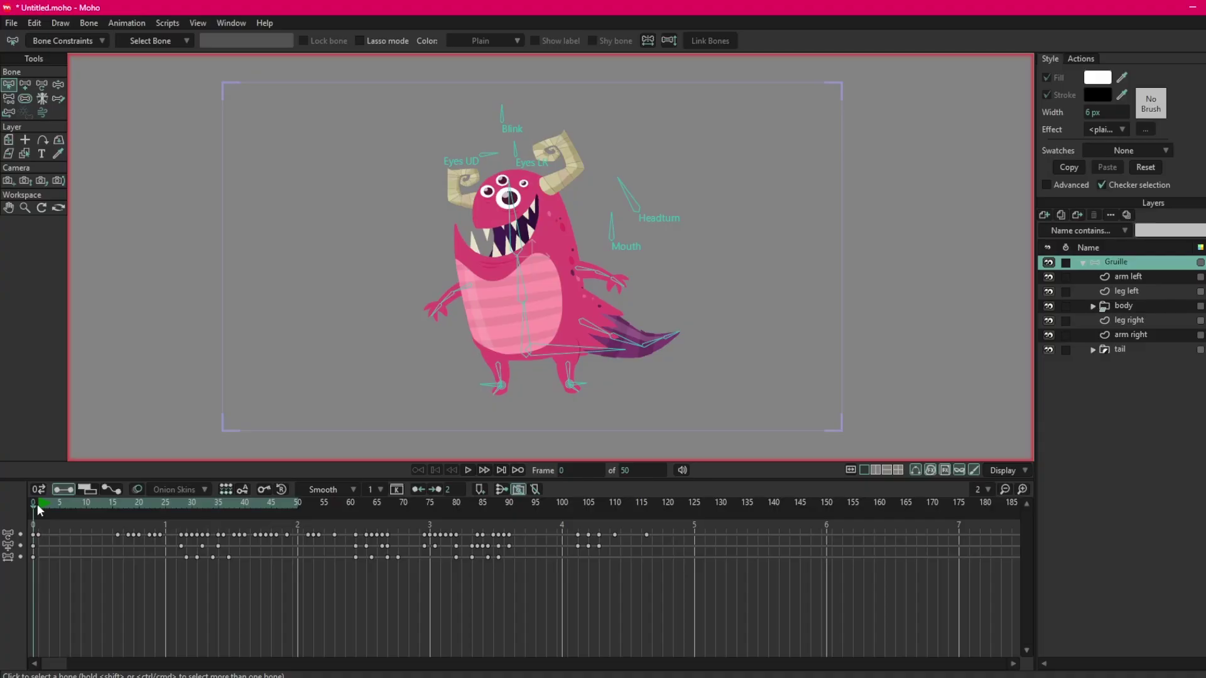
{"action": "left_click", "coordinate": [39, 506]}
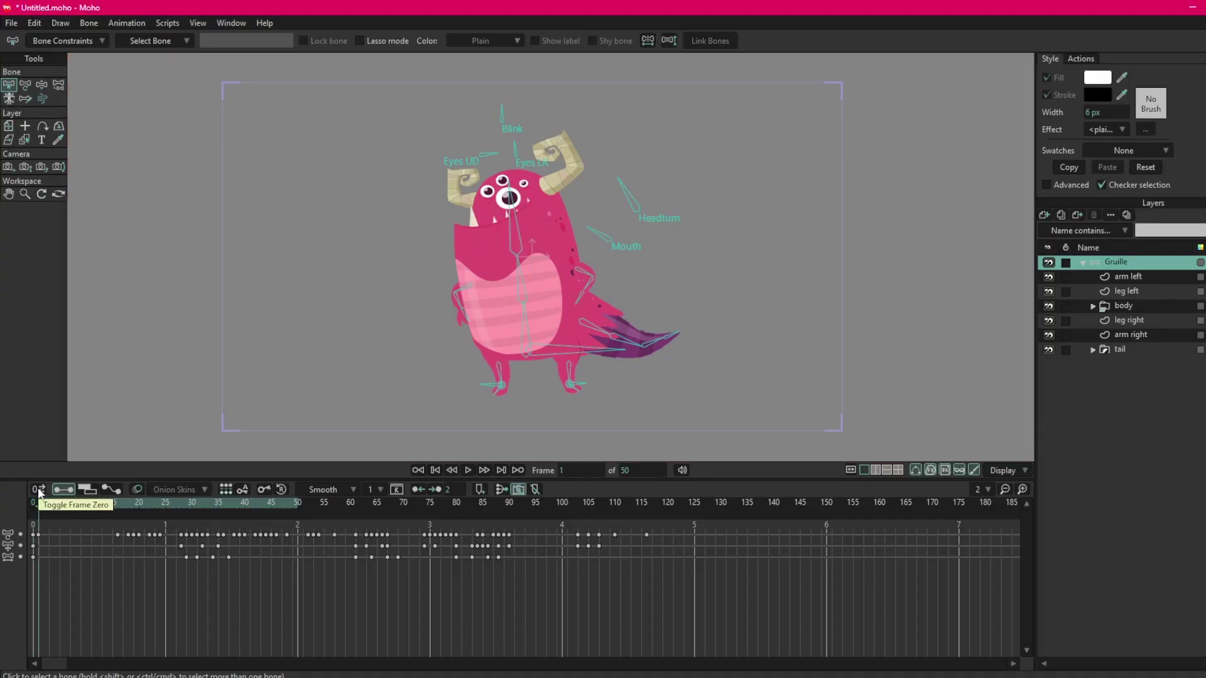
Extend the animation to 137 frames on the ruler and play it, stopping at frame 16
{"action": "left_click", "coordinate": [648, 503], "text": "ctrl"}
{"action": "left_click", "coordinate": [733, 504], "text": "ctrl"}
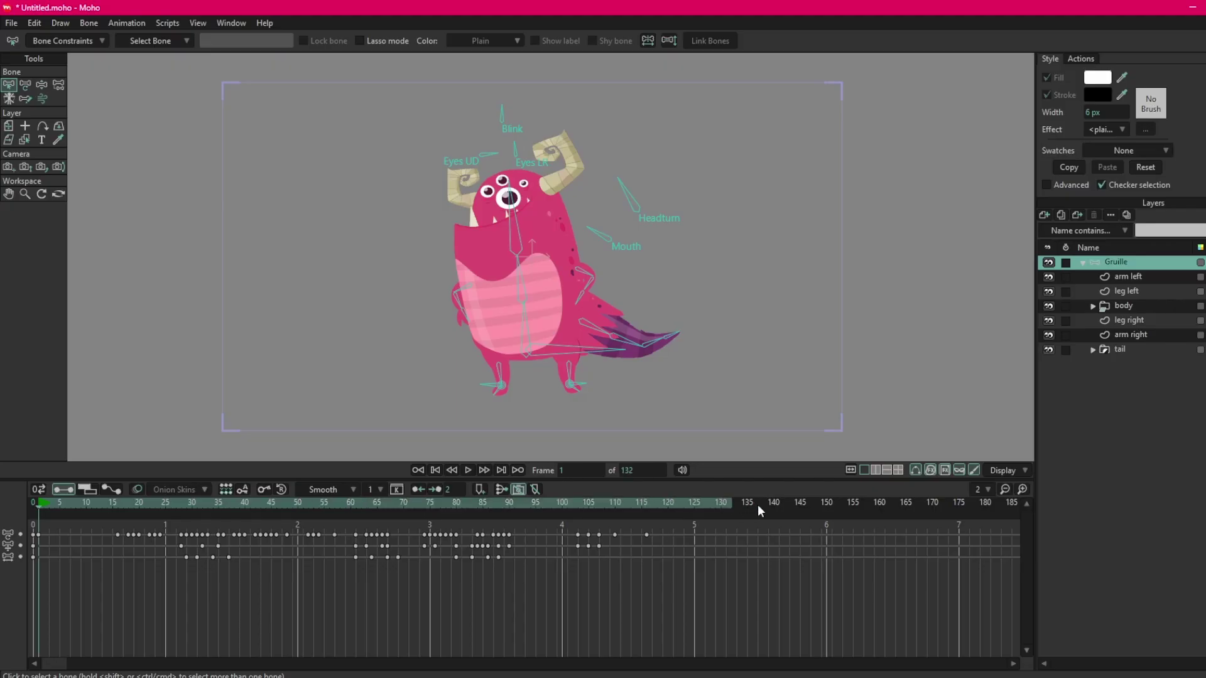
{"action": "key", "text": "space"}
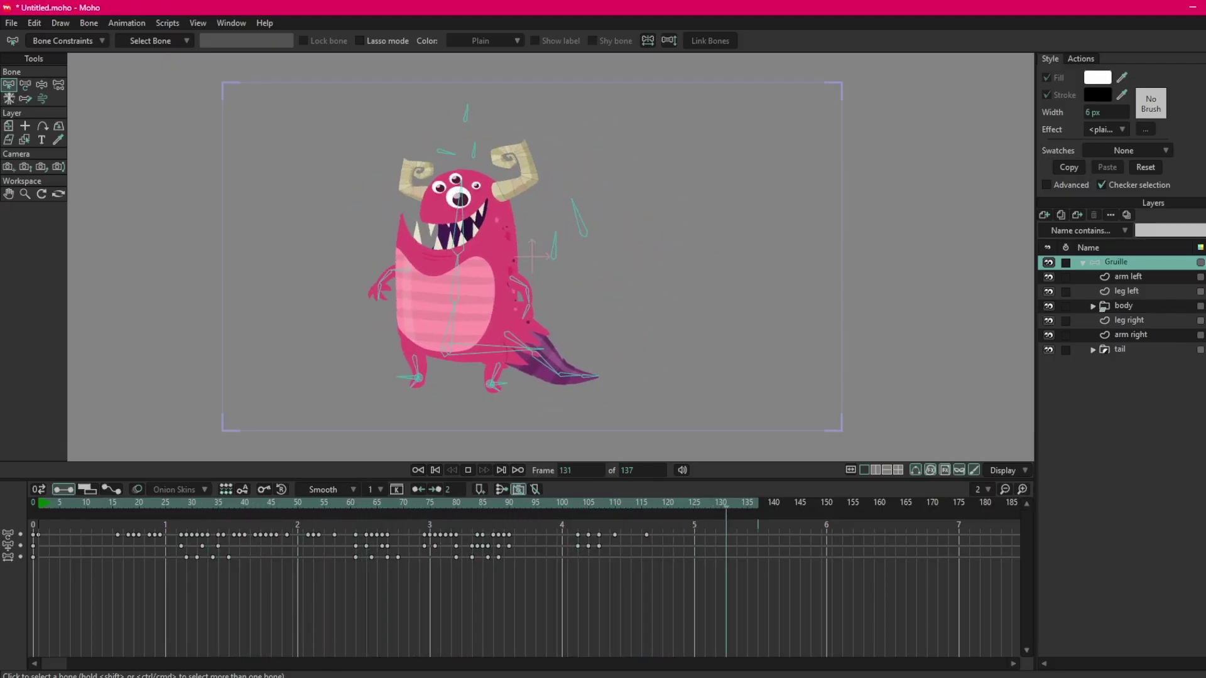
{"action": "key", "text": "space"}
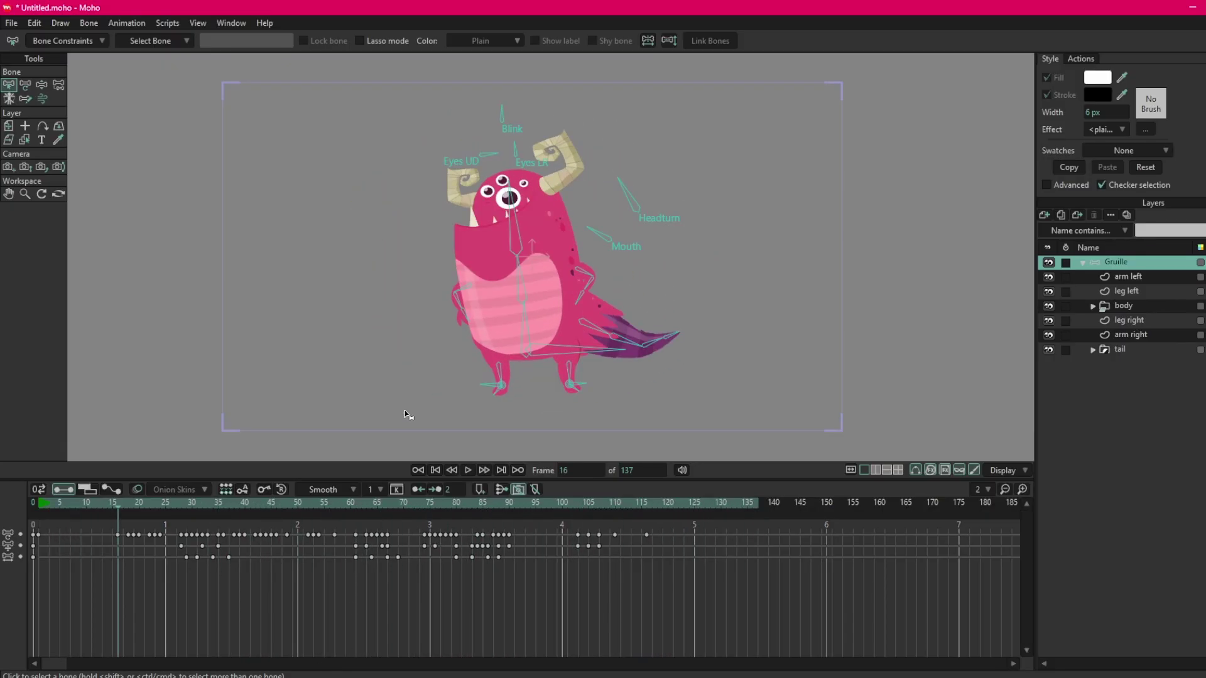
Zoom in on the monster's head and choose the Transform Bone tool
{"action": "scroll", "coordinate": [430, 350], "scroll_direction": "up", "scroll_amount": 5}
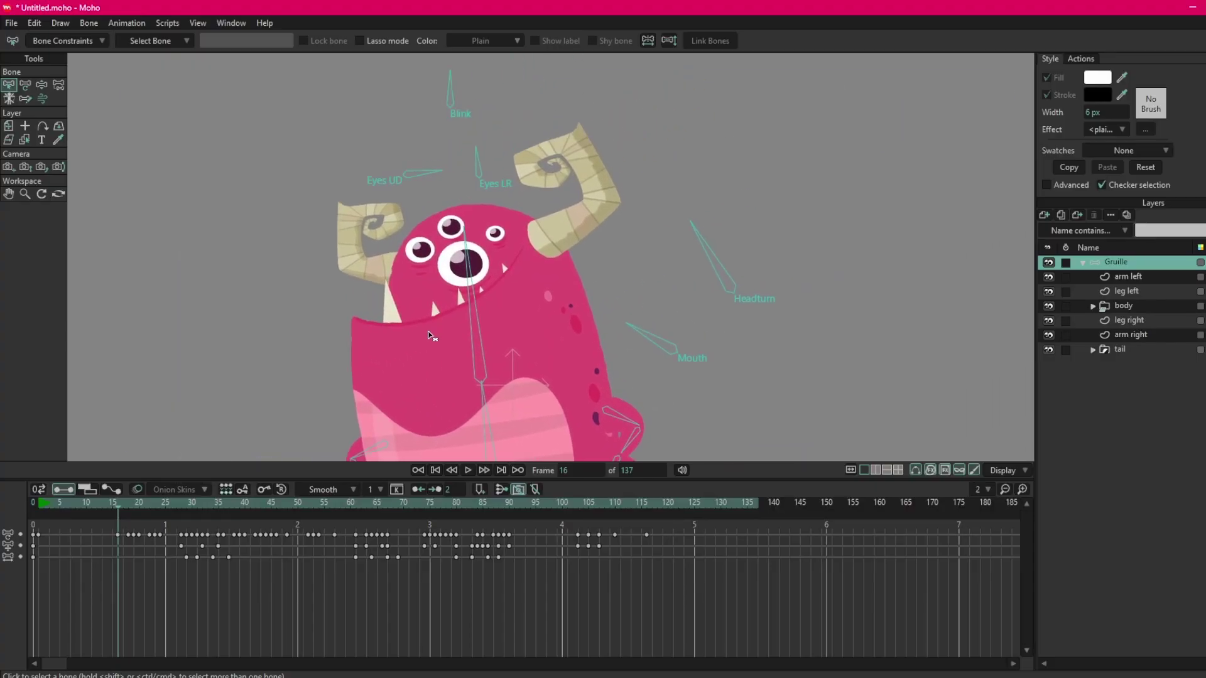
{"action": "scroll", "coordinate": [429, 336], "scroll_direction": "up", "scroll_amount": 3}
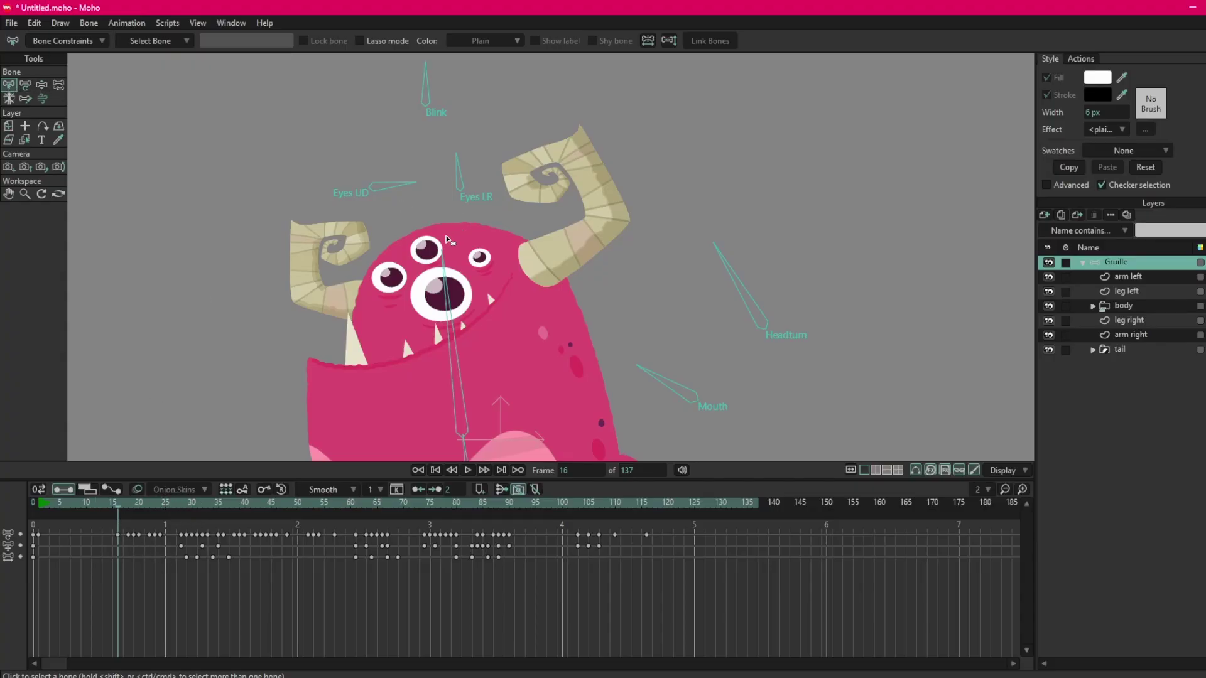
{"action": "left_click", "coordinate": [25, 86]}
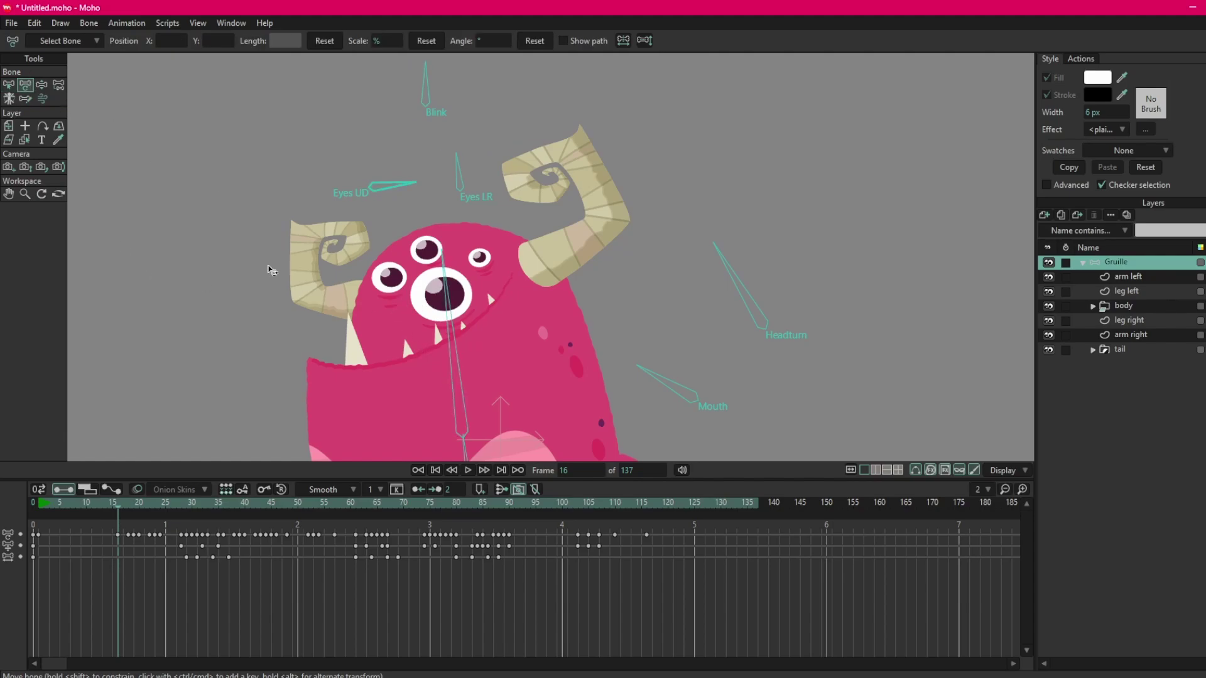
At frame 155, tilt the monster's head left and lean its body left
{"action": "scroll", "coordinate": [467, 225], "scroll_direction": "down", "scroll_amount": 3}
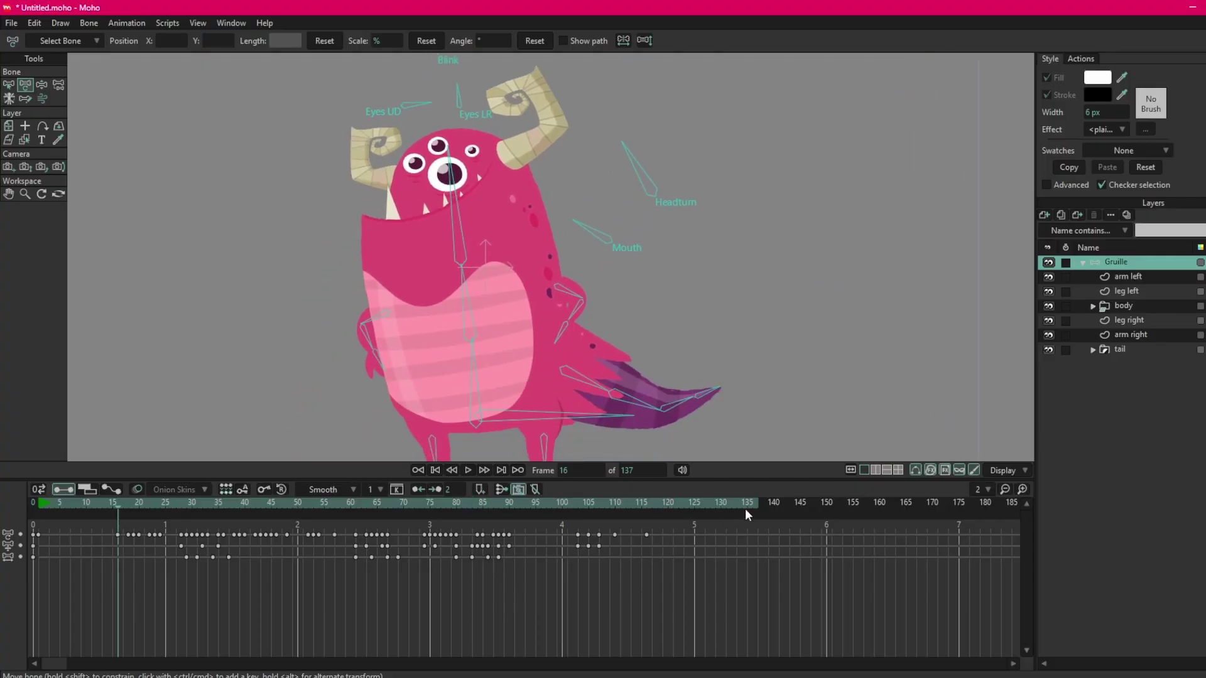
{"action": "left_click", "coordinate": [852, 503]}
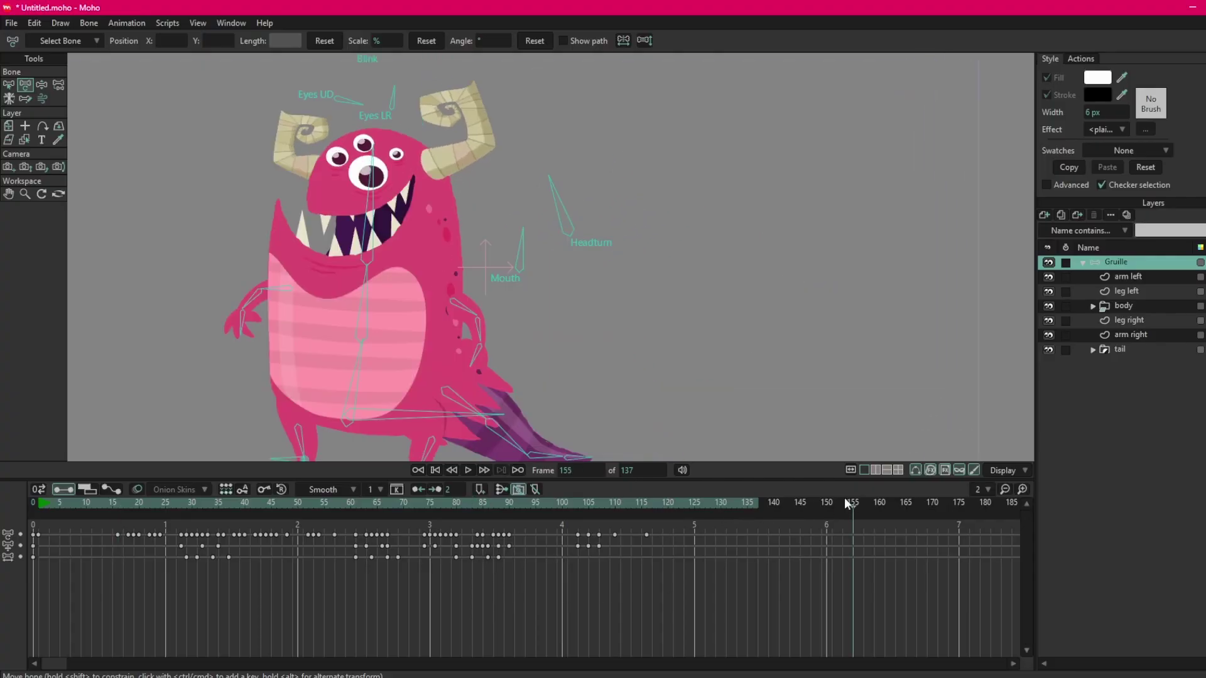
{"action": "scroll", "coordinate": [647, 300], "scroll_direction": "up", "scroll_amount": 3}
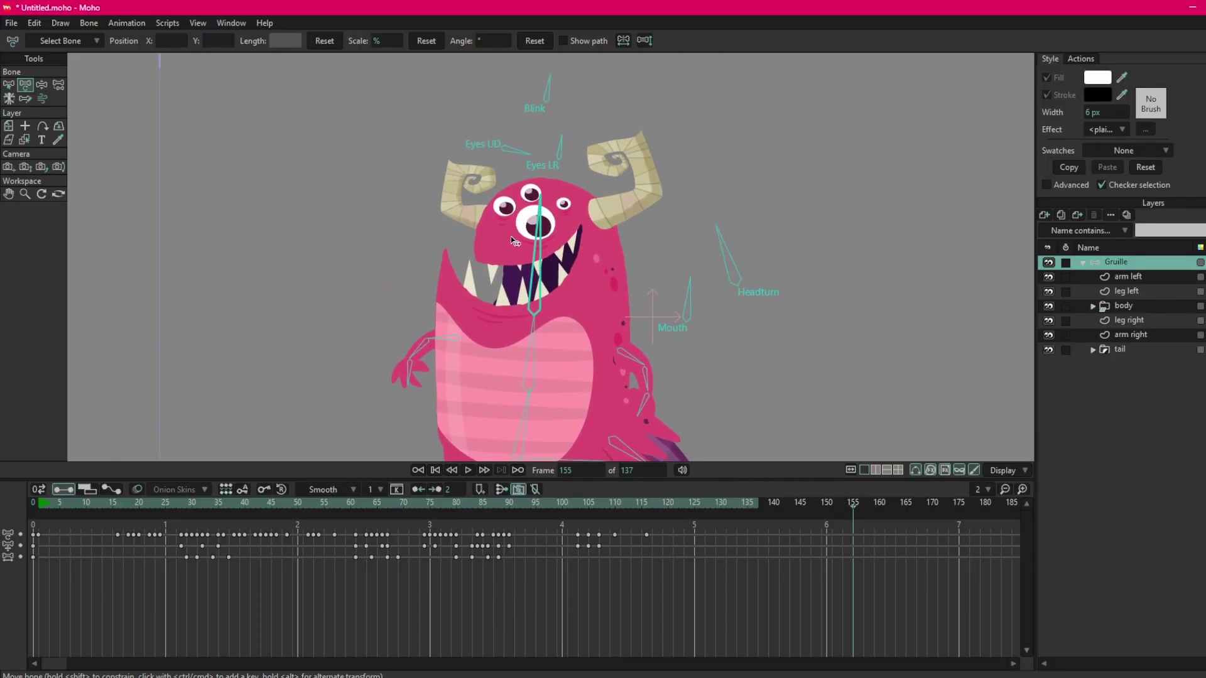
{"action": "left_click_drag", "start_coordinate": [535, 188], "coordinate": [477, 164]}
{"action": "scroll", "coordinate": [477, 164], "scroll_direction": "down", "scroll_amount": 3}
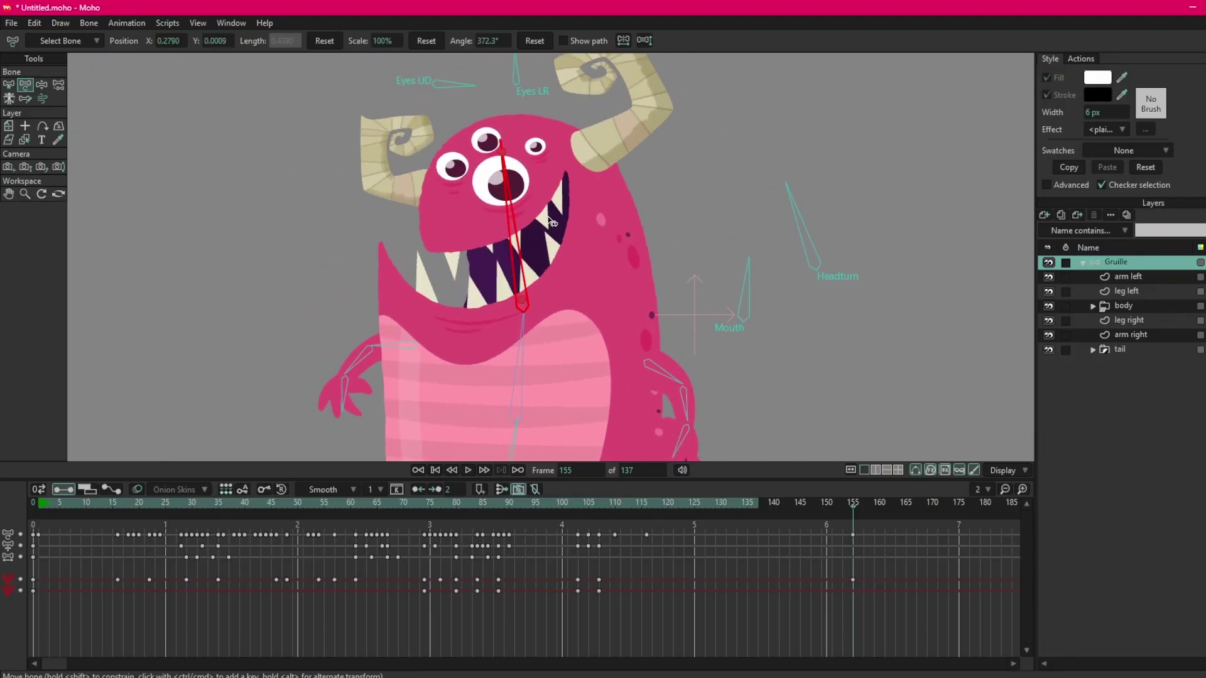
{"action": "scroll", "coordinate": [556, 236], "scroll_direction": "down", "scroll_amount": 3}
{"action": "left_click", "coordinate": [556, 236]}
{"action": "left_click_drag", "start_coordinate": [555, 237], "coordinate": [549, 333]}
{"action": "left_click", "coordinate": [535, 322]}
Shift the head up-right and move the eyes with the Eyes UD and Eyes LR bones
{"action": "scroll", "coordinate": [537, 187], "scroll_direction": "up", "scroll_amount": 3}
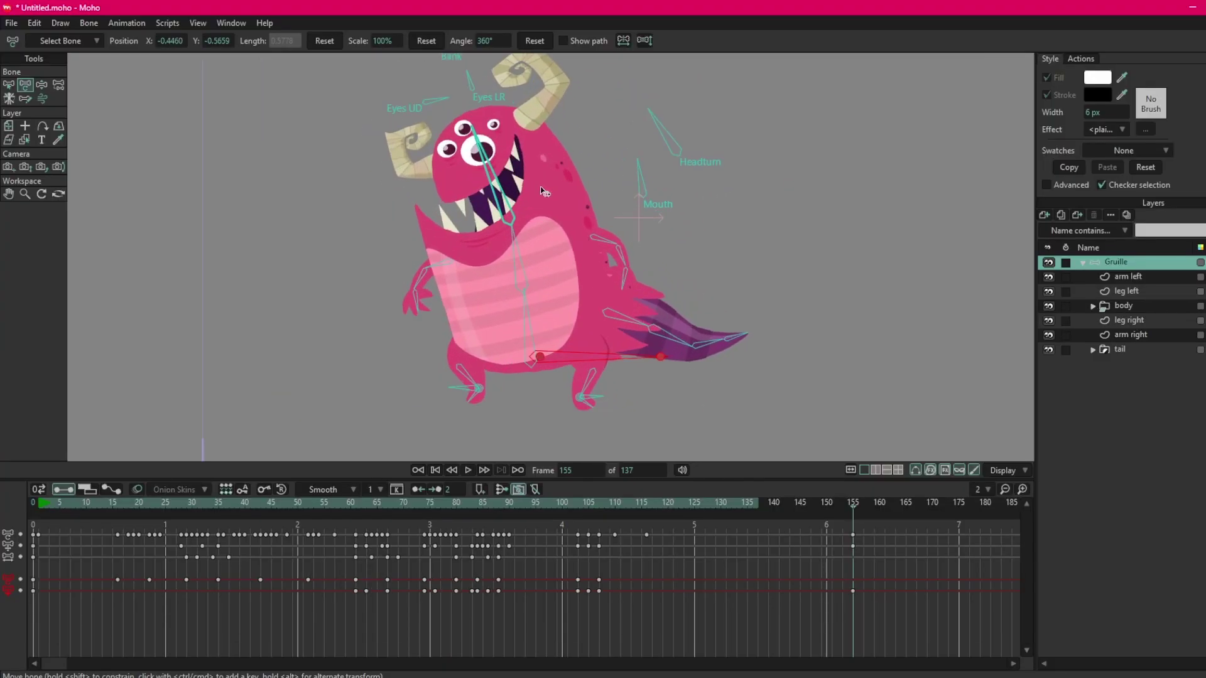
{"action": "left_click", "coordinate": [493, 196]}
{"action": "left_click_drag", "start_coordinate": [493, 196], "coordinate": [505, 189]}
{"action": "left_click", "coordinate": [457, 105]}
{"action": "left_click_drag", "start_coordinate": [457, 106], "coordinate": [501, 119]}
{"action": "scroll", "coordinate": [500, 126], "scroll_direction": "up", "scroll_amount": 3}
{"action": "left_click_drag", "start_coordinate": [506, 187], "coordinate": [463, 187]}
{"action": "scroll", "coordinate": [582, 204], "scroll_direction": "down", "scroll_amount": 2}
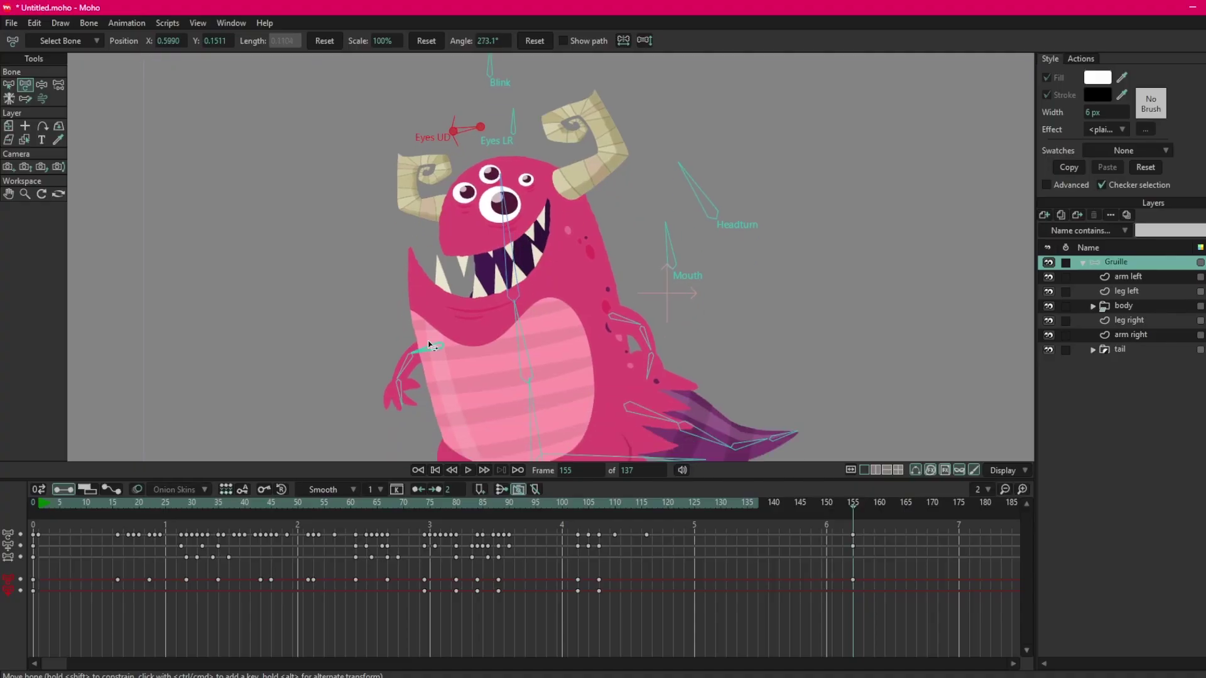
Re-pose the left and right arms, mouth, face and body position
{"action": "left_click_drag", "start_coordinate": [434, 348], "coordinate": [376, 369]}
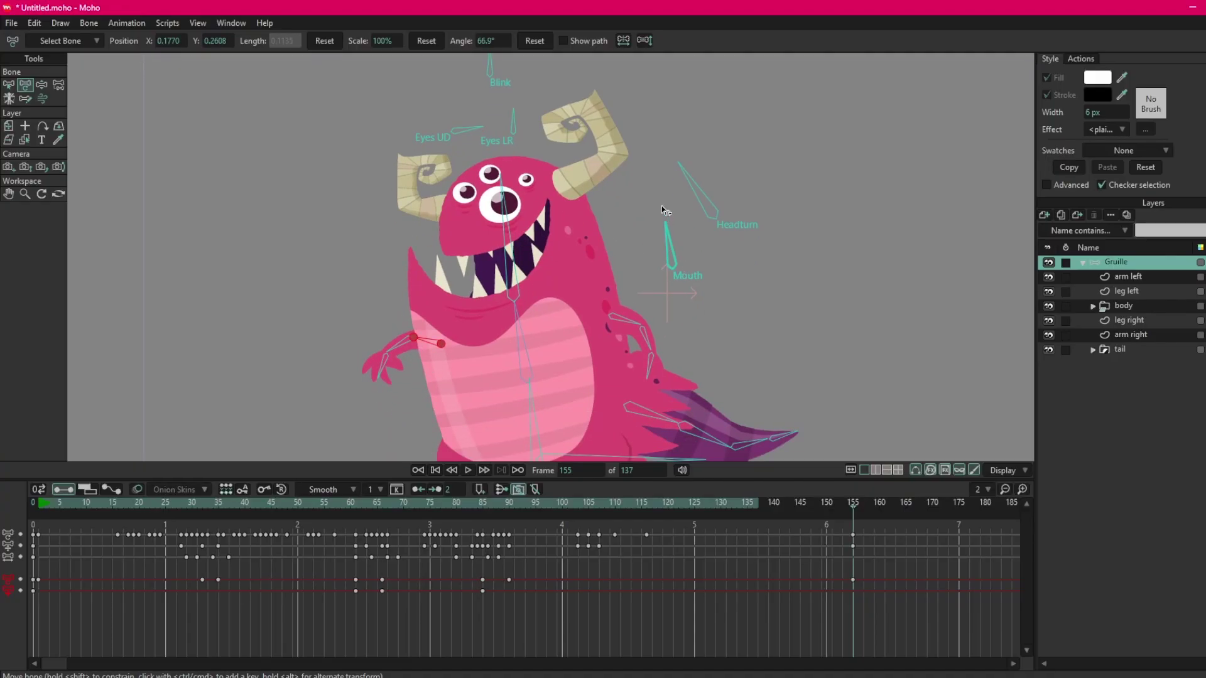
{"action": "mouse_move", "coordinate": [670, 249]}
{"action": "left_mouse_down"}
{"action": "mouse_move", "coordinate": [660, 264]}
{"action": "mouse_move", "coordinate": [678, 250]}
{"action": "left_mouse_up"}
{"action": "mouse_move", "coordinate": [508, 248]}
{"action": "left_mouse_down"}
{"action": "mouse_move", "coordinate": [496, 249]}
{"action": "mouse_move", "coordinate": [512, 244]}
{"action": "left_mouse_up"}
{"action": "left_click_drag", "start_coordinate": [612, 312], "coordinate": [689, 312]}
{"action": "left_click_drag", "start_coordinate": [531, 324], "coordinate": [541, 312]}
{"action": "mouse_move", "coordinate": [433, 347]}
{"action": "left_mouse_down"}
{"action": "mouse_move", "coordinate": [414, 343]}
{"action": "mouse_move", "coordinate": [433, 347]}
{"action": "left_mouse_up"}
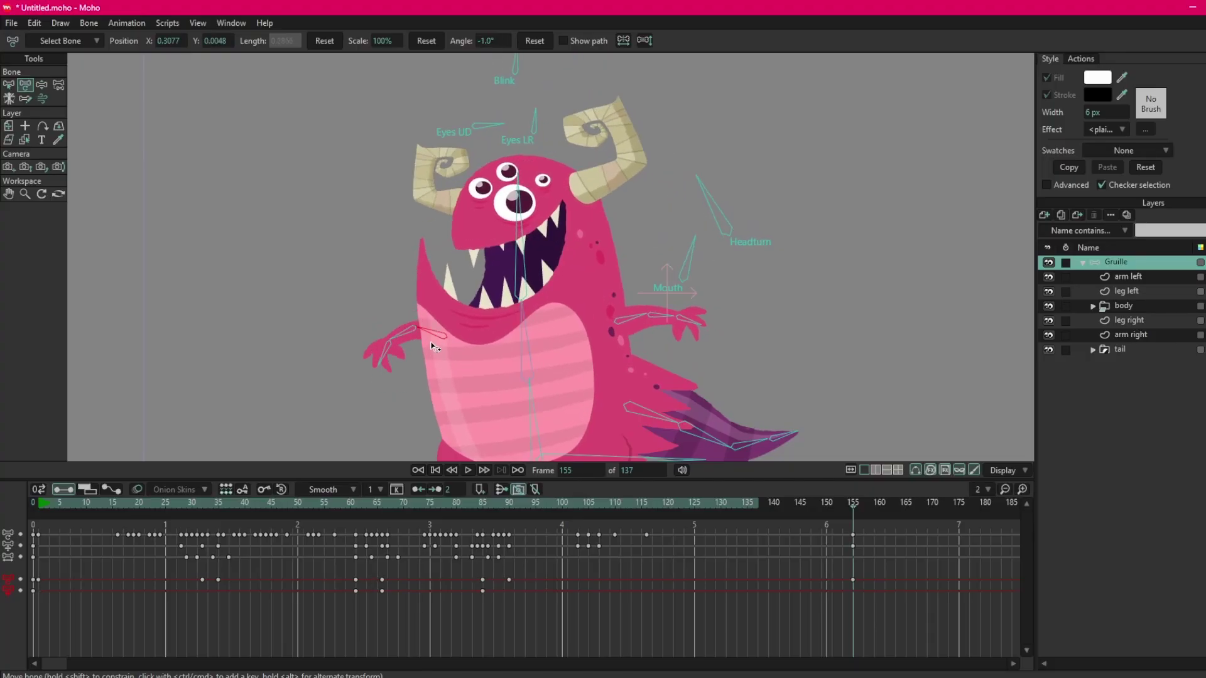
Rotate the Mouth bone to narrow and close the grin, and tilt the head with Headturn
{"action": "left_click", "coordinate": [693, 256]}
{"action": "left_click_drag", "start_coordinate": [694, 257], "coordinate": [726, 194]}
{"action": "left_click", "coordinate": [682, 233]}
{"action": "left_click", "coordinate": [694, 278]}
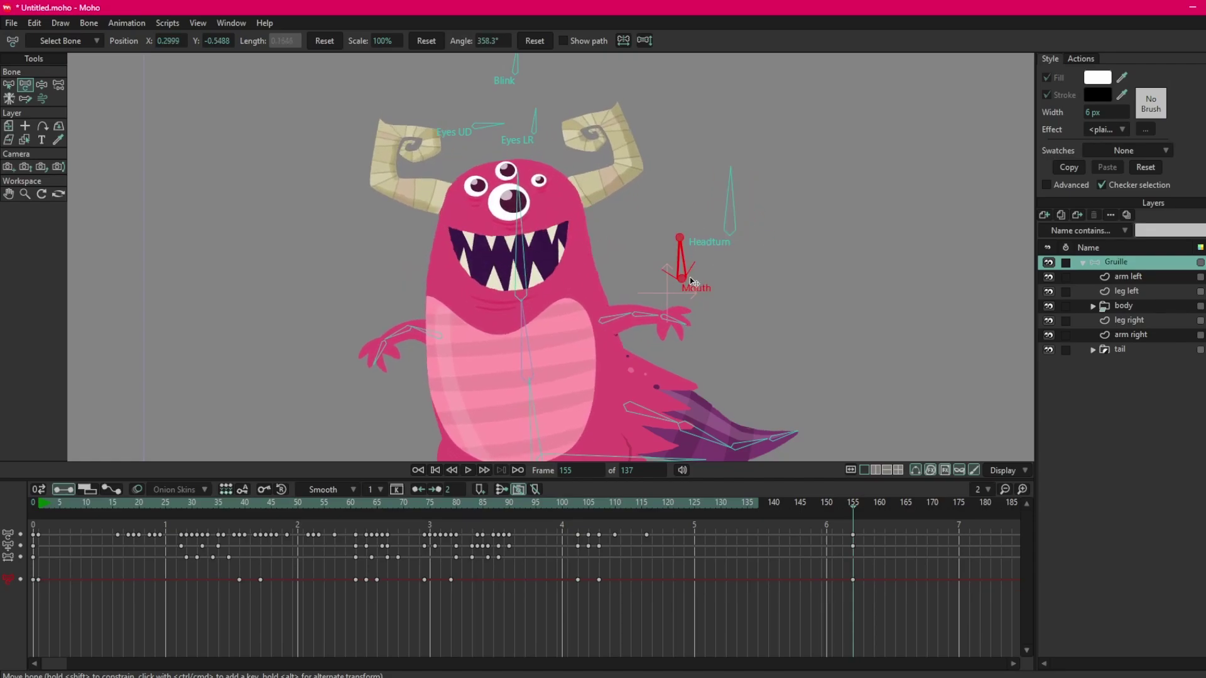
{"action": "mouse_move", "coordinate": [682, 257]}
{"action": "left_mouse_down"}
{"action": "mouse_move", "coordinate": [662, 261]}
{"action": "mouse_move", "coordinate": [685, 239]}
{"action": "mouse_move", "coordinate": [648, 249]}
{"action": "mouse_move", "coordinate": [697, 251]}
{"action": "mouse_move", "coordinate": [678, 242]}
{"action": "left_mouse_up"}
{"action": "left_click", "coordinate": [734, 191]}
{"action": "left_click_drag", "start_coordinate": [733, 191], "coordinate": [737, 290]}
Drag the Blink bone to blink the eye and move the big pupil
{"action": "left_click", "coordinate": [514, 143]}
{"action": "mouse_move", "coordinate": [513, 143]}
{"action": "left_mouse_down"}
{"action": "mouse_move", "coordinate": [506, 157]}
{"action": "mouse_move", "coordinate": [544, 148]}
{"action": "mouse_move", "coordinate": [496, 175]}
{"action": "mouse_move", "coordinate": [525, 138]}
{"action": "left_mouse_up"}
{"action": "left_click_drag", "start_coordinate": [508, 206], "coordinate": [592, 274]}
Select all timeline keys, rotate the tail downward and re-pose both arms at frame 155
{"action": "scroll", "coordinate": [553, 200], "scroll_direction": "down", "scroll_amount": 3}
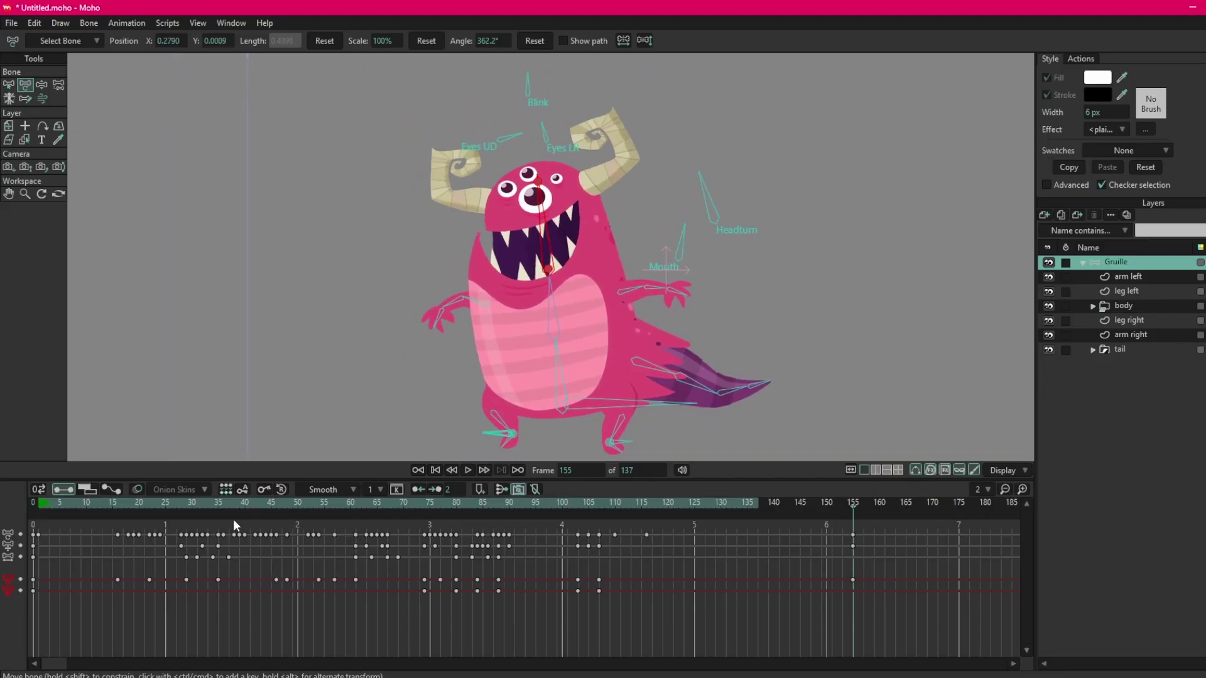
{"action": "left_click_drag", "start_coordinate": [876, 525], "coordinate": [123, 623]}
{"action": "mouse_move", "coordinate": [681, 389]}
{"action": "left_mouse_down"}
{"action": "mouse_move", "coordinate": [689, 409]}
{"action": "mouse_move", "coordinate": [729, 389]}
{"action": "mouse_move", "coordinate": [729, 351]}
{"action": "left_mouse_up"}
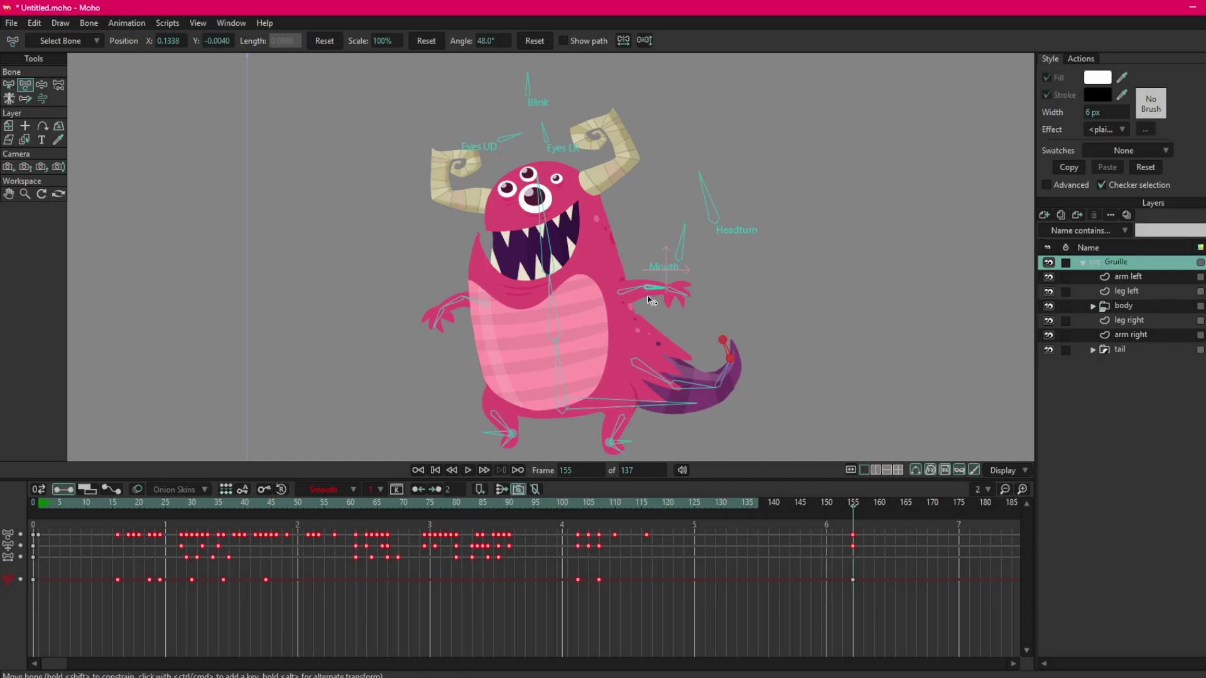
{"action": "left_click", "coordinate": [634, 317]}
{"action": "left_click_drag", "start_coordinate": [634, 317], "coordinate": [665, 301]}
{"action": "left_click", "coordinate": [675, 300]}
{"action": "mouse_move", "coordinate": [481, 323]}
{"action": "left_mouse_down"}
{"action": "mouse_move", "coordinate": [487, 336]}
{"action": "mouse_move", "coordinate": [440, 344]}
{"action": "mouse_move", "coordinate": [466, 337]}
{"action": "left_mouse_up"}
{"action": "scroll", "coordinate": [466, 336], "scroll_direction": "up", "scroll_amount": 4}
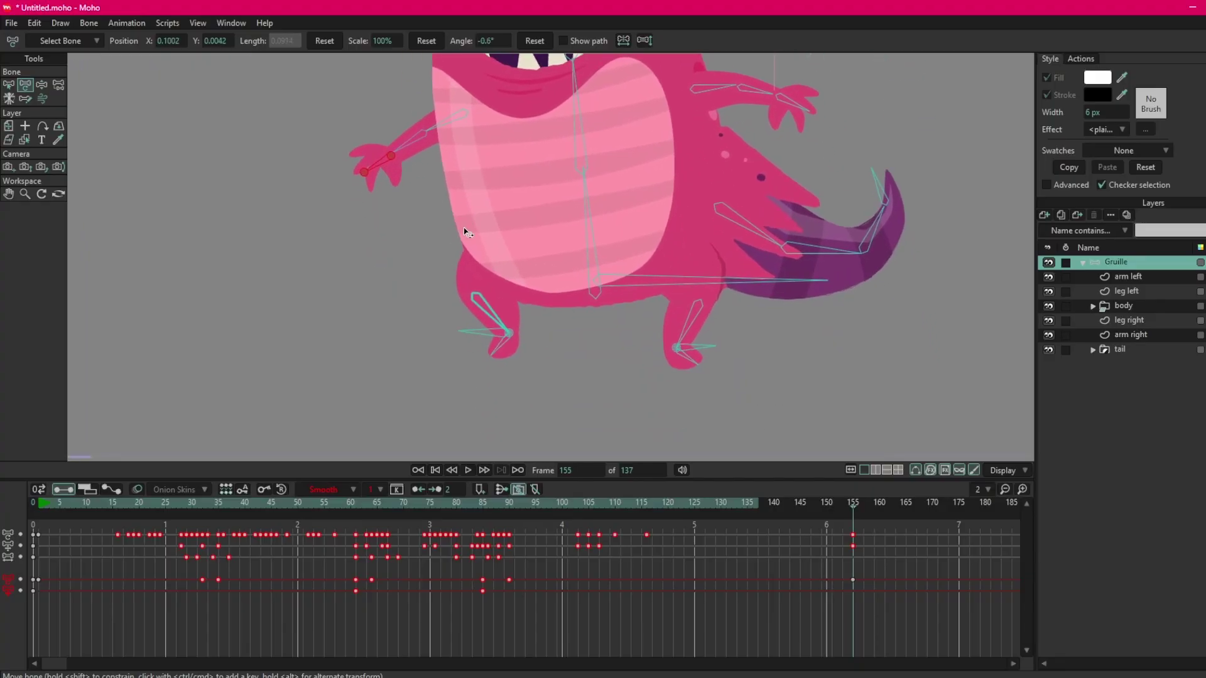
{"action": "scroll", "coordinate": [584, 355], "scroll_direction": "up", "scroll_amount": 2}
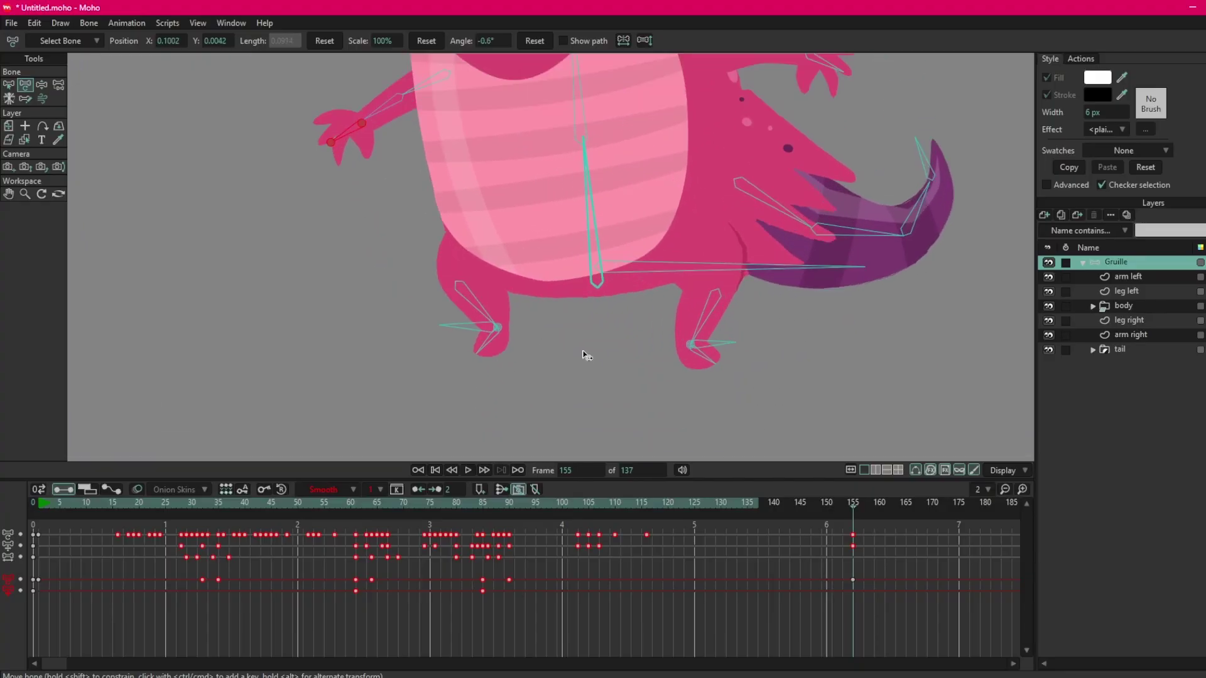
{"action": "scroll", "coordinate": [584, 355], "scroll_direction": "down", "scroll_amount": 3}
{"action": "left_click", "coordinate": [595, 323]}
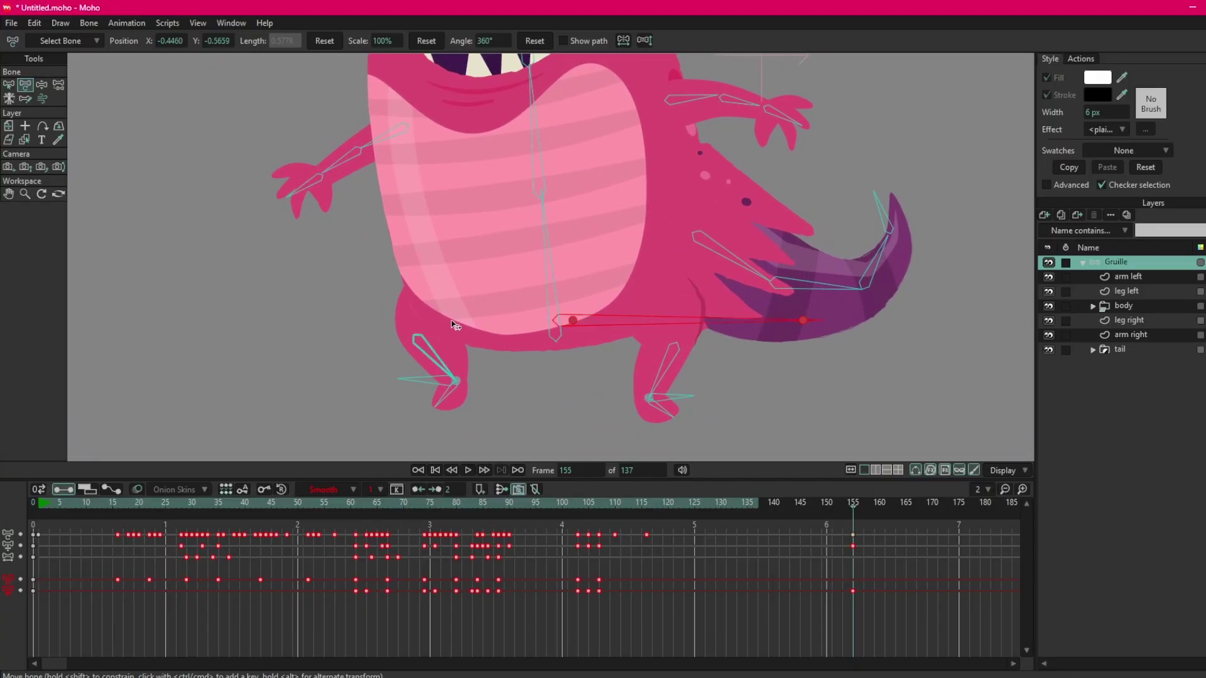
Jump to frame 88, deselect the keys, and scrub back through the animation to frame 28
{"action": "scroll", "coordinate": [500, 336], "scroll_direction": "down", "scroll_amount": 3}
{"action": "left_click", "coordinate": [496, 518]}
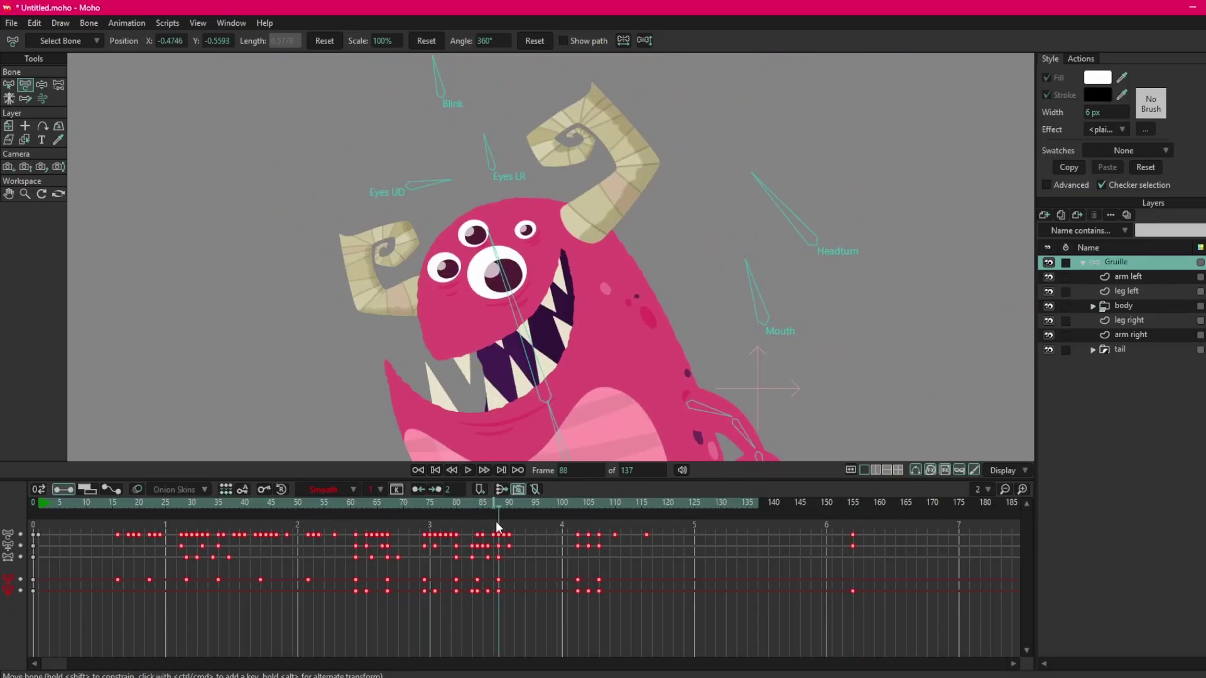
{"action": "left_click", "coordinate": [521, 320]}
{"action": "scroll", "coordinate": [521, 320], "scroll_direction": "down", "scroll_amount": 2}
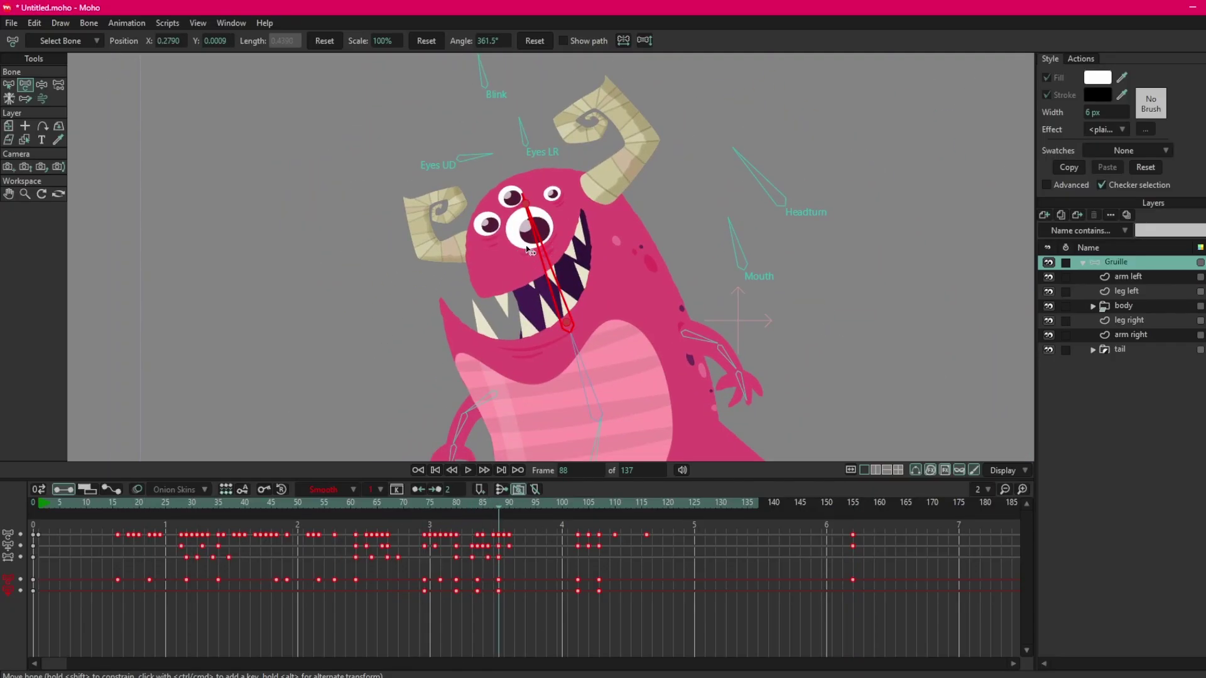
{"action": "left_click", "coordinate": [337, 589]}
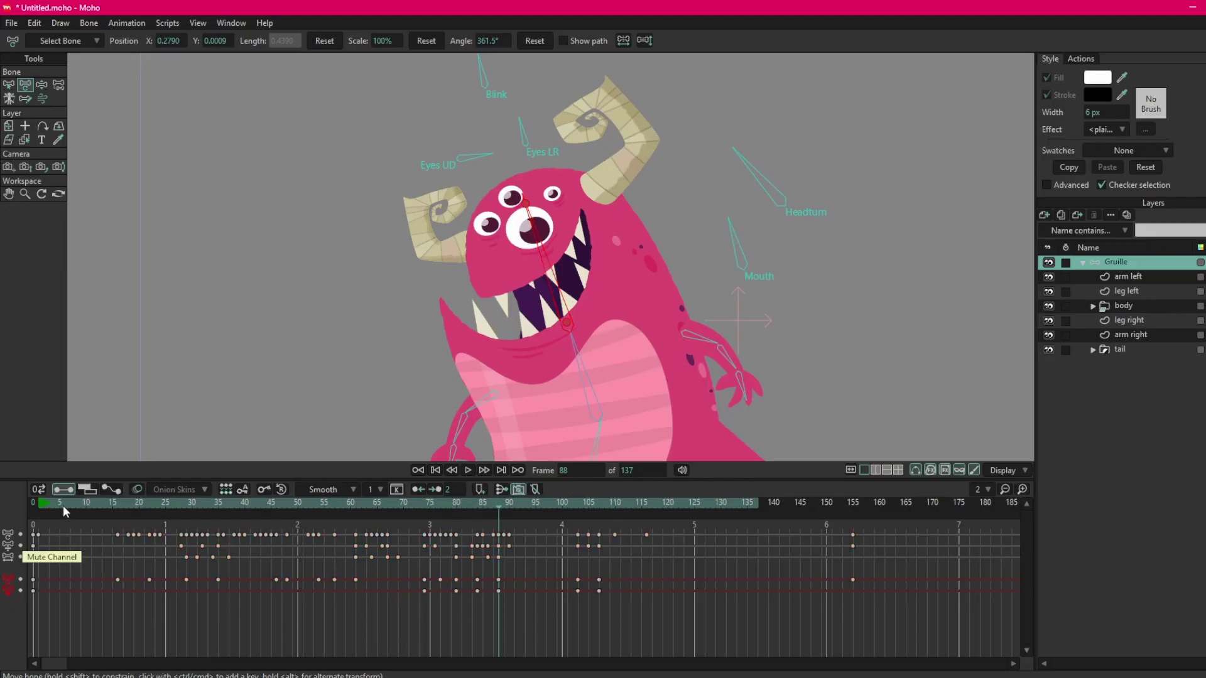
{"action": "left_click_drag", "start_coordinate": [63, 505], "coordinate": [647, 546]}
{"action": "scroll", "coordinate": [602, 302], "scroll_direction": "up", "scroll_amount": 2}
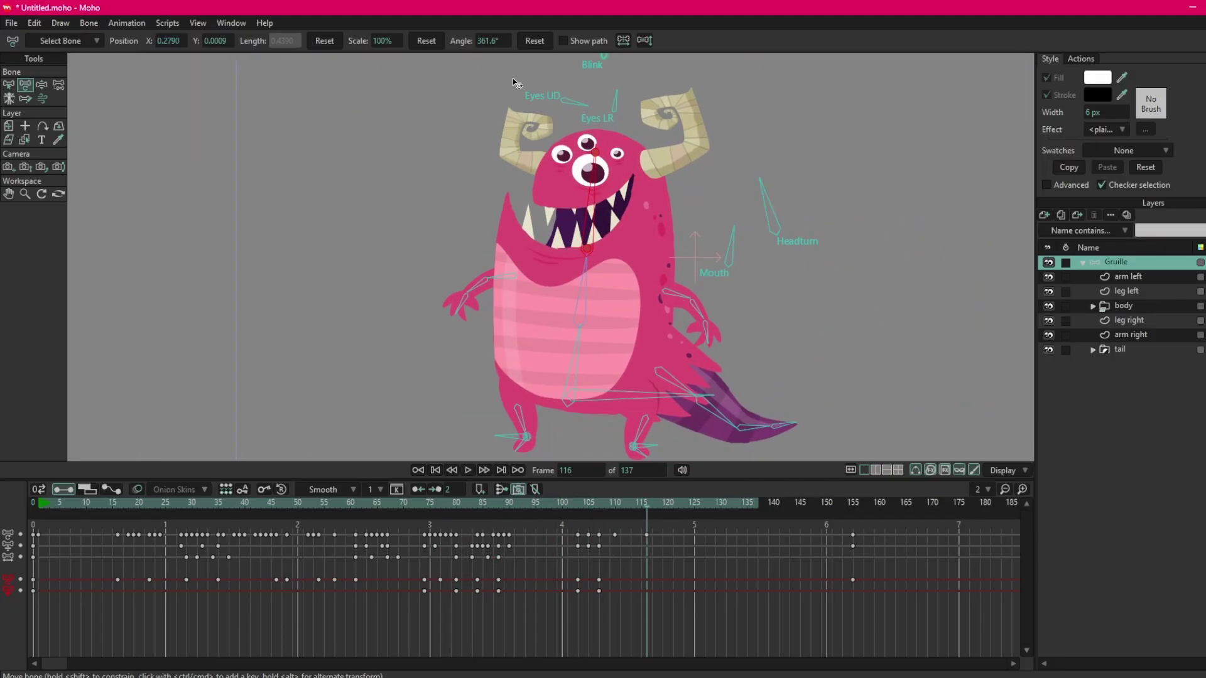
{"action": "scroll", "coordinate": [716, 289], "scroll_direction": "down", "scroll_amount": 2}
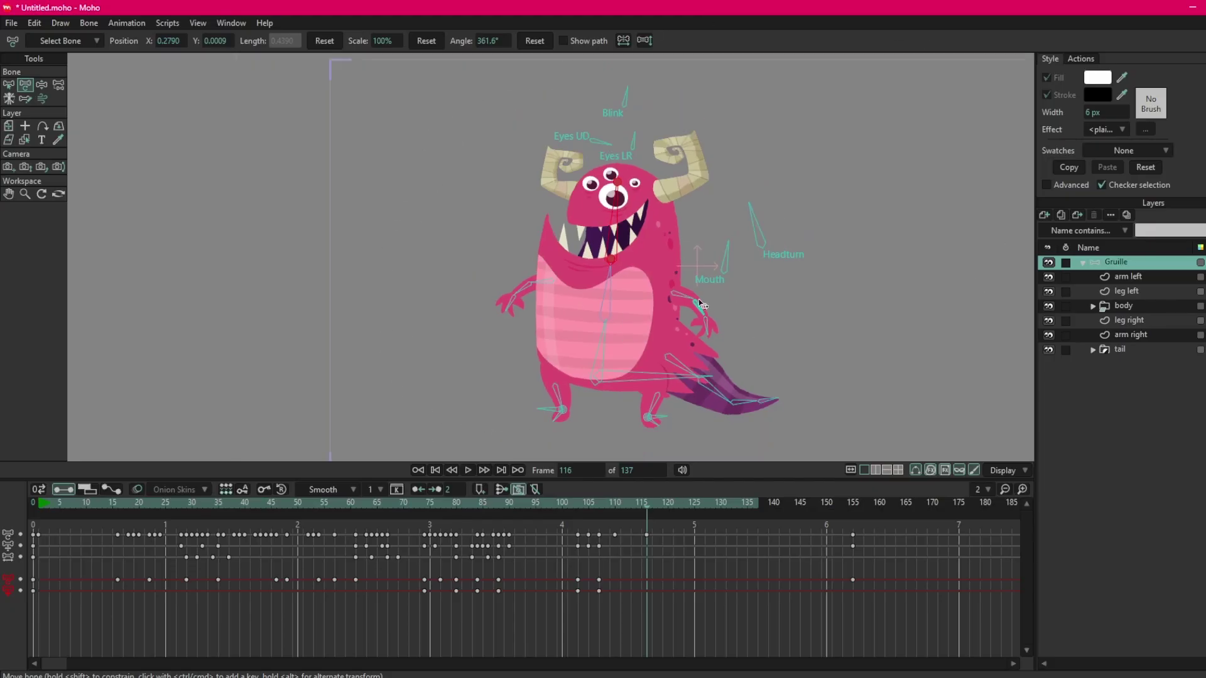